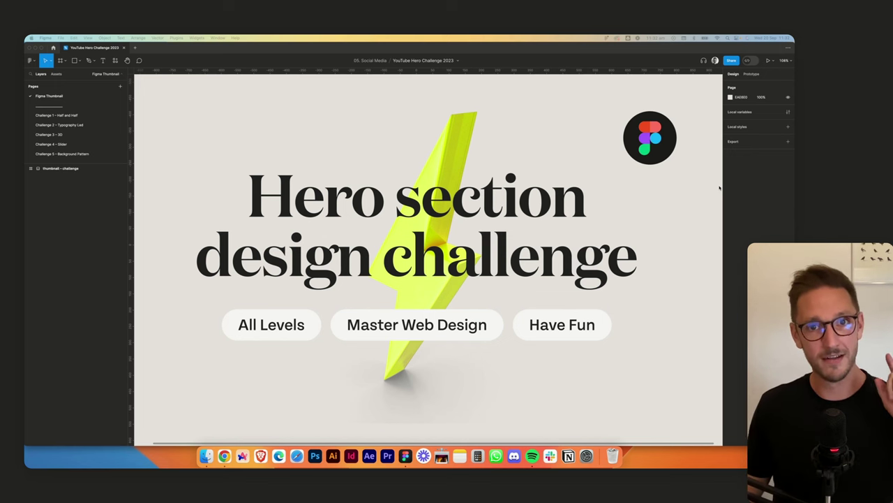
Open the Challenge 5 – Background Pattern page and inspect the navigation text supplied there
{"action": "left_click", "coordinate": [63, 153]}
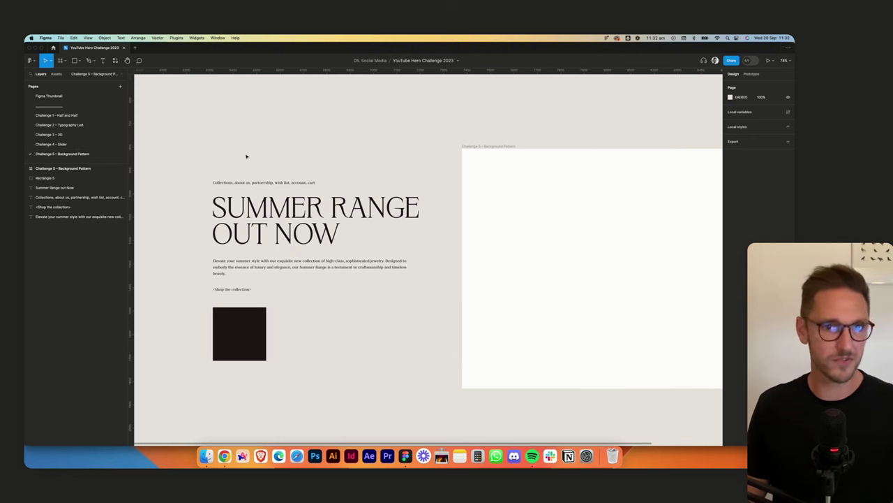
{"action": "scroll", "coordinate": [234, 180], "scroll_direction": "up", "scroll_amount": 5}
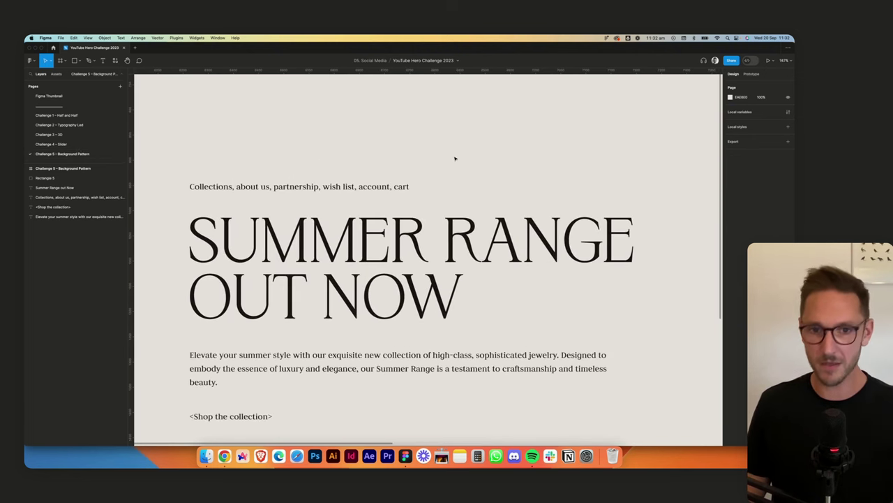
{"action": "scroll", "coordinate": [454, 159], "scroll_direction": "down", "scroll_amount": 1}
{"action": "left_click", "coordinate": [250, 177]}
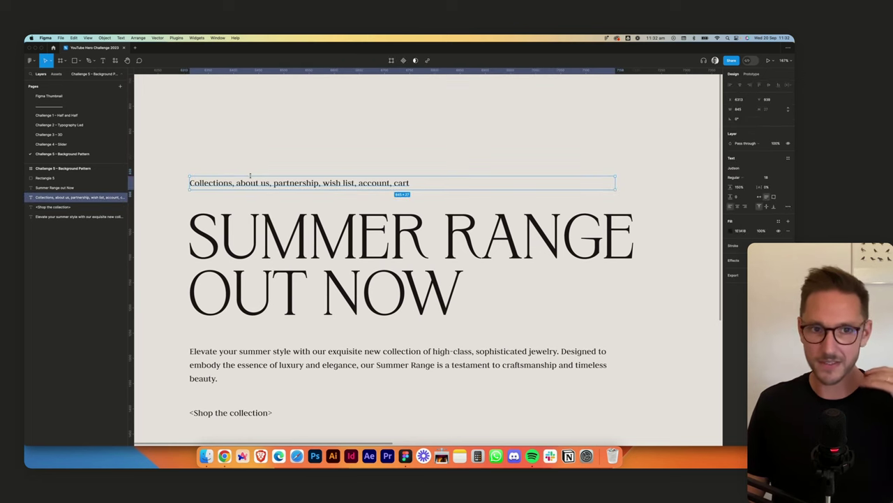
{"action": "left_click", "coordinate": [328, 166]}
{"action": "scroll", "coordinate": [417, 300], "scroll_direction": "down", "scroll_amount": 3}
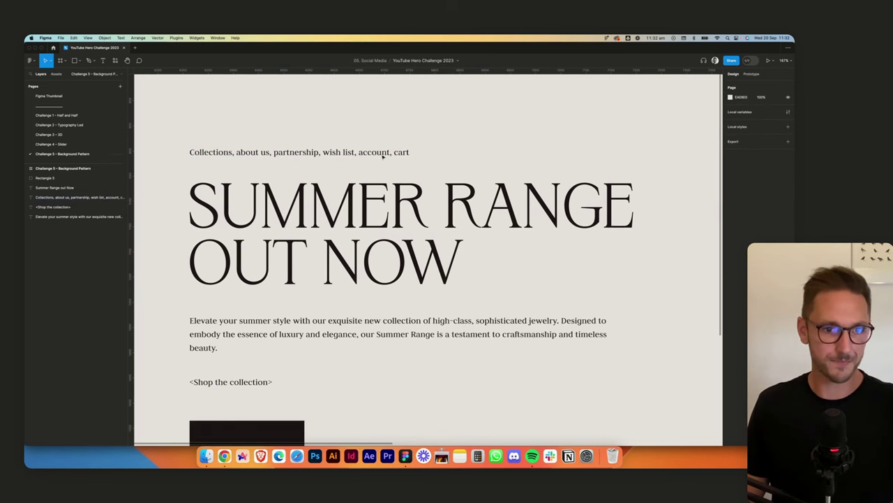
Examine the body copy, the shop link text, the dark colour square and the blank challenge frame
{"action": "left_click", "coordinate": [417, 298]}
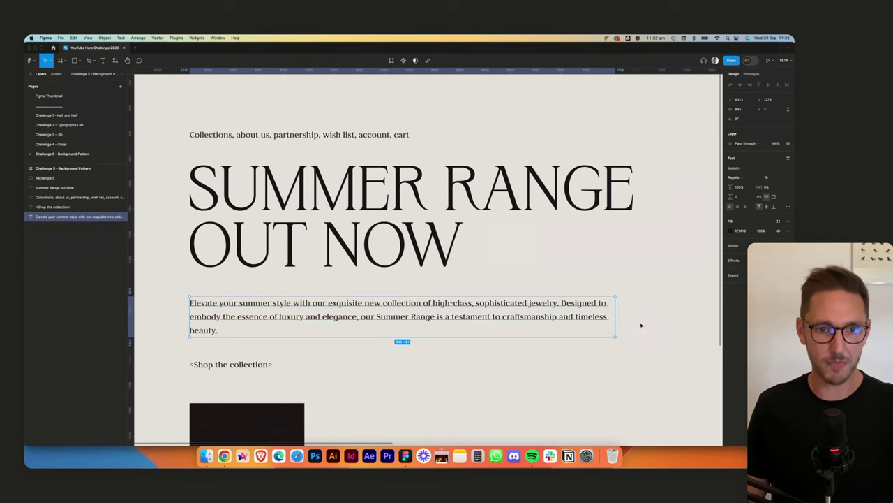
{"action": "scroll", "coordinate": [641, 325], "scroll_direction": "down", "scroll_amount": 4}
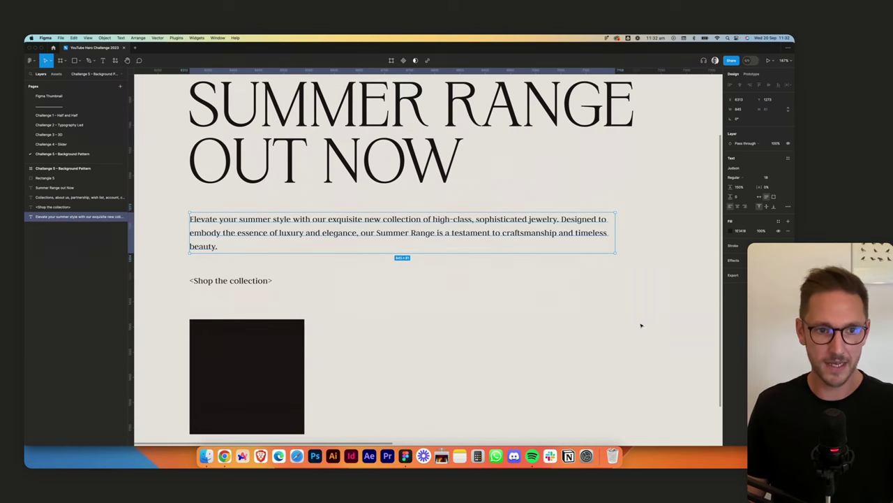
{"action": "left_click", "coordinate": [245, 285]}
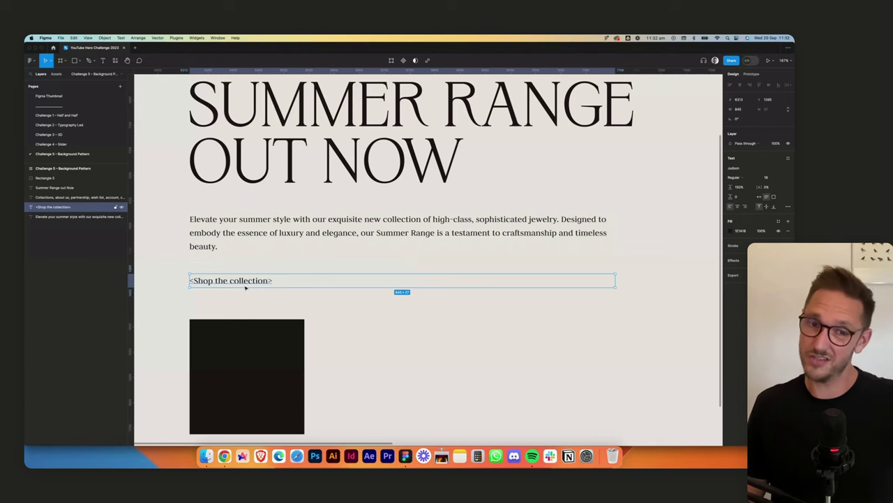
{"action": "left_click", "coordinate": [513, 322]}
{"action": "left_click", "coordinate": [297, 356]}
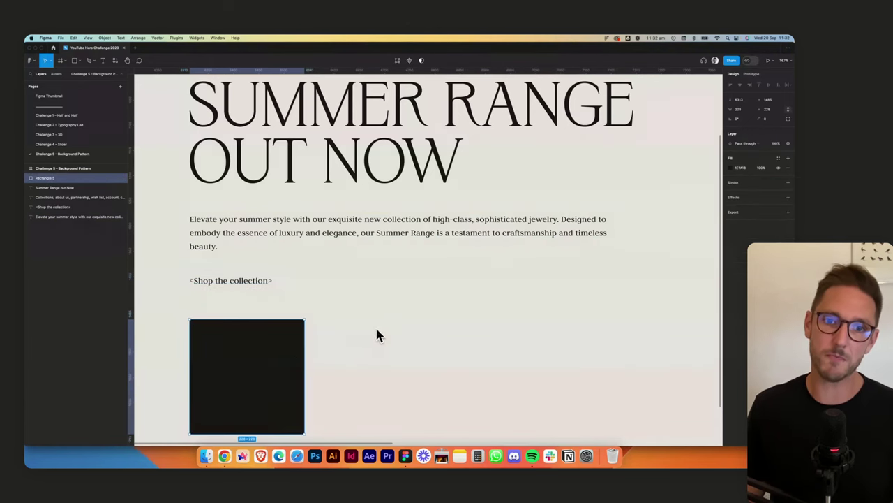
{"action": "scroll", "coordinate": [376, 336], "scroll_direction": "down", "scroll_amount": 5}
{"action": "left_click", "coordinate": [415, 329]}
{"action": "left_click_drag", "start_coordinate": [483, 326], "coordinate": [347, 335]}
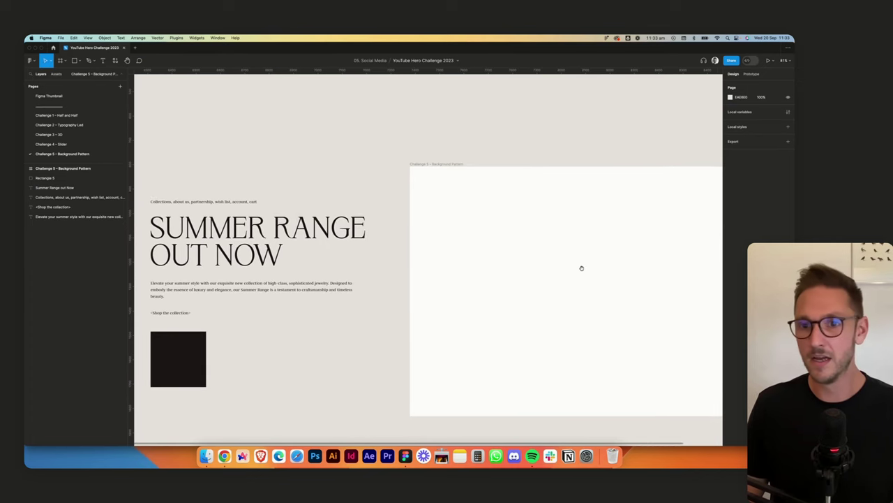
{"action": "scroll", "coordinate": [580, 265], "scroll_direction": "right", "scroll_amount": 4}
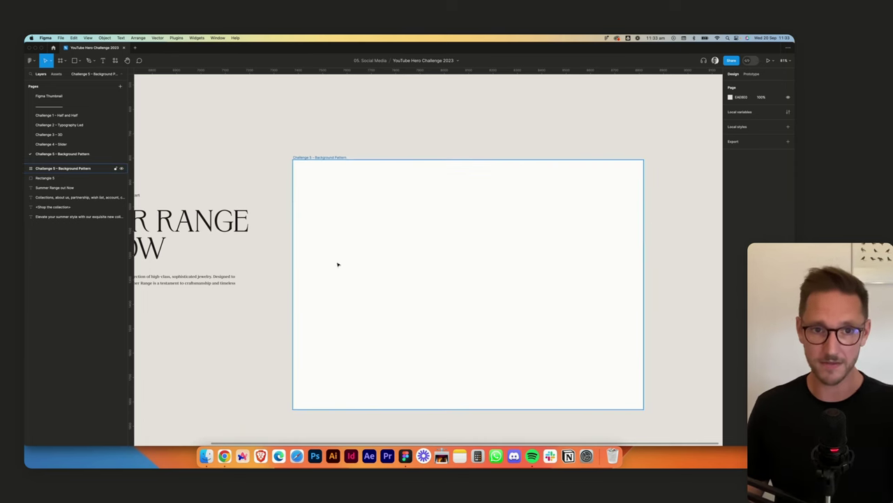
Switch to Chrome, download the Falling Triangles pattern from Hero Patterns as an unstyled SVG, and open the downloaded zip
{"action": "left_click", "coordinate": [224, 456]}
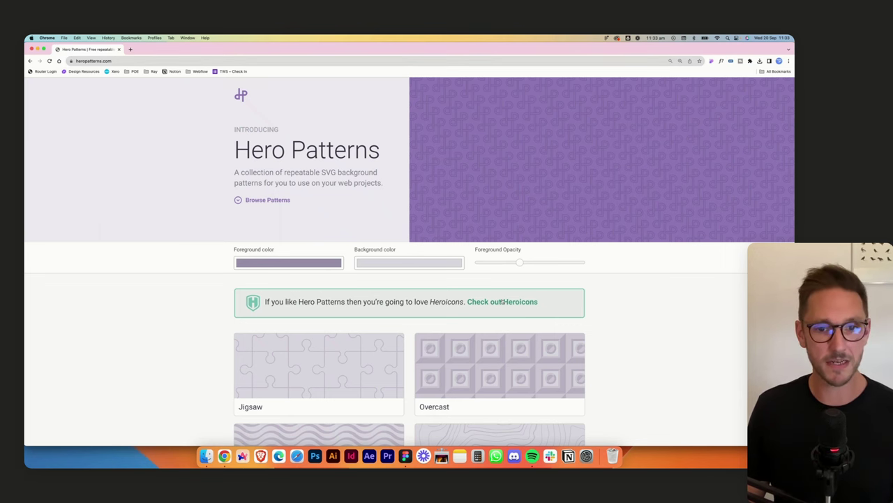
{"action": "scroll", "coordinate": [630, 300], "scroll_direction": "down", "scroll_amount": 10}
{"action": "scroll", "coordinate": [629, 300], "scroll_direction": "down", "scroll_amount": 8}
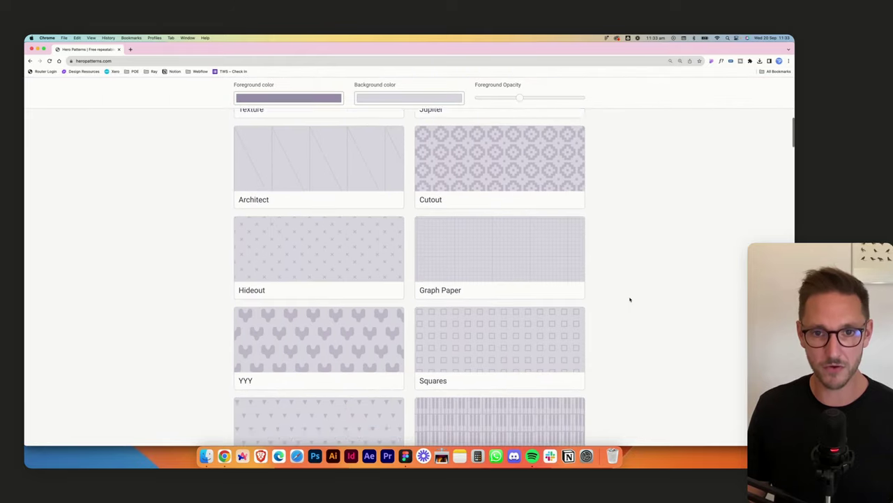
{"action": "scroll", "coordinate": [630, 300], "scroll_direction": "down", "scroll_amount": 8}
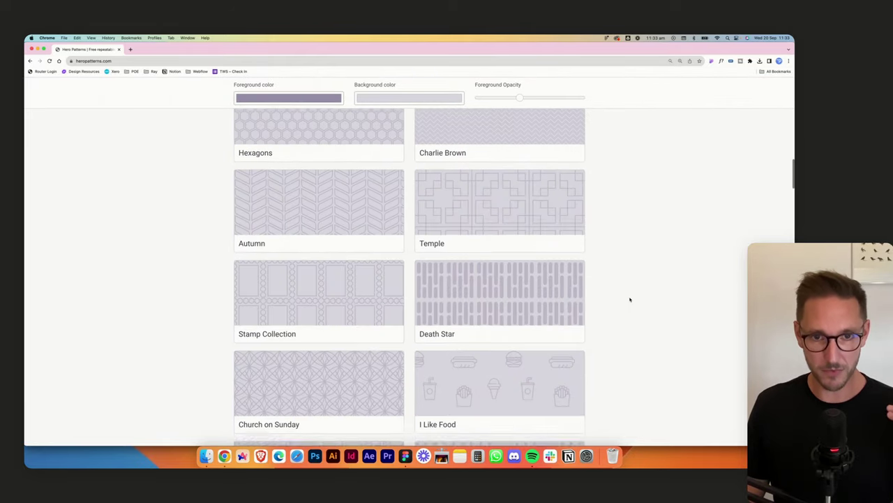
{"action": "scroll", "coordinate": [630, 300], "scroll_direction": "up", "scroll_amount": 10}
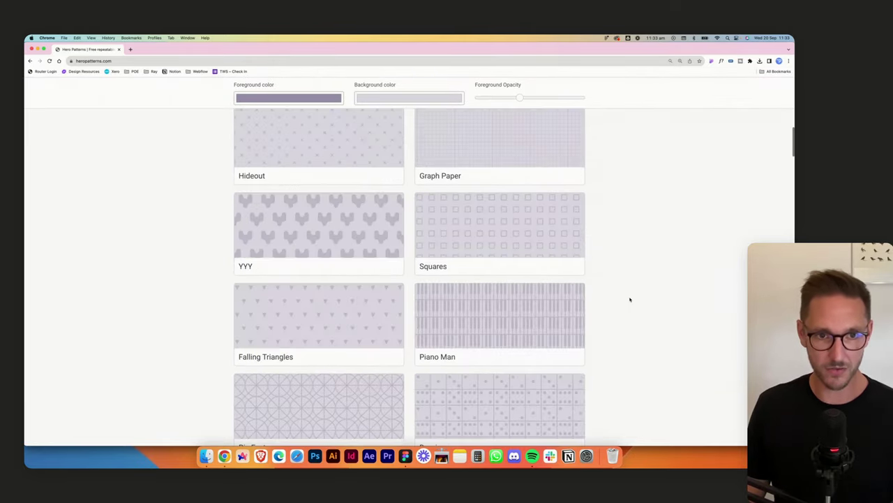
{"action": "left_click", "coordinate": [274, 304]}
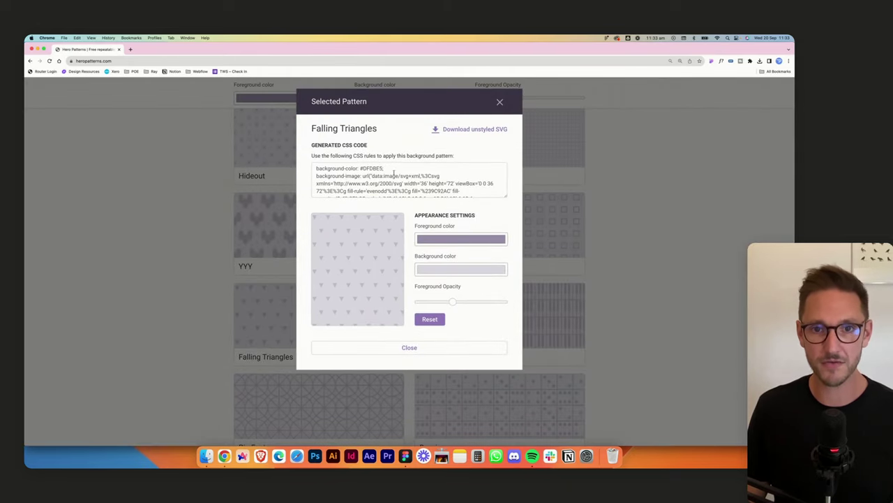
{"action": "left_click", "coordinate": [485, 131]}
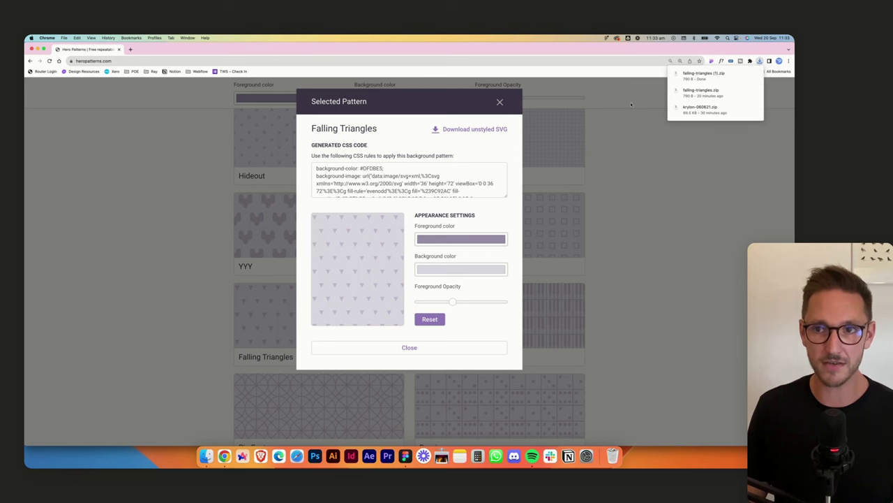
{"action": "left_click", "coordinate": [745, 73]}
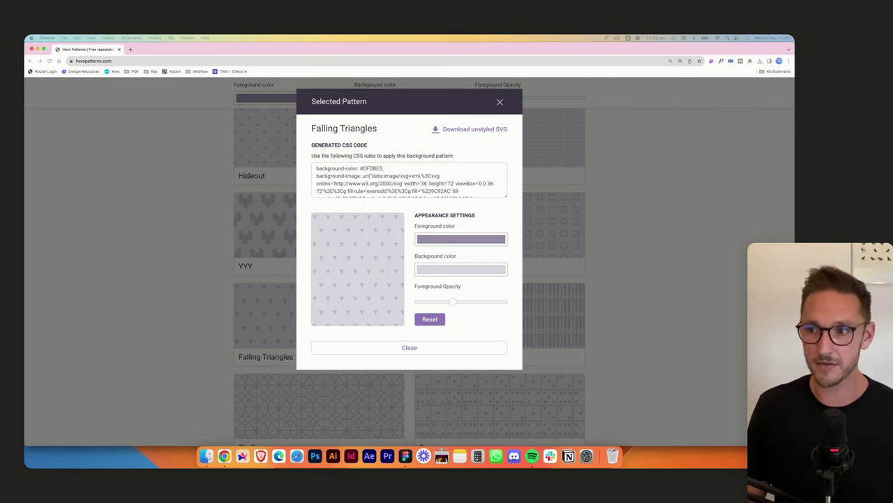
Return to Figma and place the falling-triangles SVG inside the Challenge 5 – Background Pattern frame
{"action": "left_click", "coordinate": [406, 453]}
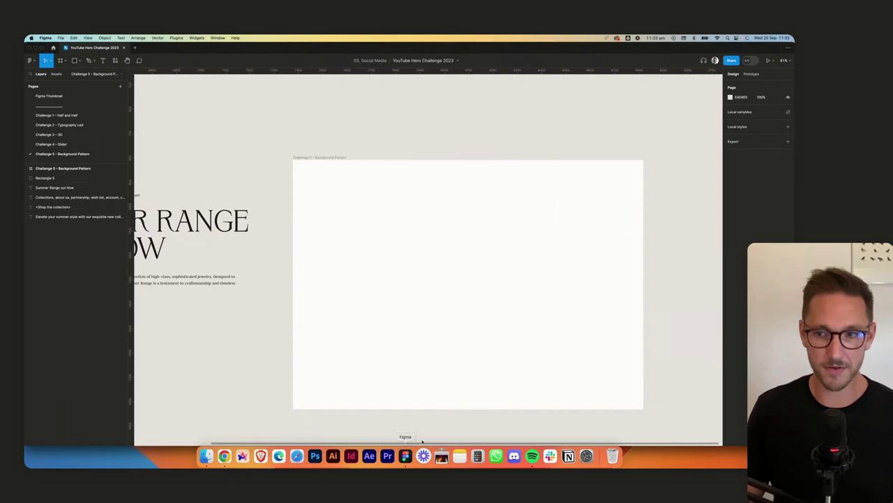
{"action": "left_click_drag", "start_coordinate": [210, 242], "coordinate": [375, 233]}
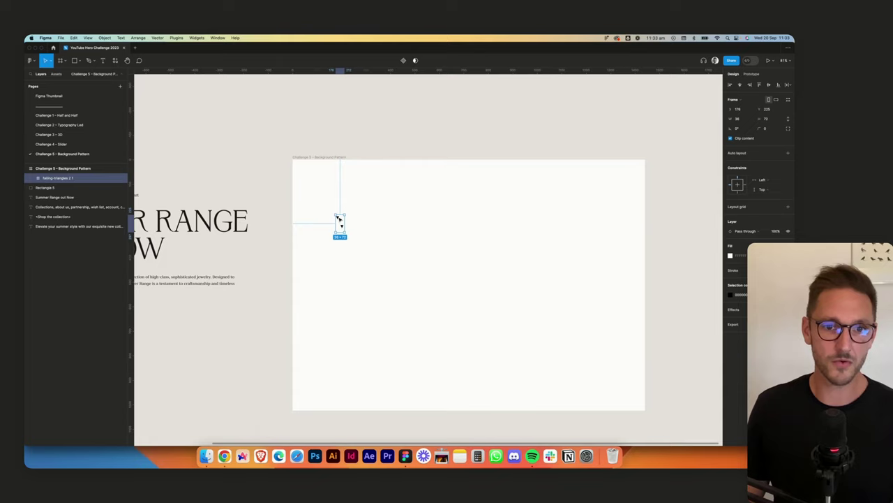
{"action": "scroll", "coordinate": [340, 224], "scroll_direction": "up", "scroll_amount": 10}
{"action": "scroll", "coordinate": [339, 220], "scroll_direction": "down", "scroll_amount": 3}
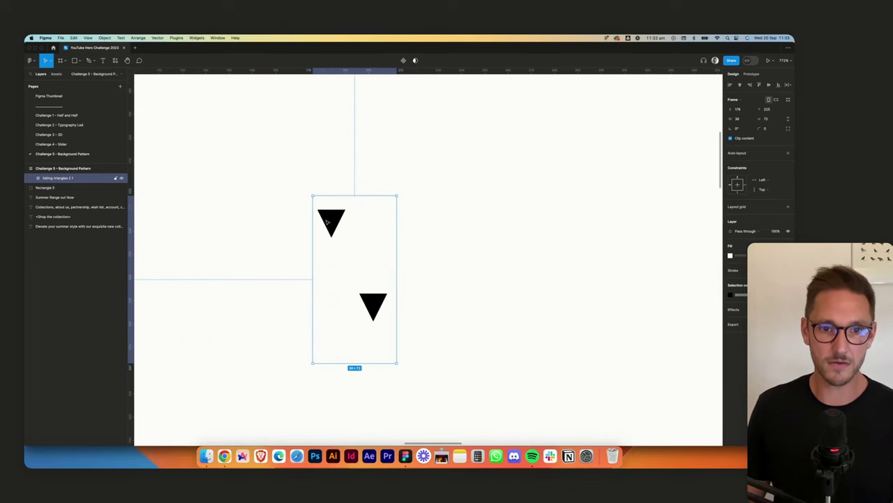
Duplicate the triangle tile flush beside the original and wrap both tiles in a horizontal auto layout
{"action": "left_click_drag", "start_coordinate": [355, 219], "coordinate": [412, 222], "text": "alt"}
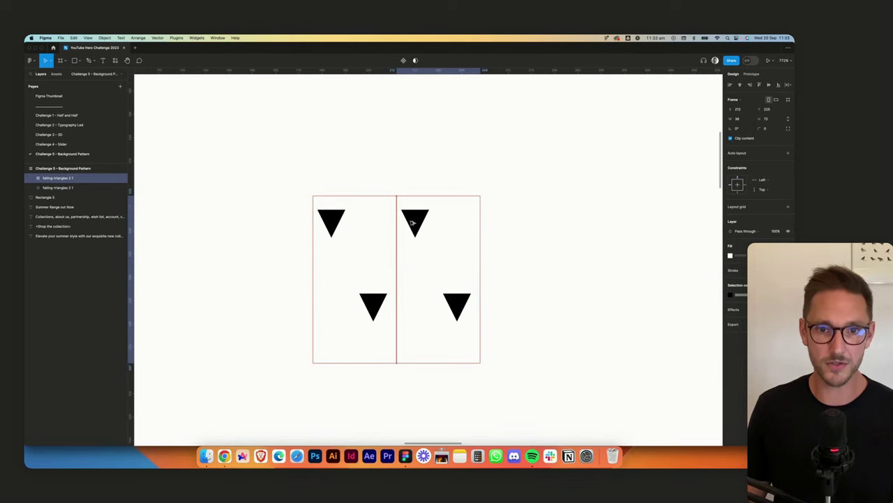
{"action": "left_click", "coordinate": [372, 210], "text": "shift"}
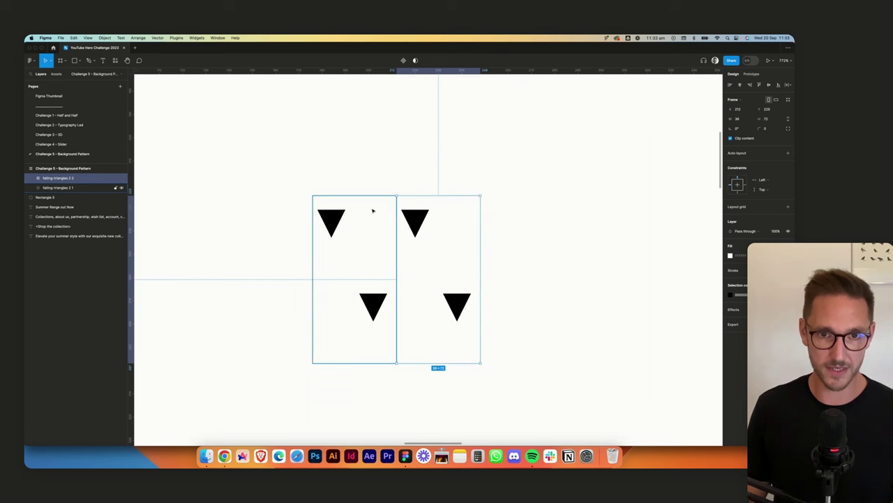
{"action": "key", "text": "shift+a"}
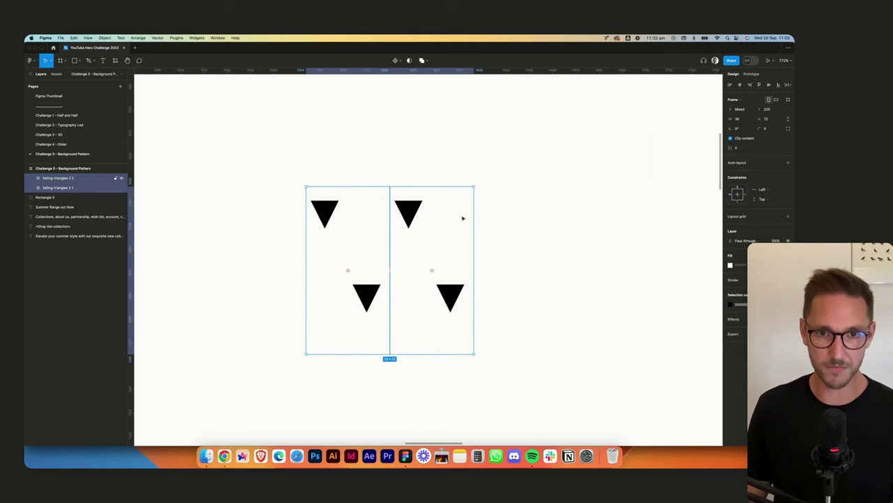
Duplicate a tile inside the auto layout repeatedly to extend the triangle row across most of the frame's width
{"action": "left_click", "coordinate": [435, 216]}
{"action": "key", "text": "super+d"}
{"action": "key", "text": "super+d"}
{"action": "key", "text": "super+d"}
{"action": "key", "text": "super+d"}
{"action": "key", "text": "super+d"}
{"action": "key", "text": "super+d"}
{"action": "key", "text": "super+d"}
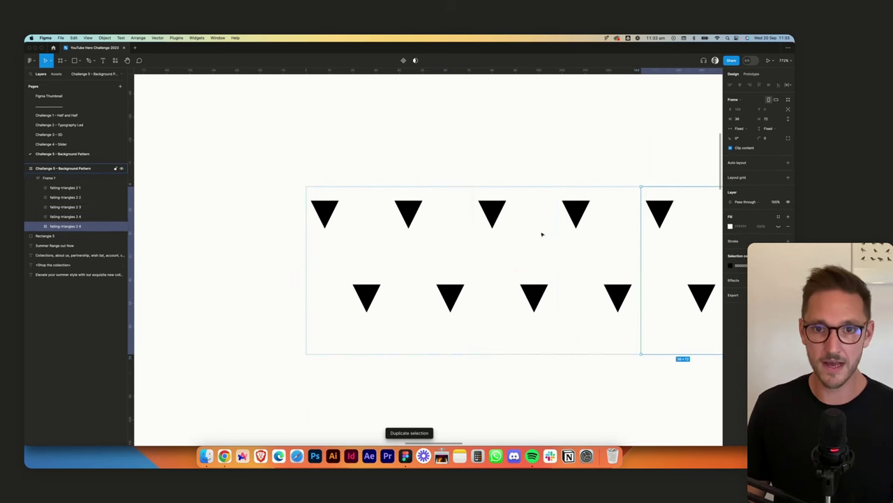
{"action": "key", "text": "super+d"}
{"action": "key", "text": "super+d"}
{"action": "key", "text": "super+d"}
{"action": "key", "text": "super+d"}
{"action": "key", "text": "super+d"}
{"action": "key", "text": "super+d"}
{"action": "key", "text": "super+d"}
{"action": "scroll", "coordinate": [540, 234], "scroll_direction": "down", "scroll_amount": 10}
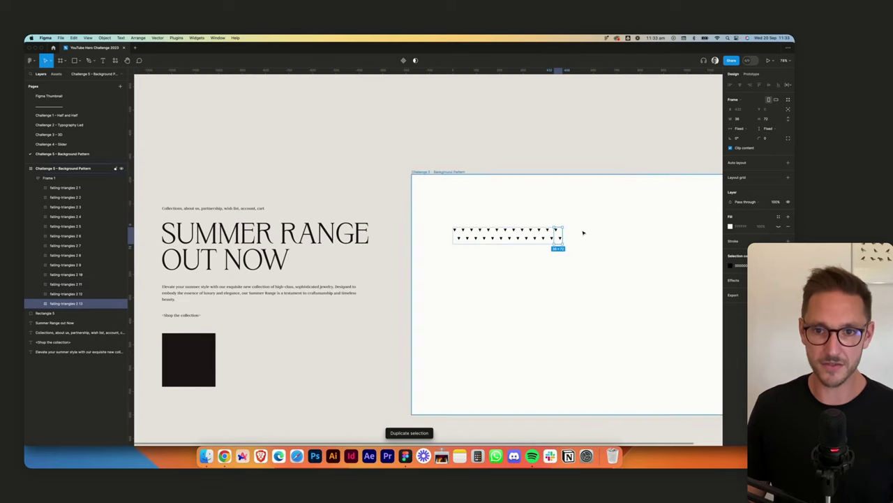
{"action": "key", "text": "super+d"}
{"action": "key", "text": "super+d"}
{"action": "key", "text": "super+d"}
{"action": "scroll", "coordinate": [590, 228], "scroll_direction": "right", "scroll_amount": 3}
{"action": "scroll", "coordinate": [590, 228], "scroll_direction": "down", "scroll_amount": 1}
{"action": "key", "text": "super+d"}
{"action": "key", "text": "super+d"}
{"action": "key", "text": "super+d"}
{"action": "key", "text": "super+d"}
{"action": "key", "text": "super+d"}
{"action": "key", "text": "super+d"}
{"action": "key", "text": "super+d"}
{"action": "key", "text": "super+d"}
{"action": "key", "text": "super+d"}
{"action": "key", "text": "super+d"}
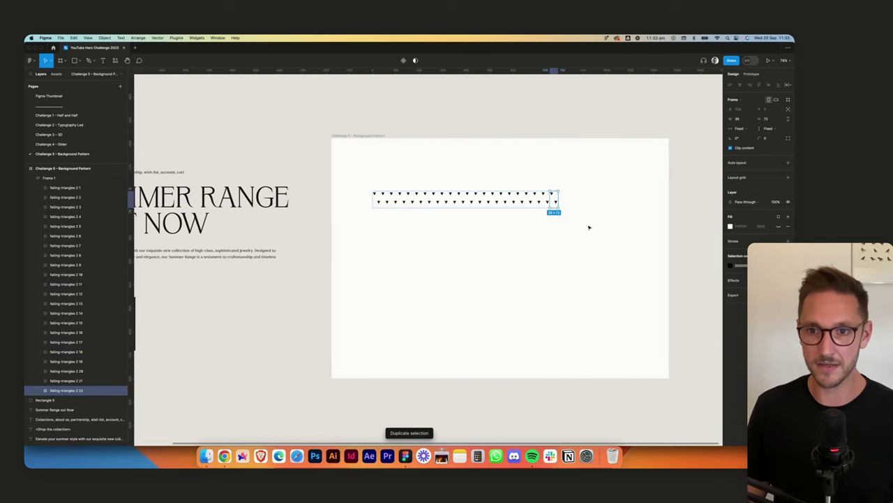
{"action": "key", "text": "super+d"}
{"action": "key", "text": "super+d"}
{"action": "key", "text": "super+d"}
{"action": "key", "text": "super+d"}
{"action": "key", "text": "super+d"}
{"action": "key", "text": "super+d"}
{"action": "key", "text": "super+d"}
{"action": "key", "text": "super+d"}
{"action": "key", "text": "super+d"}
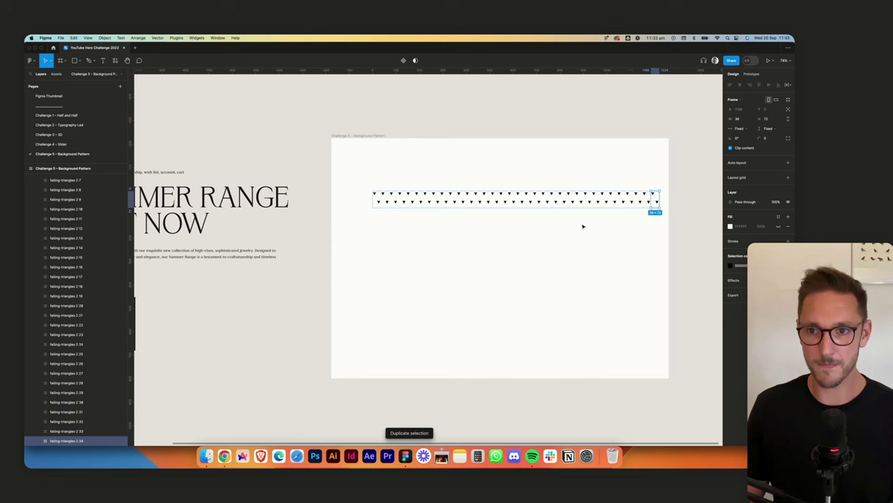
Centre the triangle row horizontally in the frame and add tiles until it reaches past both side edges
{"action": "key", "text": "Escape"}
{"action": "key", "text": "super+a"}
{"action": "key", "text": "shift+a"}
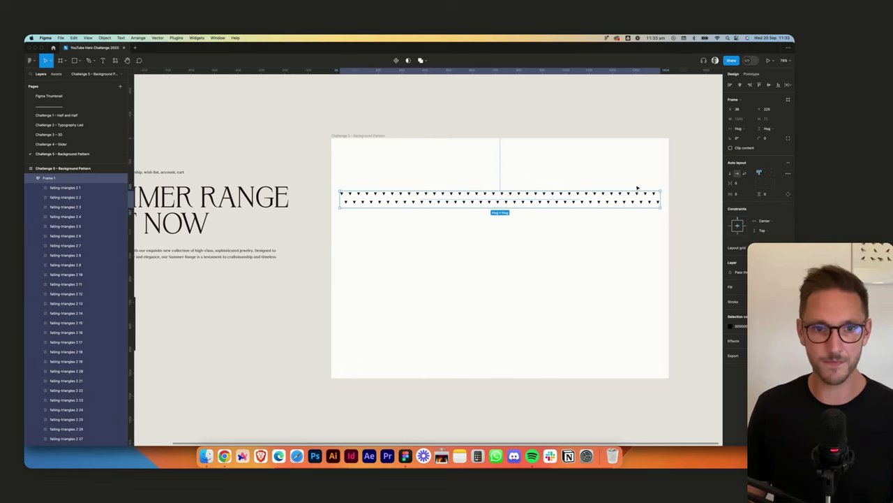
{"action": "key", "text": "super+z"}
{"action": "key", "text": "super+d"}
{"action": "key", "text": "super+d"}
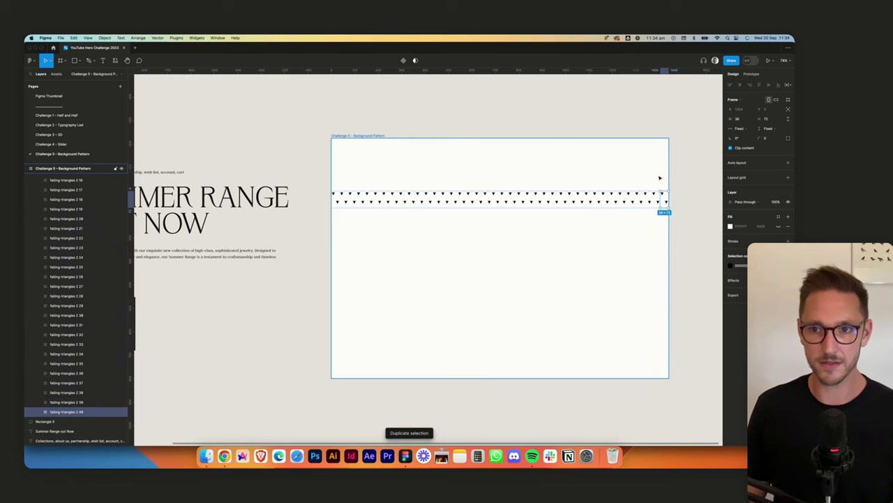
{"action": "key", "text": "super+a"}
{"action": "key", "text": "shift+a"}
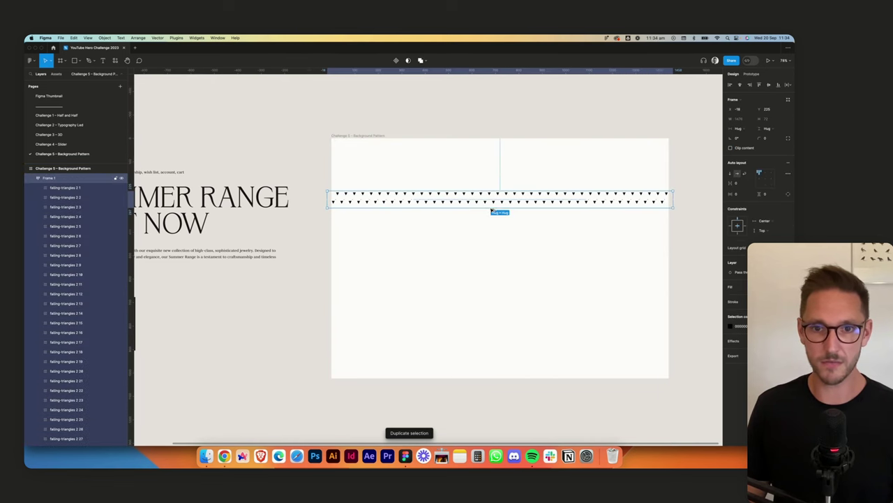
Duplicate the triangle row directly beneath itself and wrap both rows in a vertical auto layout
{"action": "left_click_drag", "start_coordinate": [492, 201], "coordinate": [493, 218]}
{"action": "left_click", "coordinate": [530, 206], "text": "shift"}
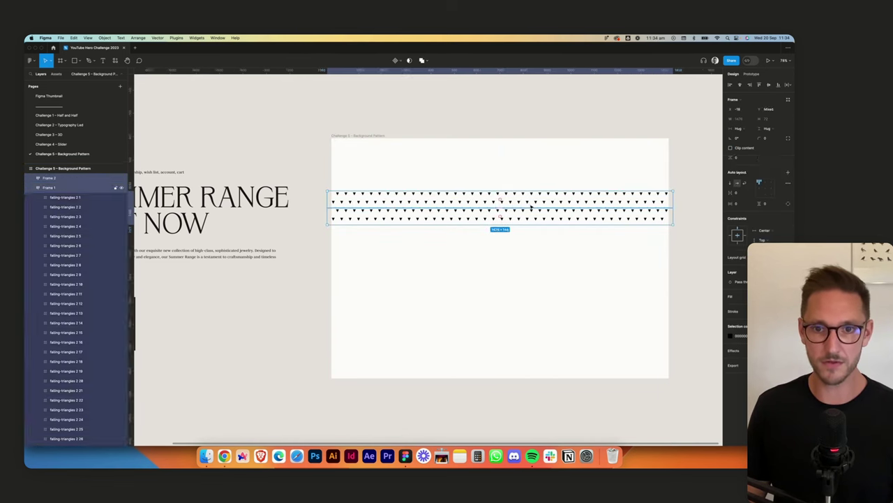
{"action": "key", "text": "shift+a"}
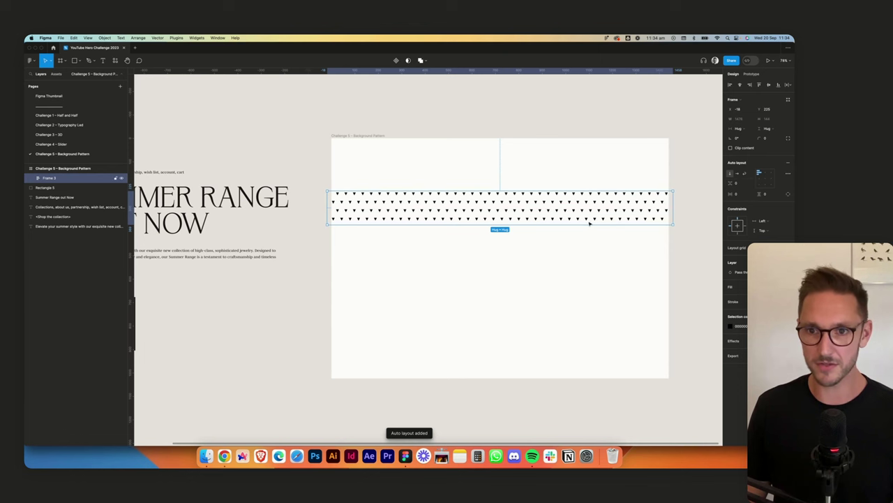
Duplicate the row inside the vertical auto layout until the rows run past the frame's bottom edge, and select the whole pattern
{"action": "key", "text": "super+d"}
{"action": "key", "text": "super+d"}
{"action": "key", "text": "super+d"}
{"action": "key", "text": "super+d"}
{"action": "key", "text": "super+d"}
{"action": "key", "text": "super+d"}
{"action": "key", "text": "super+d"}
{"action": "key", "text": "super+d"}
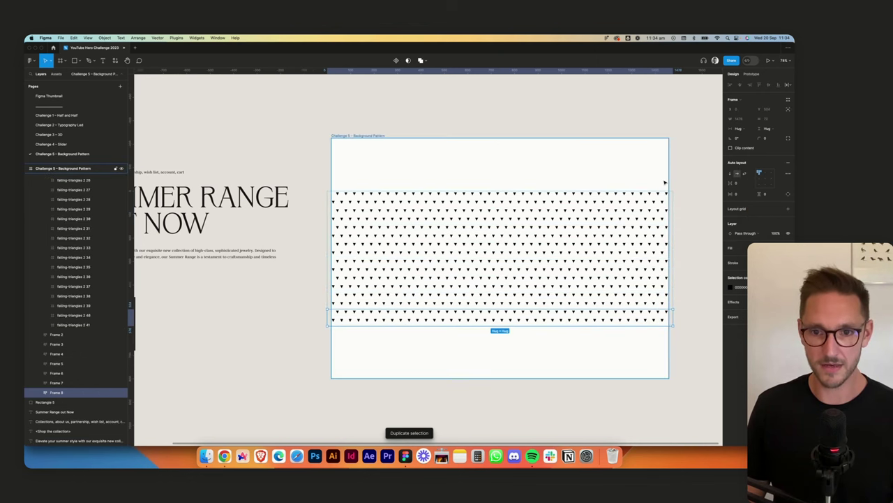
{"action": "key", "text": "super+d"}
{"action": "key", "text": "super+d"}
{"action": "key", "text": "super+d"}
{"action": "key", "text": "super+d"}
{"action": "key", "text": "super+d"}
{"action": "scroll", "coordinate": [660, 192], "scroll_direction": "down", "scroll_amount": 1}
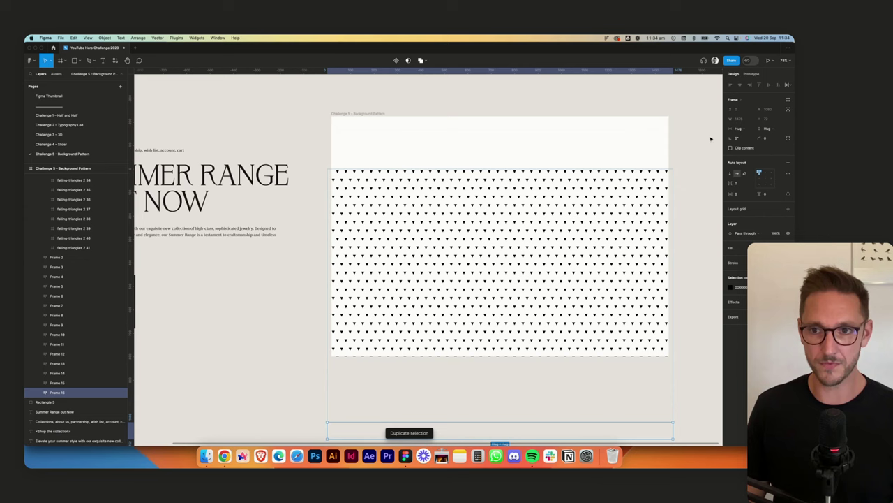
{"action": "left_click", "coordinate": [702, 135]}
{"action": "left_click", "coordinate": [659, 177]}
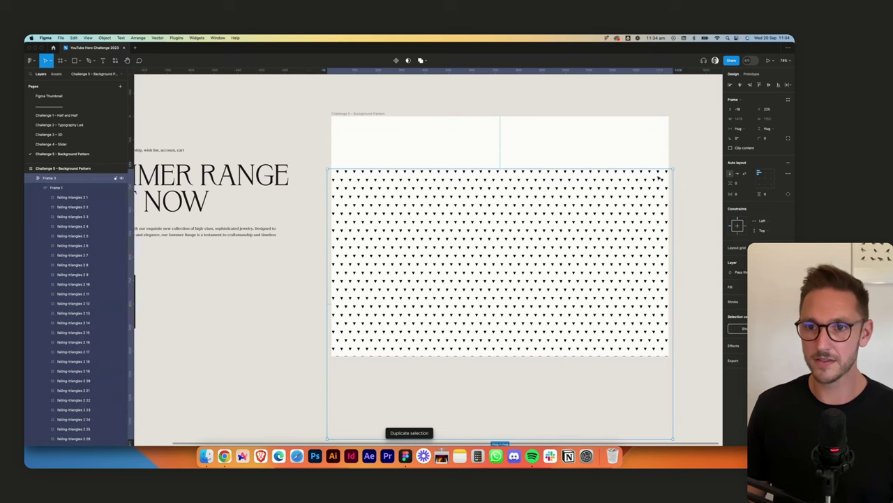
Centre the triangle pattern vertically within the Challenge 5 – Background Pattern frame
{"action": "left_click", "coordinate": [769, 85]}
{"action": "left_click", "coordinate": [589, 107]}
{"action": "left_click_drag", "start_coordinate": [605, 101], "coordinate": [440, 126]}
{"action": "left_click", "coordinate": [208, 138]}
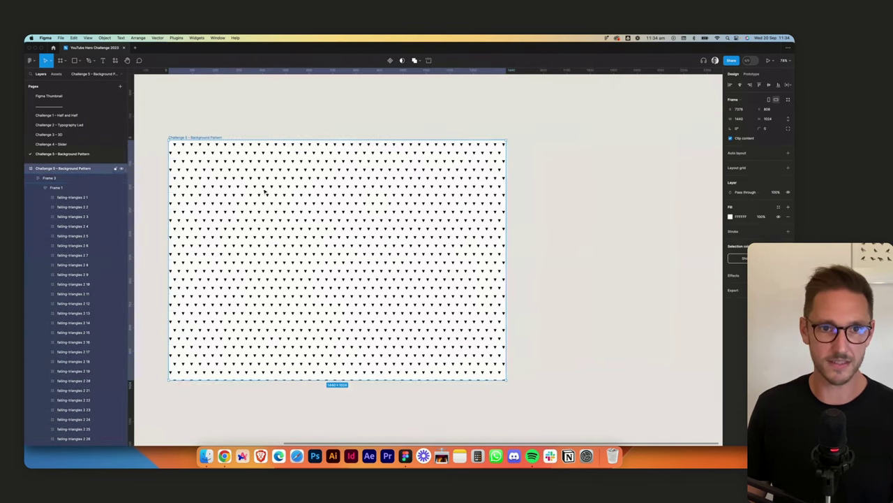
Rename the triangle grid's frame "pattern" and rotate it 180° so the triangles point upwards
{"action": "left_click", "coordinate": [49, 178]}
{"action": "double_click", "coordinate": [52, 179]}
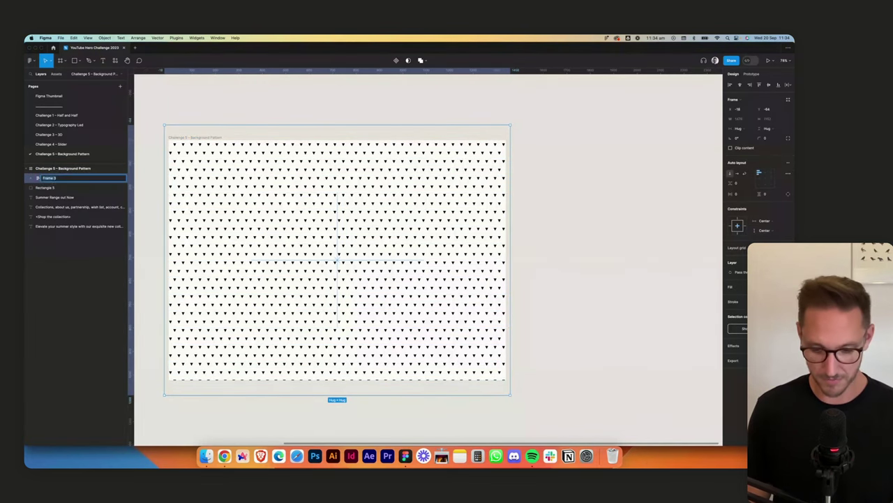
{"action": "key", "text": "Return"}
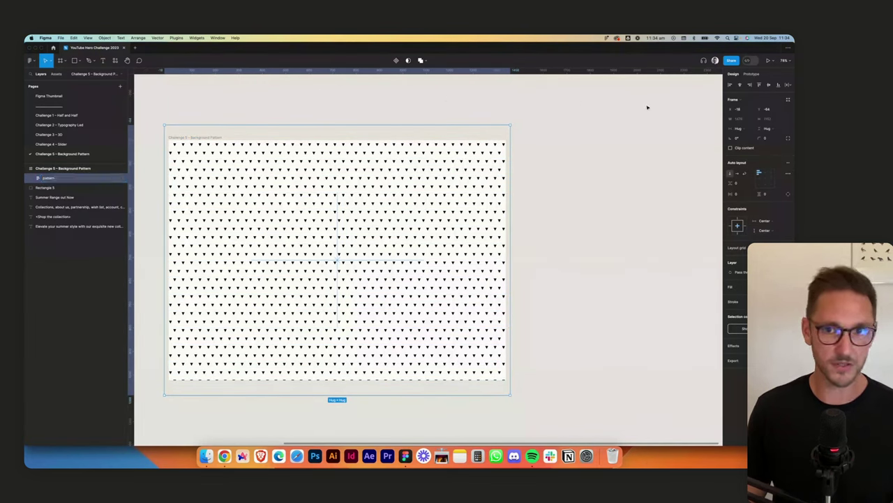
{"action": "left_click_drag", "start_coordinate": [512, 123], "coordinate": [254, 331]}
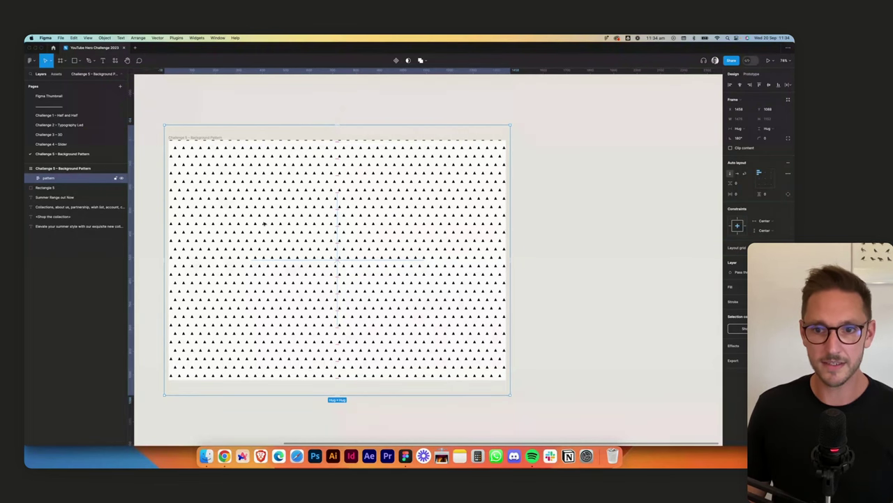
{"action": "scroll", "coordinate": [550, 266], "scroll_direction": "down", "scroll_amount": 4}
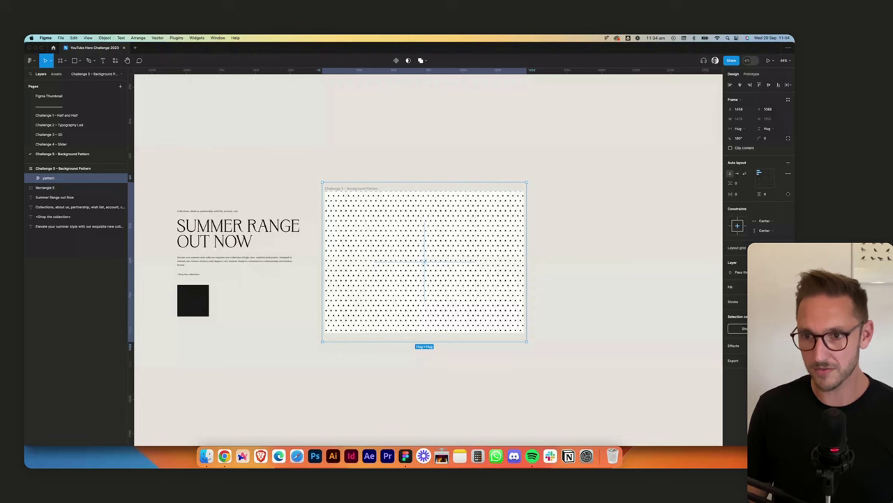
Copy the dark square's fill colour and apply it to all the triangles in the pattern
{"action": "left_click", "coordinate": [758, 328]}
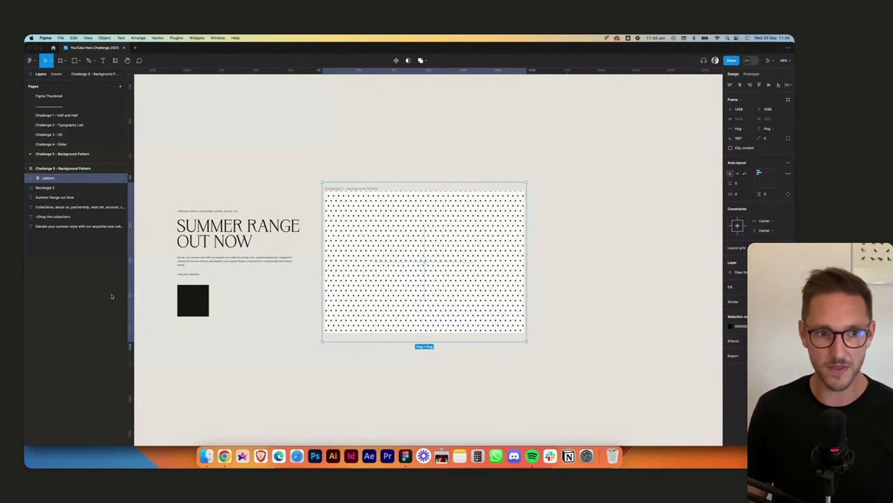
{"action": "left_click", "coordinate": [202, 300]}
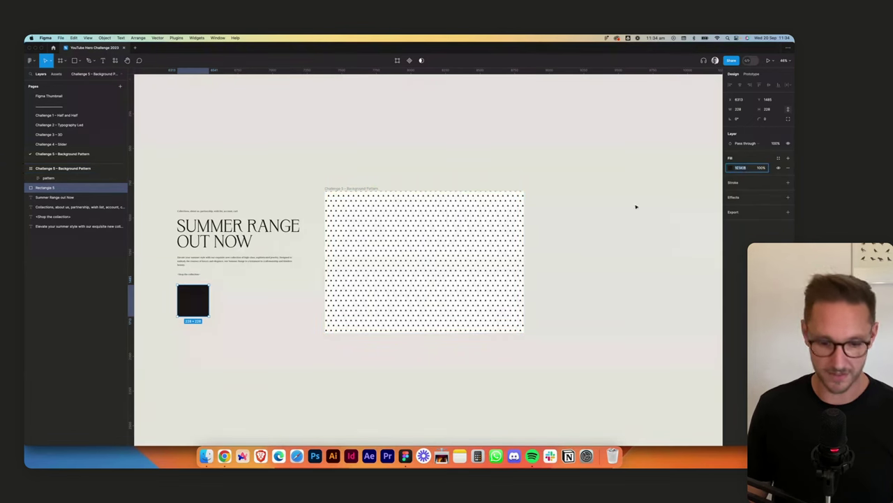
{"action": "left_click", "coordinate": [600, 211]}
{"action": "left_click", "coordinate": [439, 230]}
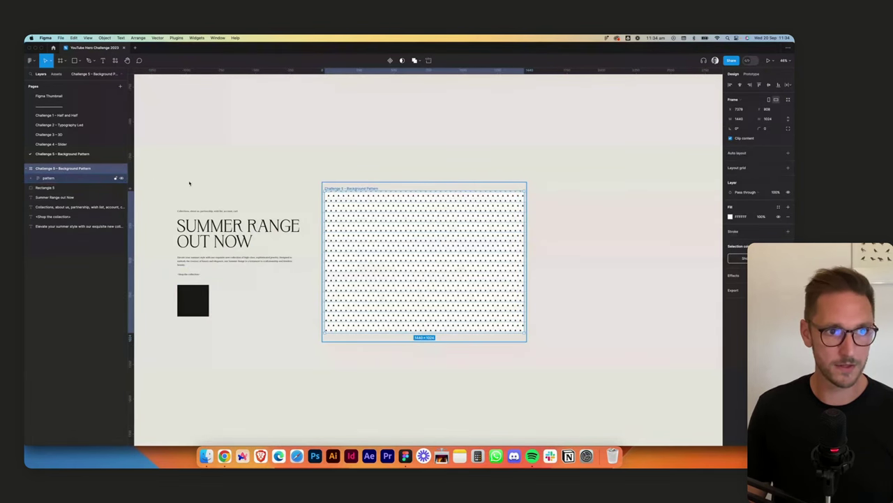
{"action": "left_click", "coordinate": [42, 178]}
{"action": "type", "text": "1E1A19"}
{"action": "key", "text": "Return"}
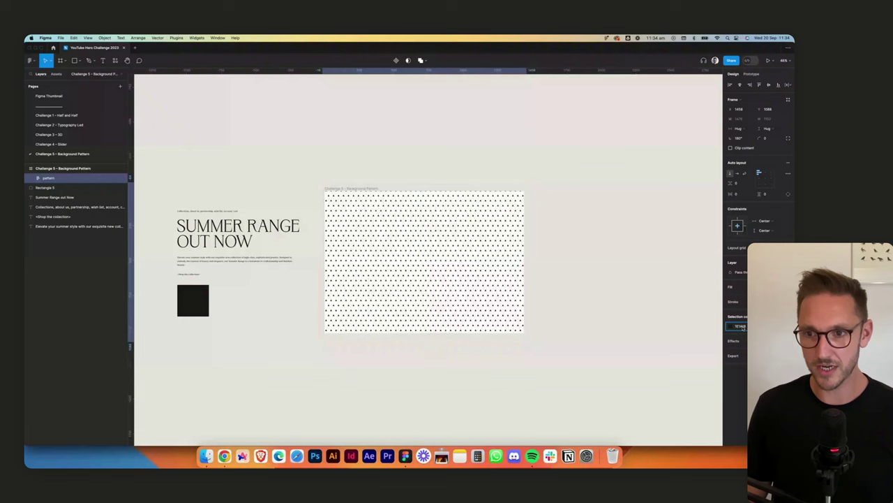
Lower the opacity of the pattern's triangle colour until it is only a faint background texture
{"action": "key", "text": "Return"}
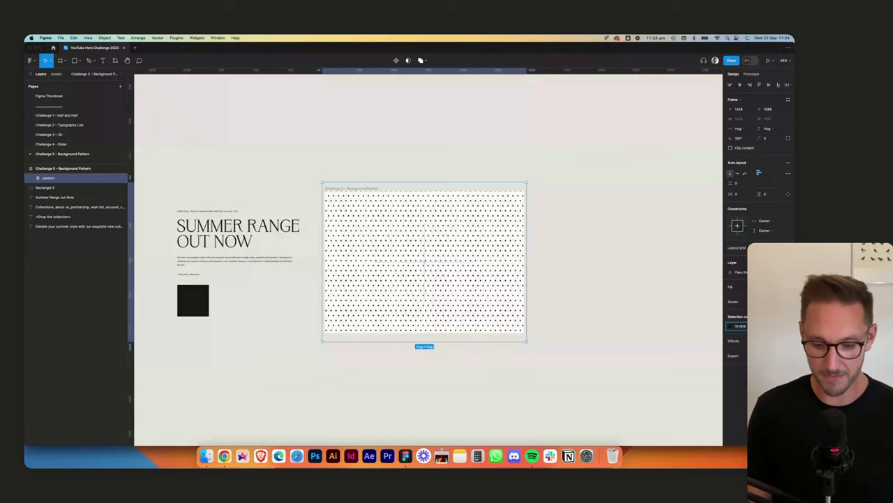
{"action": "key", "text": "Return"}
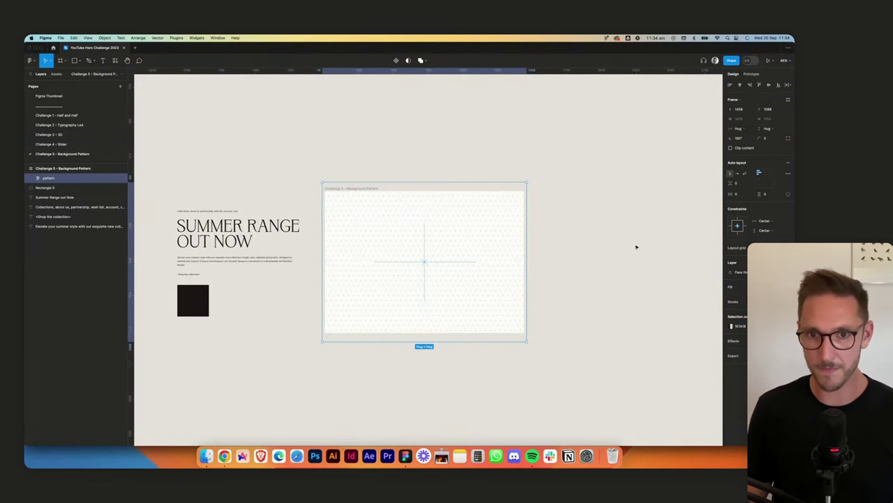
{"action": "left_click", "coordinate": [636, 247]}
{"action": "scroll", "coordinate": [460, 174], "scroll_direction": "up", "scroll_amount": 5}
{"action": "scroll", "coordinate": [460, 176], "scroll_direction": "down", "scroll_amount": 4}
{"action": "scroll", "coordinate": [461, 175], "scroll_direction": "down", "scroll_amount": 3}
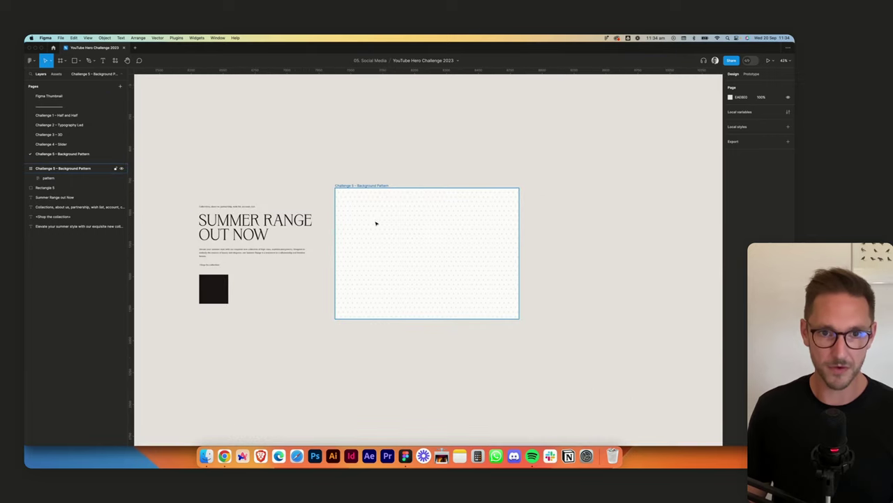
Move the pattern out of the hero frame and place it on the canvas just to the frame's right
{"action": "left_click", "coordinate": [409, 225]}
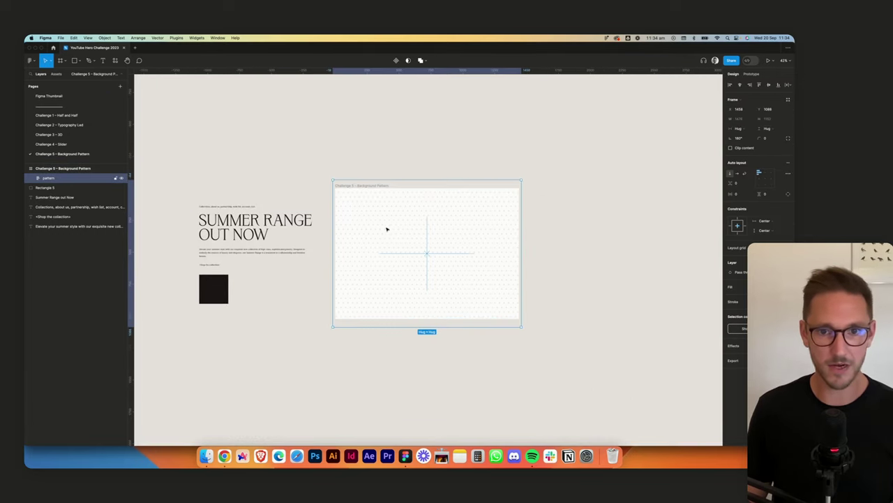
{"action": "left_click_drag", "start_coordinate": [386, 229], "coordinate": [574, 219]}
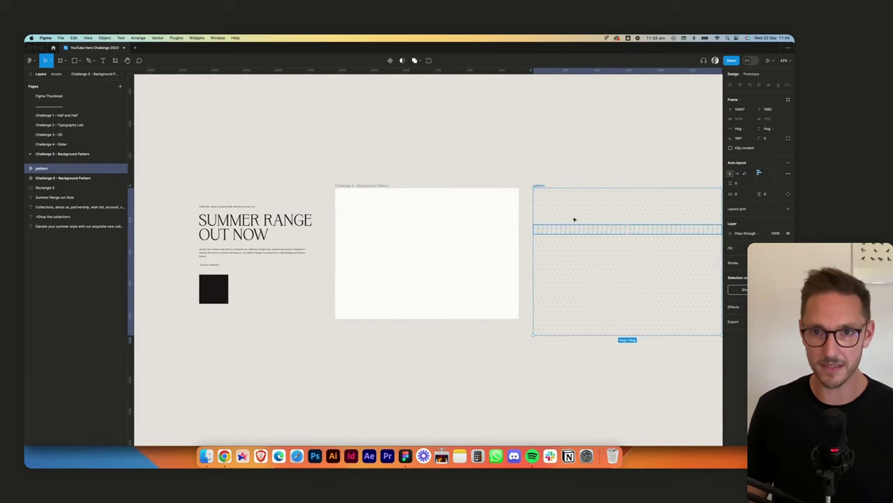
{"action": "left_click", "coordinate": [570, 153]}
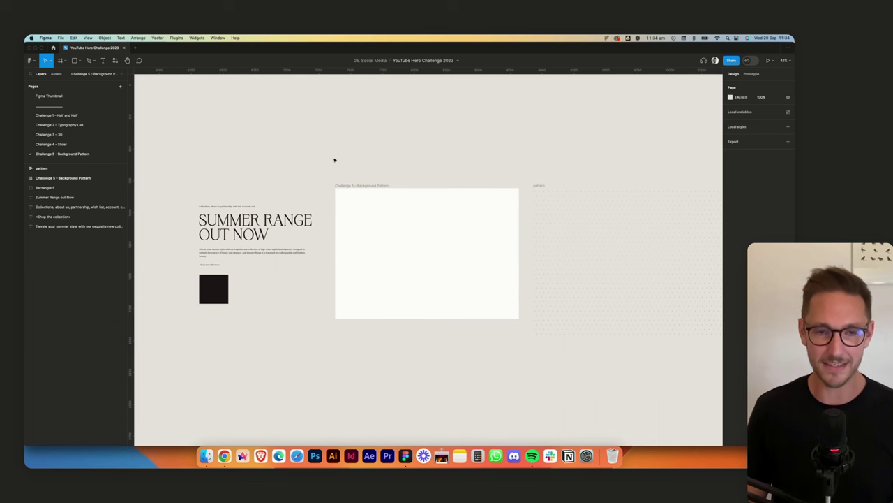
Place a copy of the "Summer Range out Now" headline in the upper part of the hero frame
{"action": "scroll", "coordinate": [234, 194], "scroll_direction": "up", "scroll_amount": 5}
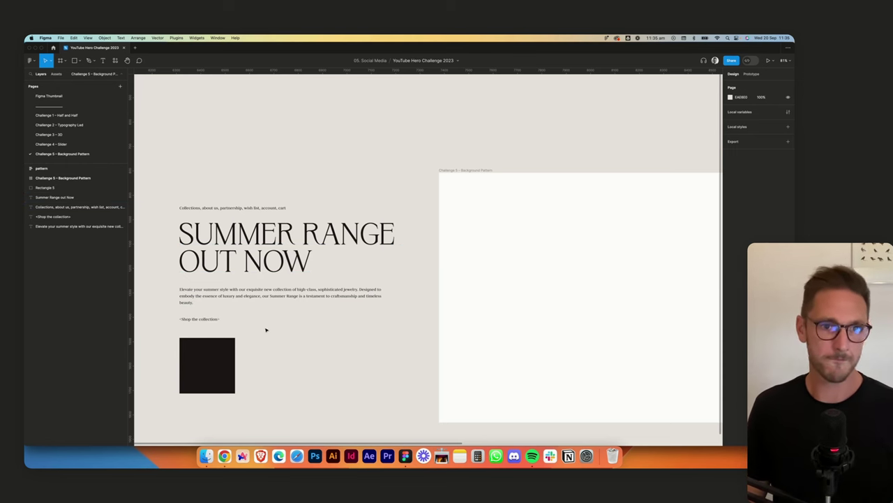
{"action": "scroll", "coordinate": [294, 327], "scroll_direction": "right", "scroll_amount": 2}
{"action": "left_click", "coordinate": [248, 246]}
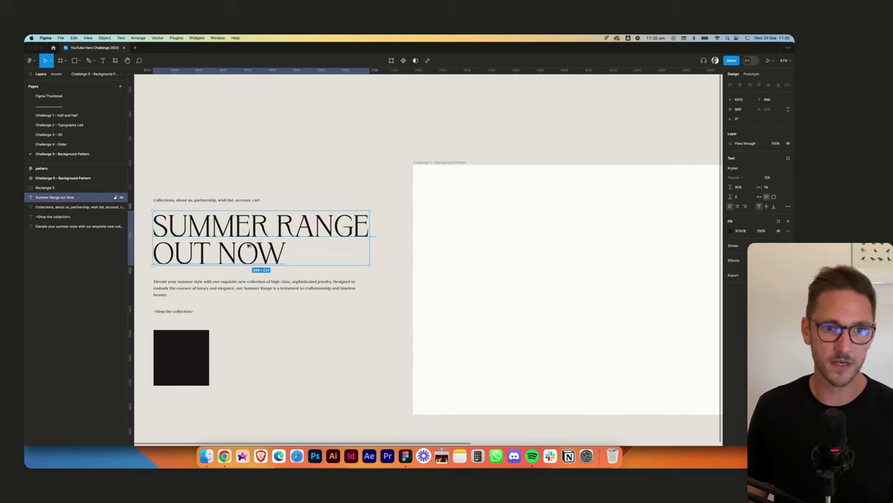
{"action": "left_click_drag", "start_coordinate": [248, 246], "coordinate": [593, 260]}
{"action": "left_click", "coordinate": [582, 195]}
{"action": "scroll", "coordinate": [582, 195], "scroll_direction": "right", "scroll_amount": 2}
Add a layout grid to the hero frame and change its type to columns
{"action": "left_click", "coordinate": [326, 165]}
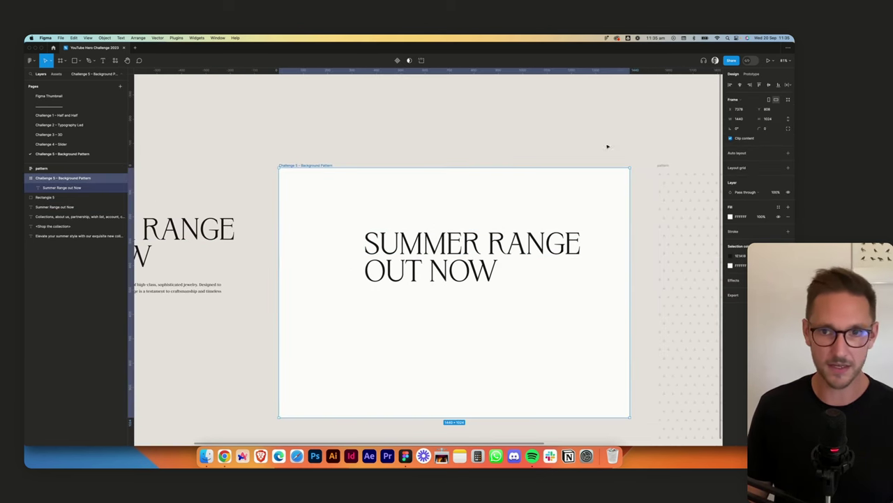
{"action": "left_click", "coordinate": [763, 173]}
{"action": "left_click", "coordinate": [730, 177]}
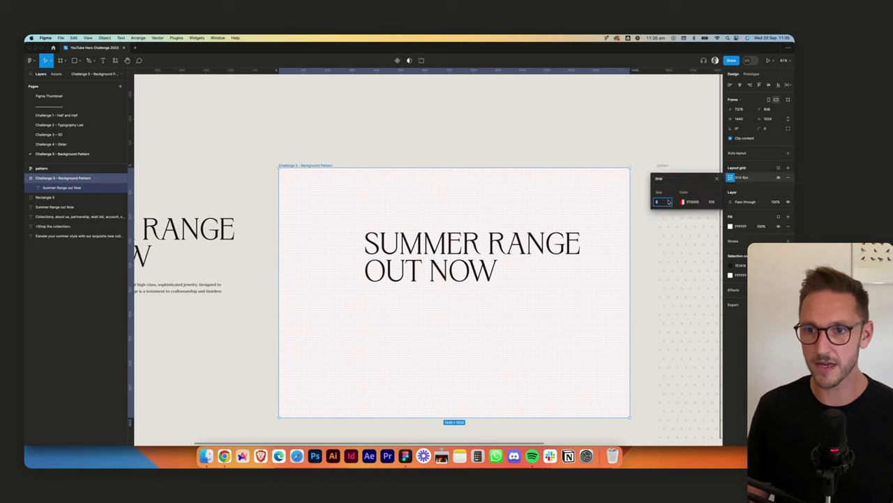
{"action": "left_click", "coordinate": [661, 179]}
{"action": "left_click", "coordinate": [665, 186]}
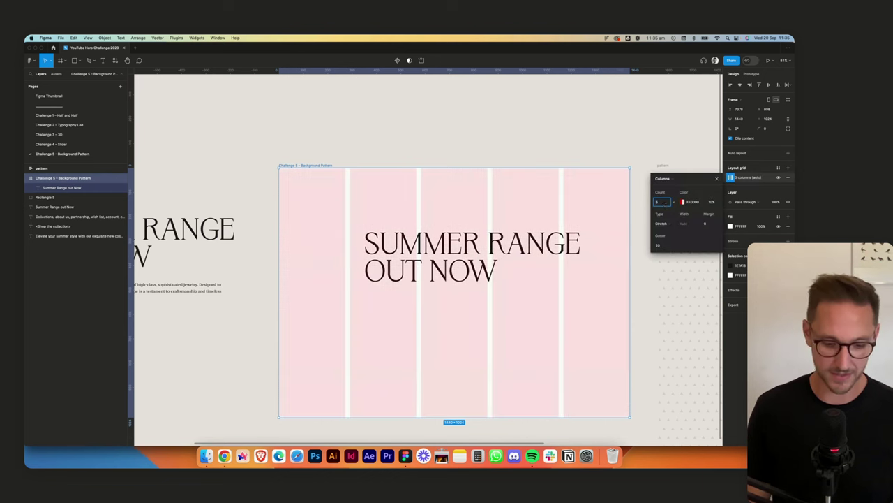
Set the frame's column grid to 6 columns with a margin of 120
{"action": "type", "text": "6"}
{"action": "key", "text": "Tab"}
{"action": "key", "text": "Tab"}
{"action": "key", "text": "Tab"}
{"action": "key", "text": "Tab"}
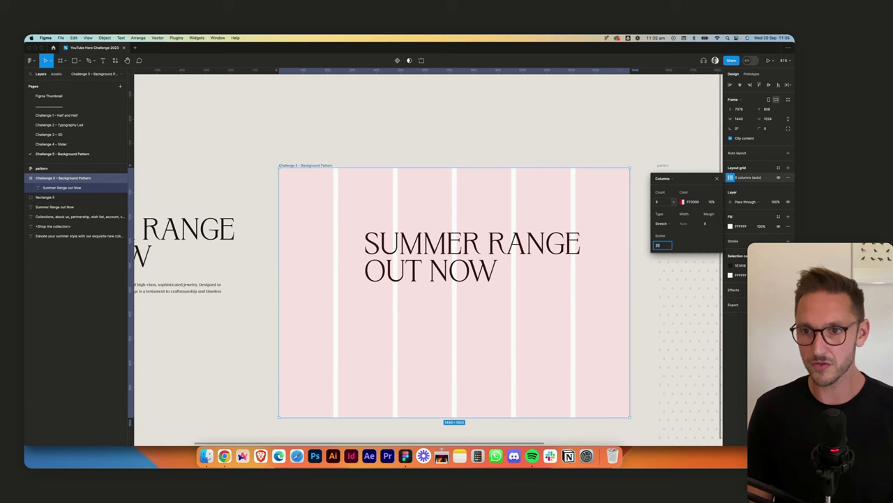
{"action": "key", "text": "shift+Tab"}
{"action": "type", "text": "120"}
{"action": "key", "text": "Tab"}
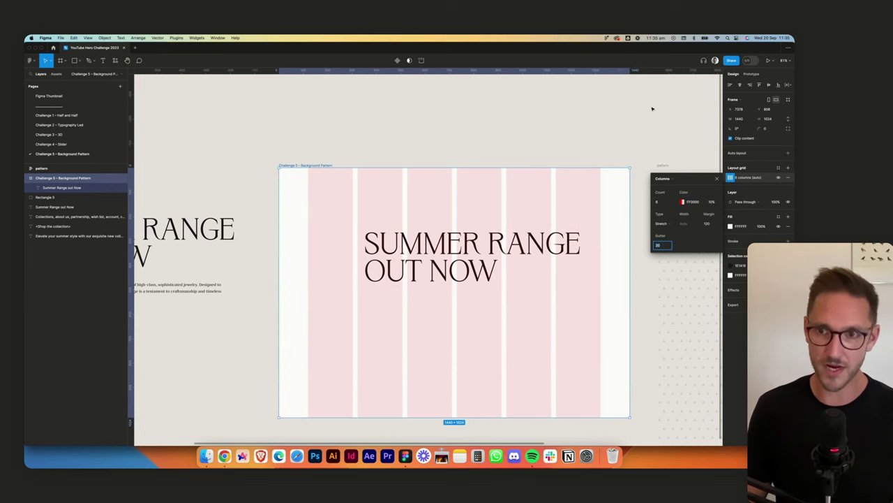
{"action": "key", "text": "Escape"}
{"action": "key", "text": "Escape"}
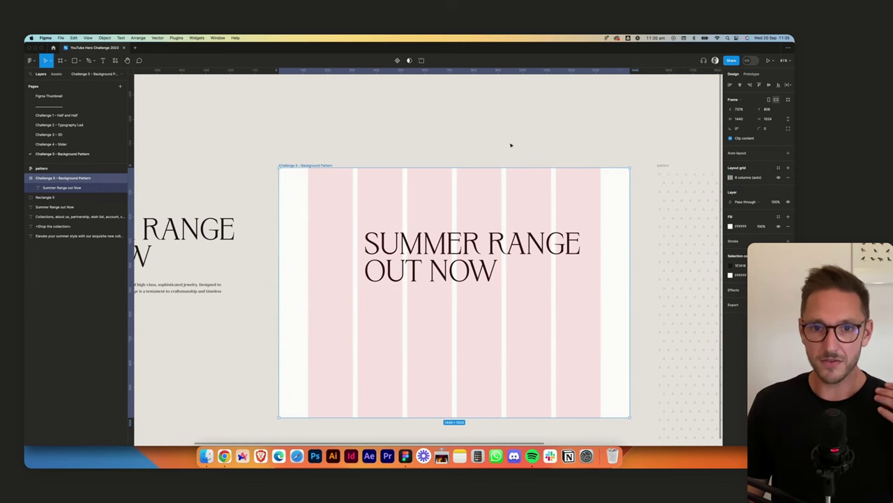
Set the gutter of the hero frame's column grid to 40
{"action": "left_click", "coordinate": [511, 145]}
{"action": "left_click", "coordinate": [475, 228]}
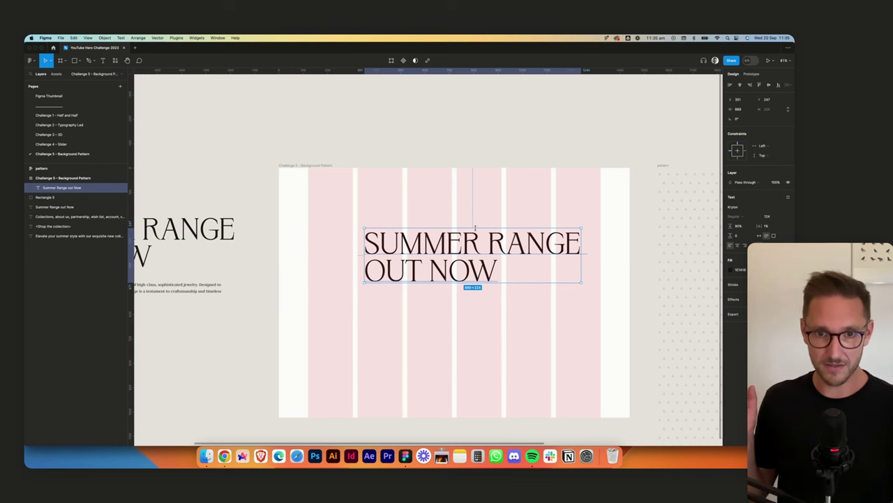
{"action": "left_click", "coordinate": [319, 167]}
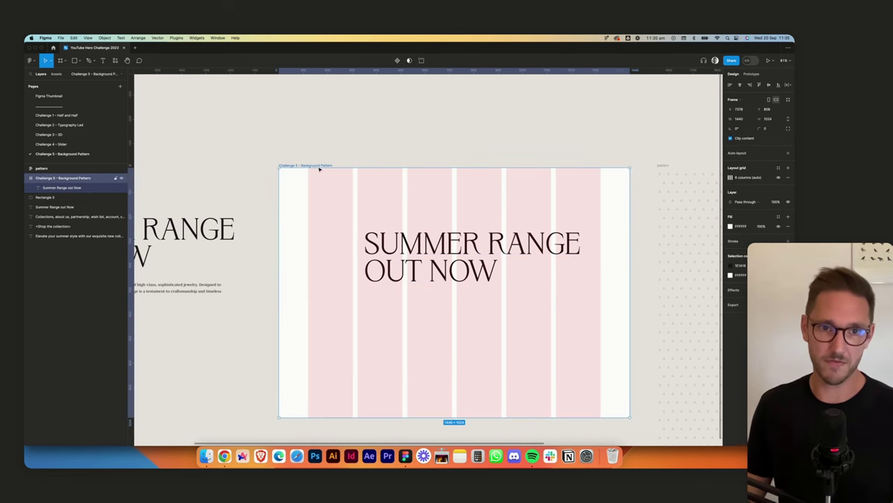
{"action": "left_click", "coordinate": [731, 178]}
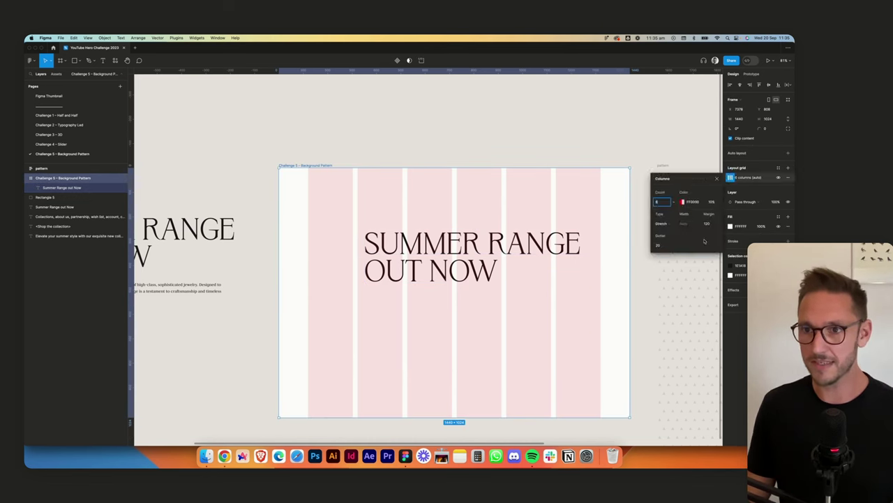
{"action": "left_click", "coordinate": [659, 246]}
{"action": "key", "text": "Return"}
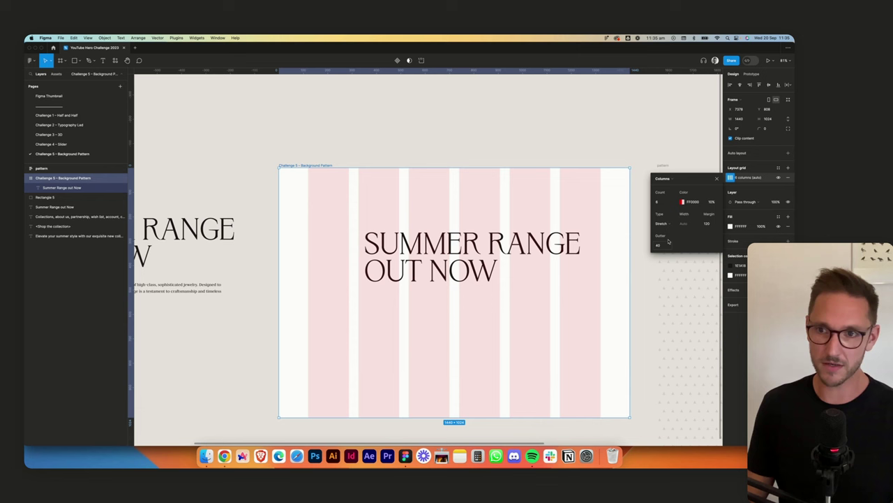
{"action": "left_click", "coordinate": [716, 178]}
{"action": "left_click", "coordinate": [645, 198]}
Centre the headline's text and its position across the hero frame, and move it slightly higher
{"action": "left_click", "coordinate": [516, 246]}
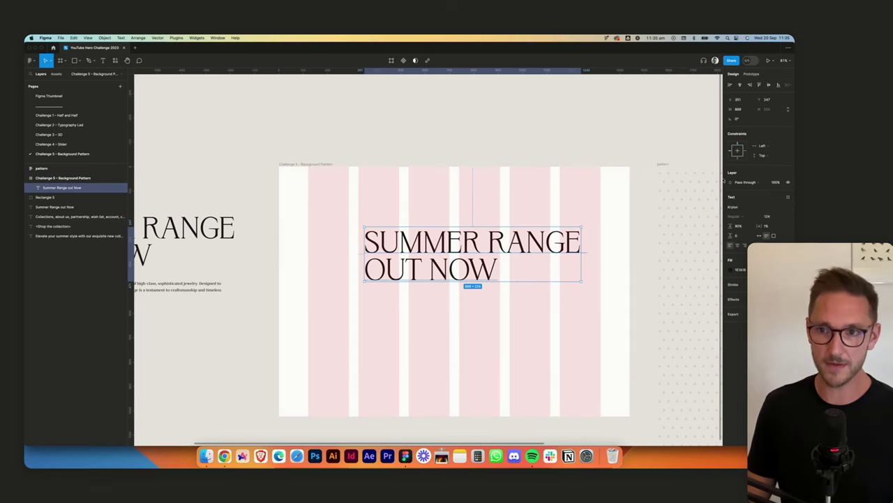
{"action": "left_click", "coordinate": [738, 244]}
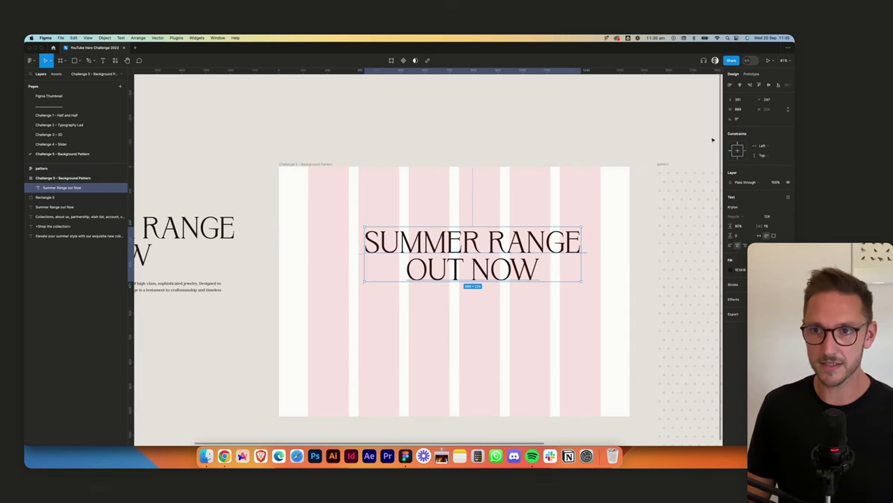
{"action": "left_click", "coordinate": [740, 86]}
{"action": "left_click", "coordinate": [520, 113]}
{"action": "scroll", "coordinate": [474, 129], "scroll_direction": "right", "scroll_amount": 1}
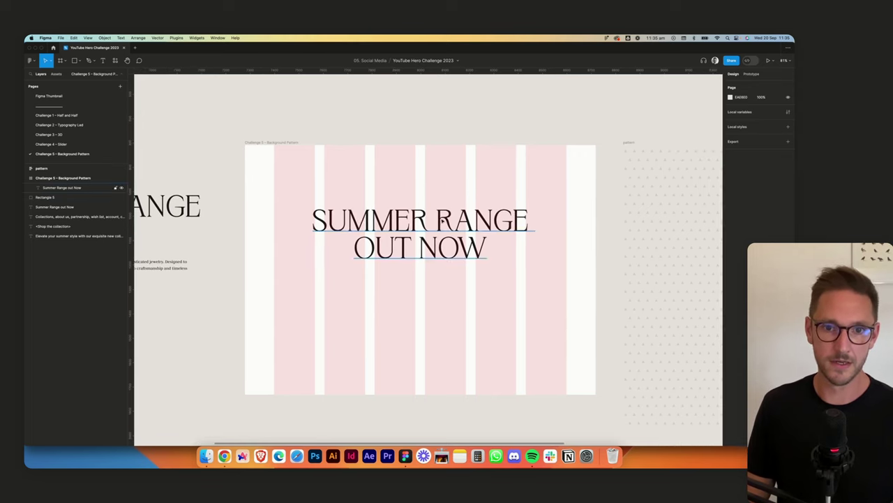
{"action": "left_click_drag", "start_coordinate": [413, 257], "coordinate": [412, 244]}
{"action": "left_click", "coordinate": [290, 272]}
Place a copy of the "<Shop the collection>" text below the headline in the frame and set it to auto width
{"action": "left_click_drag", "start_coordinate": [143, 296], "coordinate": [202, 285]}
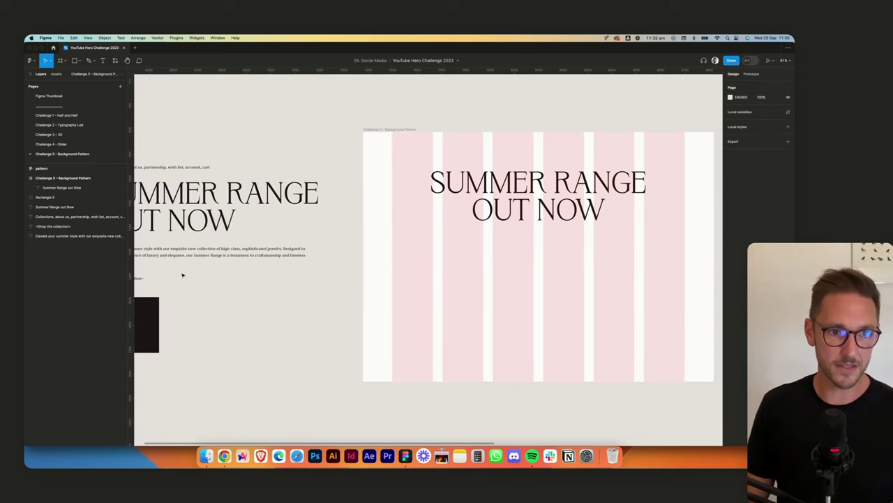
{"action": "left_click_drag", "start_coordinate": [140, 278], "coordinate": [499, 265]}
{"action": "left_click", "coordinate": [759, 235]}
{"action": "scroll", "coordinate": [479, 247], "scroll_direction": "up", "scroll_amount": 5}
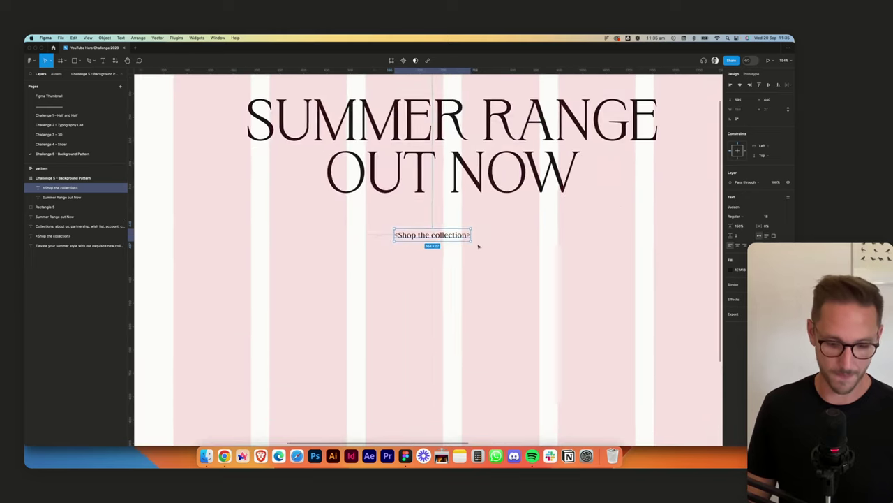
Hide the layout grid and remove the angle brackets so the copied text reads "Shop the collection"
{"action": "key", "text": "shift+g"}
{"action": "scroll", "coordinate": [458, 233], "scroll_direction": "up", "scroll_amount": 4}
{"action": "double_click", "coordinate": [375, 237]}
{"action": "left_click", "coordinate": [357, 237]}
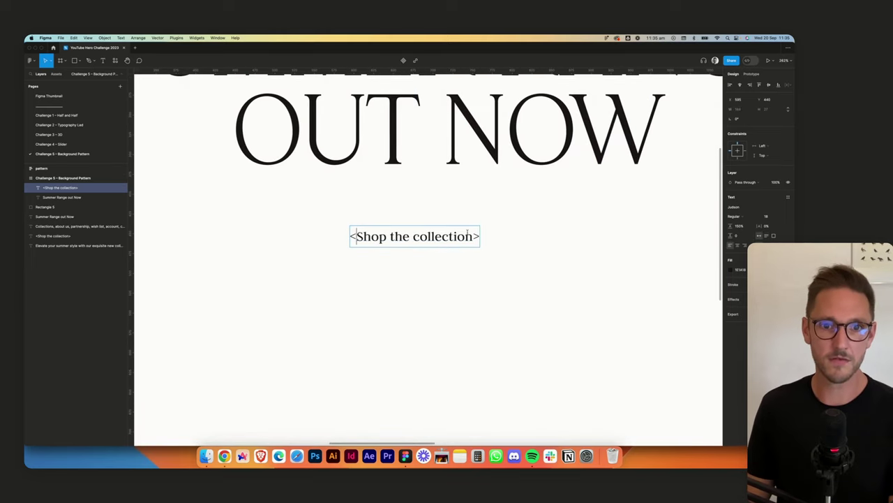
{"action": "key", "text": "BackSpace"}
{"action": "left_click", "coordinate": [466, 236]}
{"action": "key", "text": "shift+Right"}
{"action": "key", "text": "BackSpace"}
{"action": "key", "text": "Escape"}
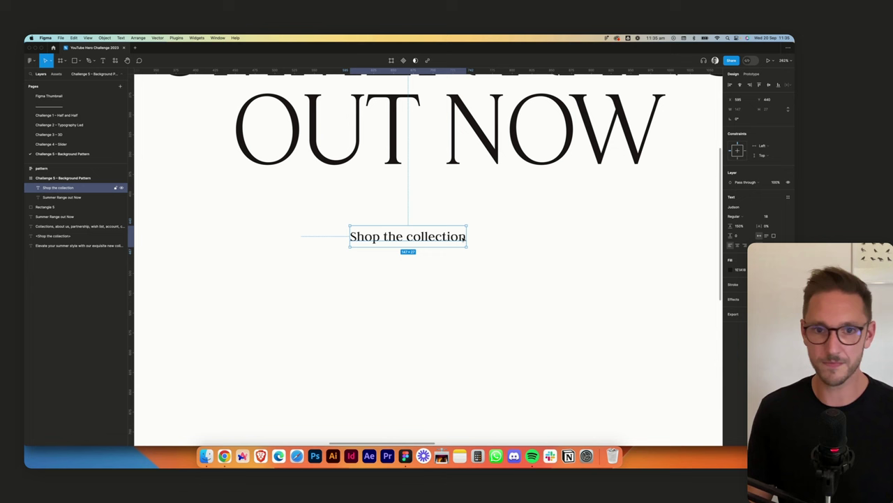
Set the font size of the "Shop the collection" text below the headline to 21
{"action": "left_click", "coordinate": [767, 217]}
{"action": "type", "text": "21"}
{"action": "key", "text": "Tab"}
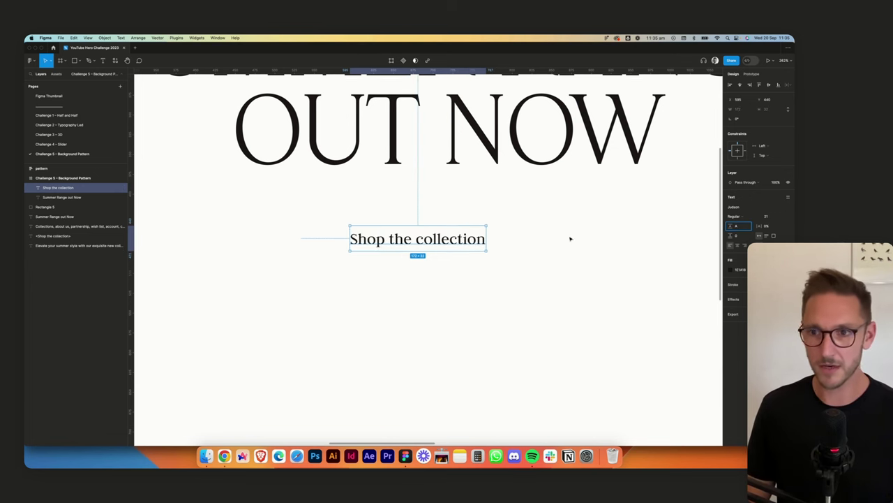
{"action": "left_click", "coordinate": [532, 270]}
Wrap the "Shop the collection" text in an auto layout with 32 horizontal and 16 vertical padding
{"action": "left_click", "coordinate": [456, 242]}
{"action": "key", "text": "shift+a"}
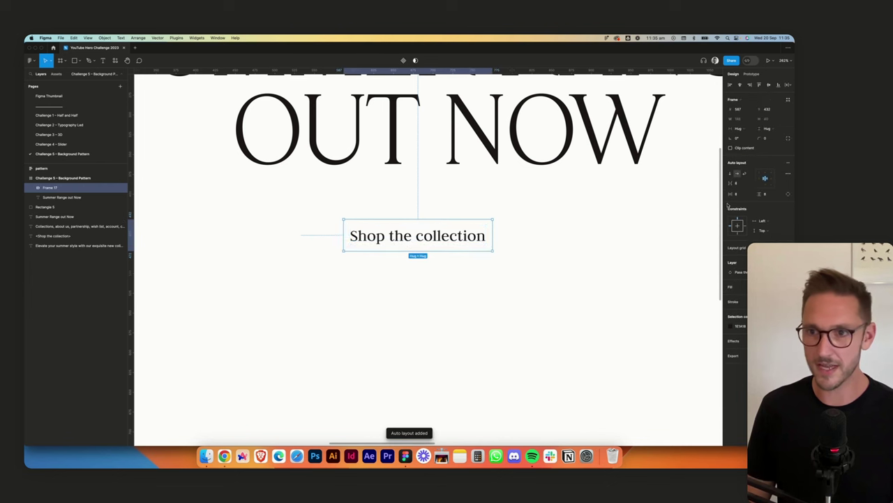
{"action": "left_click", "coordinate": [737, 193]}
{"action": "type", "text": "32"}
{"action": "key", "text": "Tab"}
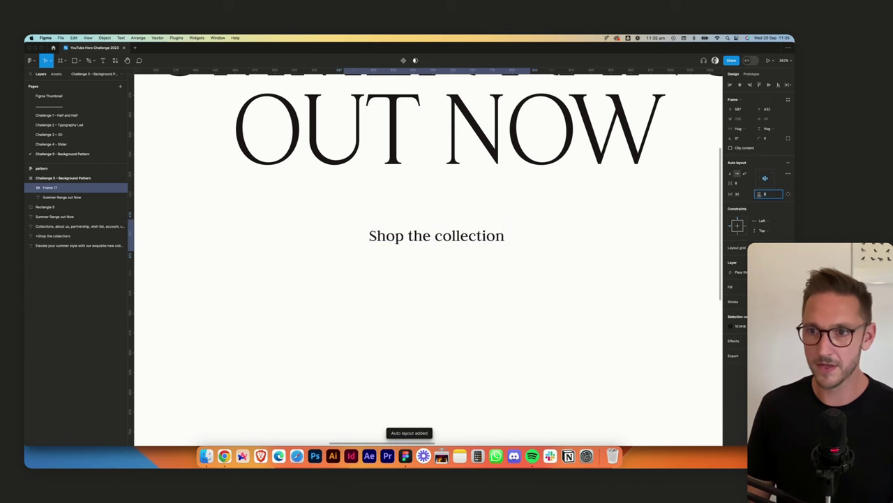
{"action": "type", "text": "16"}
{"action": "key", "text": "Return"}
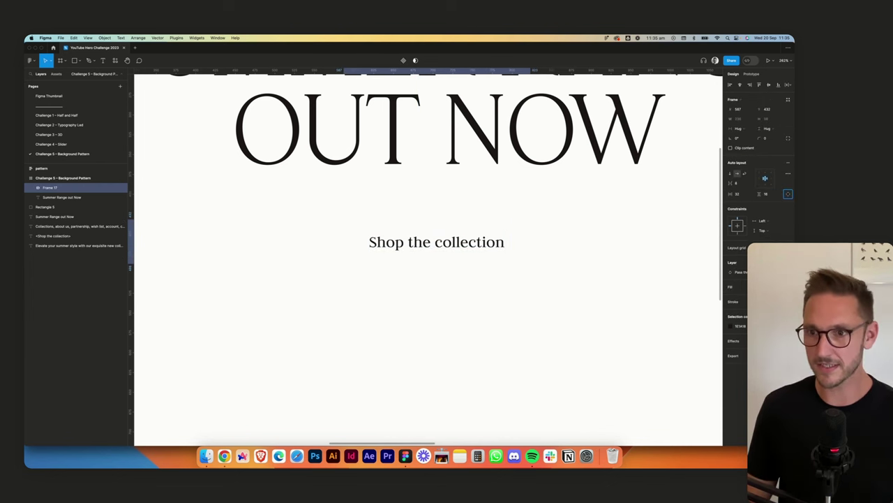
Give the "Shop the collection" button a black inside stroke and a white fill
{"action": "left_click", "coordinate": [788, 301]}
{"action": "left_click", "coordinate": [788, 287]}
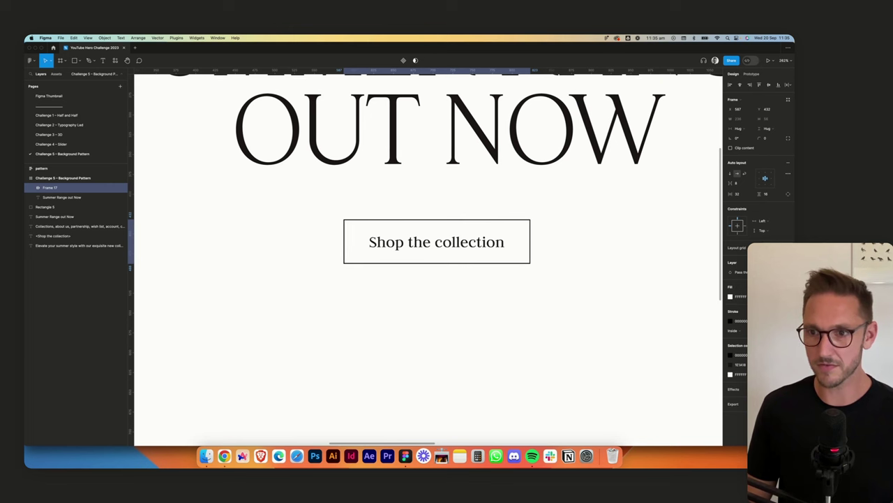
{"action": "scroll", "coordinate": [551, 289], "scroll_direction": "down", "scroll_amount": 5}
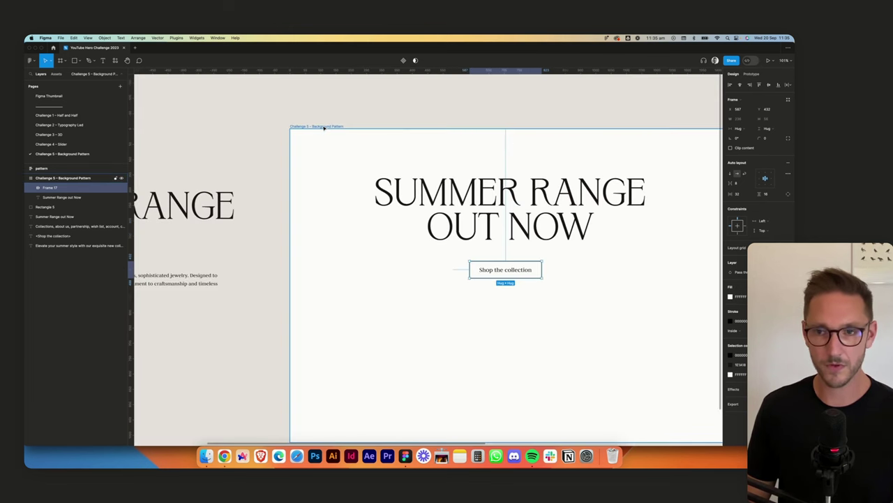
{"action": "key", "text": "Escape"}
{"action": "scroll", "coordinate": [240, 199], "scroll_direction": "left", "scroll_amount": 5}
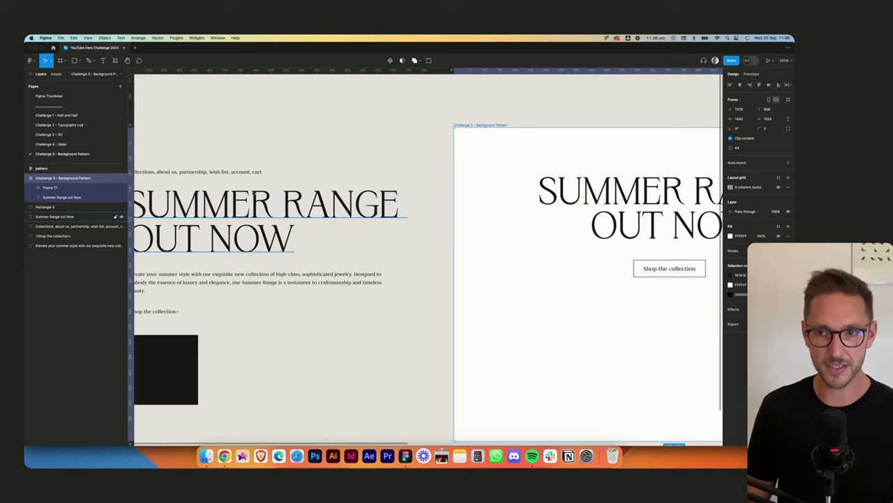
{"action": "scroll", "coordinate": [480, 162], "scroll_direction": "right", "scroll_amount": 2}
{"action": "scroll", "coordinate": [527, 120], "scroll_direction": "right", "scroll_amount": 2}
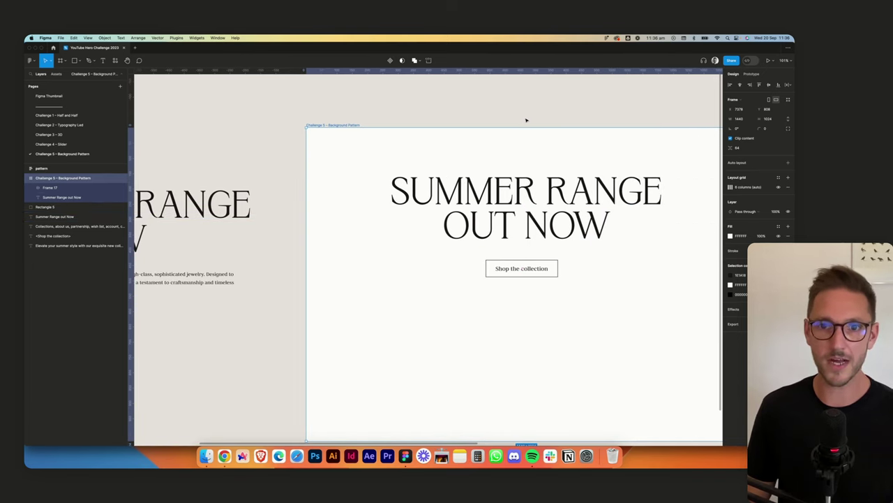
{"action": "left_click", "coordinate": [526, 120]}
{"action": "scroll", "coordinate": [526, 120], "scroll_direction": "right", "scroll_amount": 1}
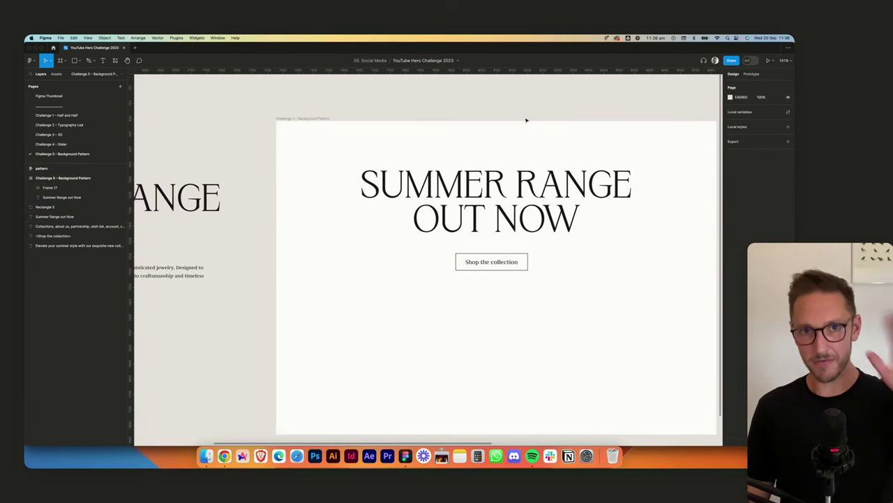
{"action": "scroll", "coordinate": [526, 120], "scroll_direction": "right", "scroll_amount": 2}
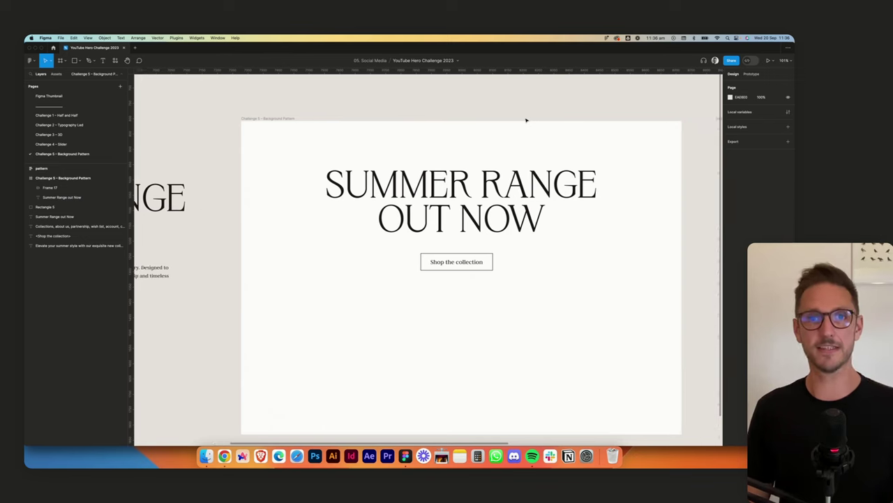
Change the hero frame's background fill to the light off-white F8F8F8
{"action": "left_click", "coordinate": [223, 120]}
{"action": "left_click", "coordinate": [223, 120]}
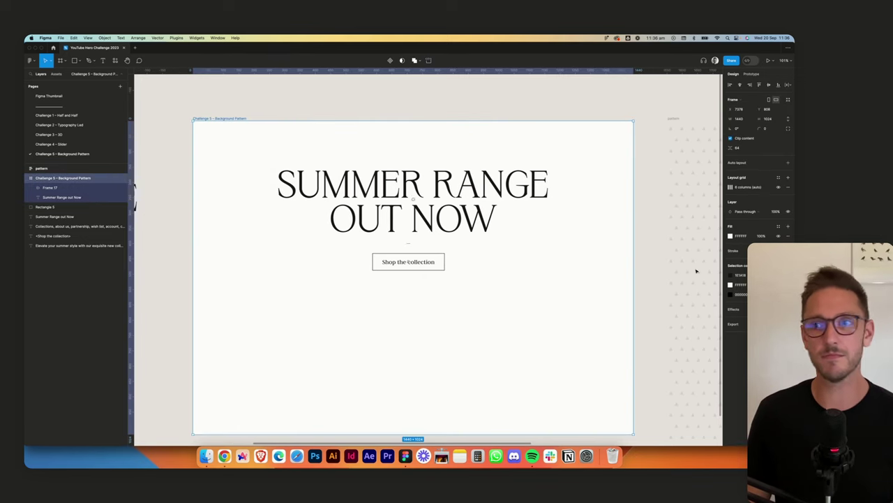
{"action": "left_click", "coordinate": [731, 236]}
{"action": "left_click", "coordinate": [651, 257]}
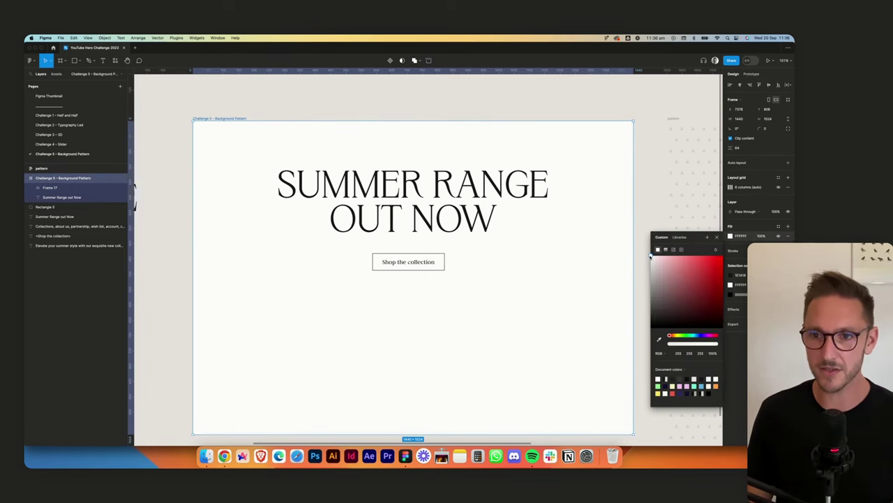
{"action": "left_click", "coordinate": [742, 238]}
{"action": "left_click", "coordinate": [435, 116]}
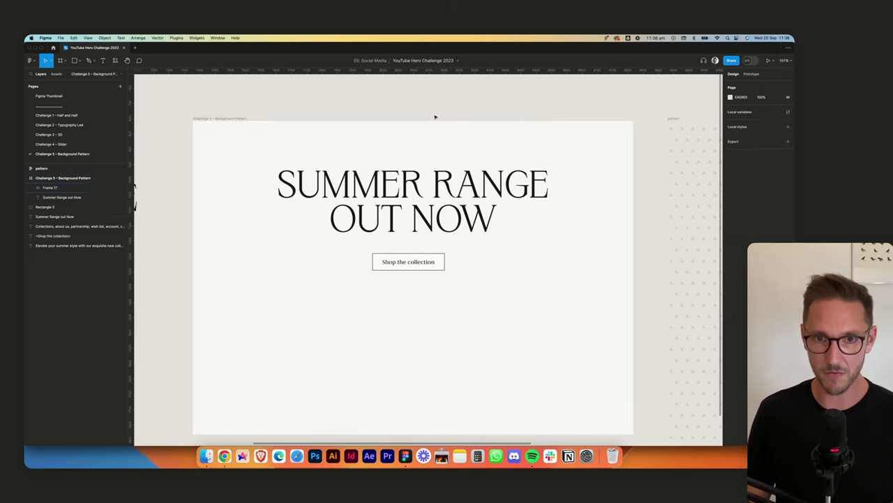
Set the "Shop the collection" button's fill to F8F8F8 to match the hero frame's background
{"action": "left_click", "coordinate": [431, 261]}
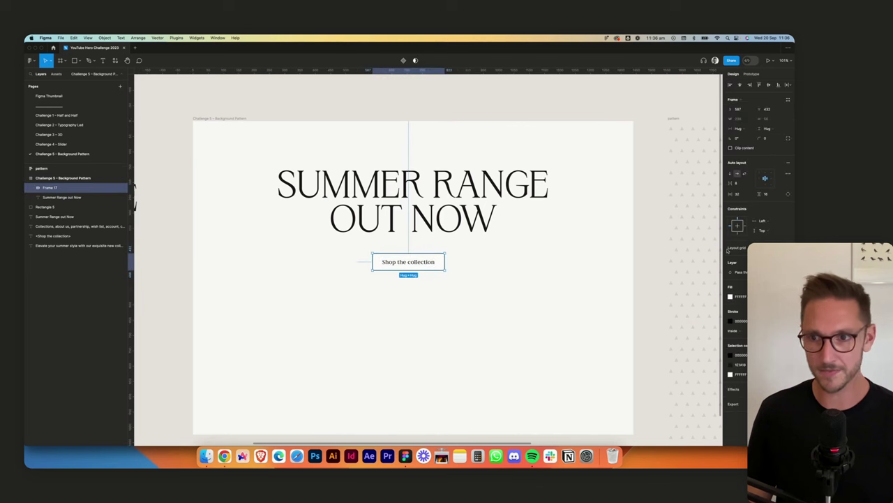
{"action": "left_click", "coordinate": [508, 98]}
{"action": "scroll", "coordinate": [515, 94], "scroll_direction": "left", "scroll_amount": 2}
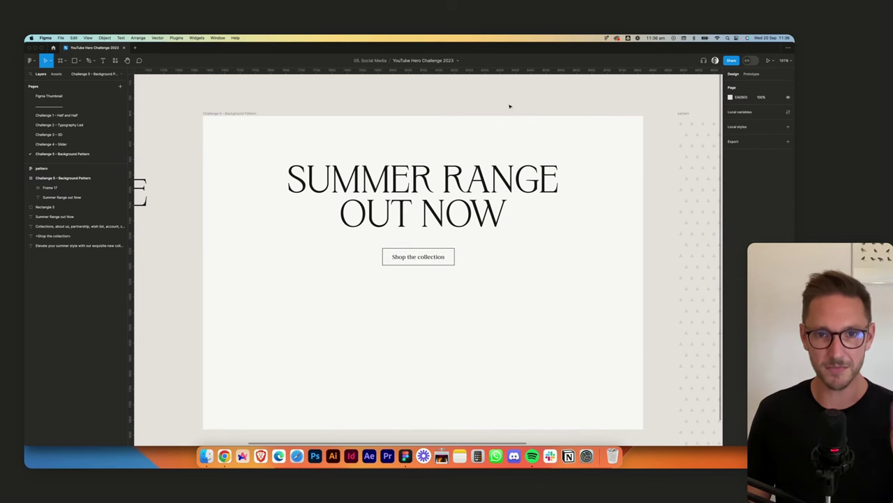
Examine the headline's lettering up close and its look against the hero frame's background
{"action": "left_click", "coordinate": [537, 206]}
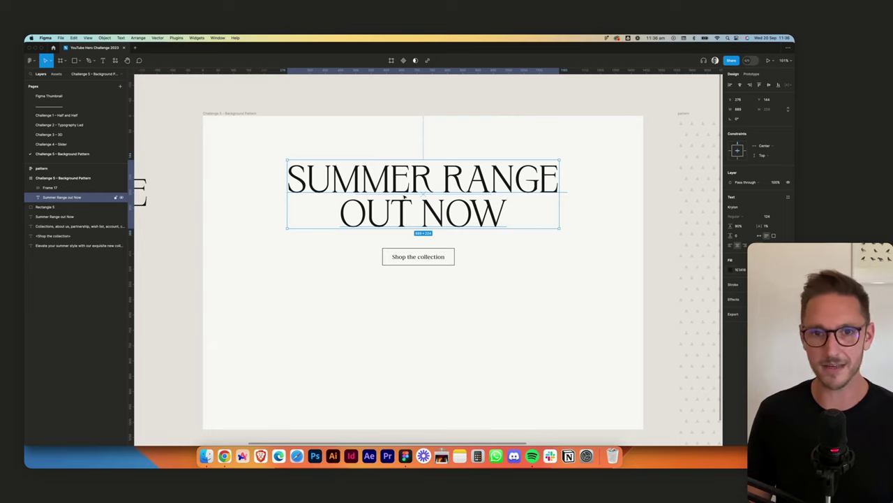
{"action": "scroll", "coordinate": [404, 197], "scroll_direction": "up", "scroll_amount": 10}
{"action": "scroll", "coordinate": [397, 258], "scroll_direction": "up", "scroll_amount": 4}
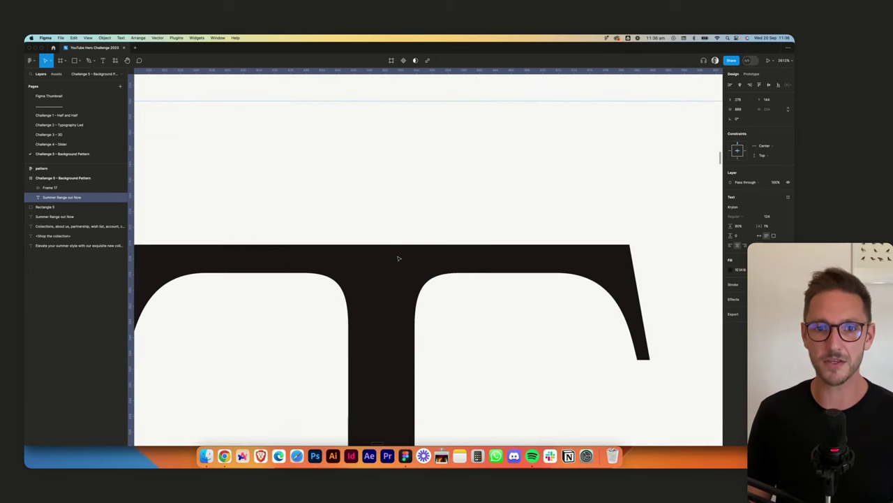
{"action": "scroll", "coordinate": [398, 258], "scroll_direction": "down", "scroll_amount": 8}
{"action": "scroll", "coordinate": [458, 246], "scroll_direction": "down", "scroll_amount": 8}
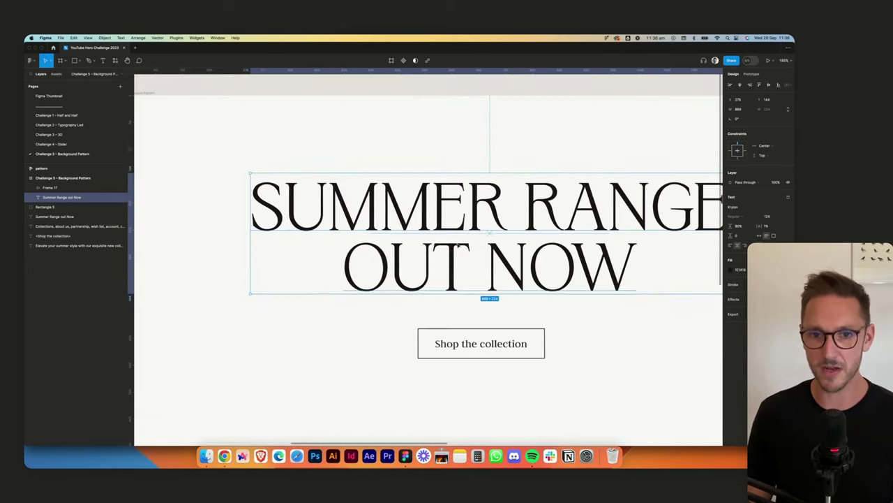
{"action": "scroll", "coordinate": [458, 246], "scroll_direction": "down", "scroll_amount": 3}
{"action": "left_click", "coordinate": [499, 148]}
{"action": "scroll", "coordinate": [499, 149], "scroll_direction": "down", "scroll_amount": 2}
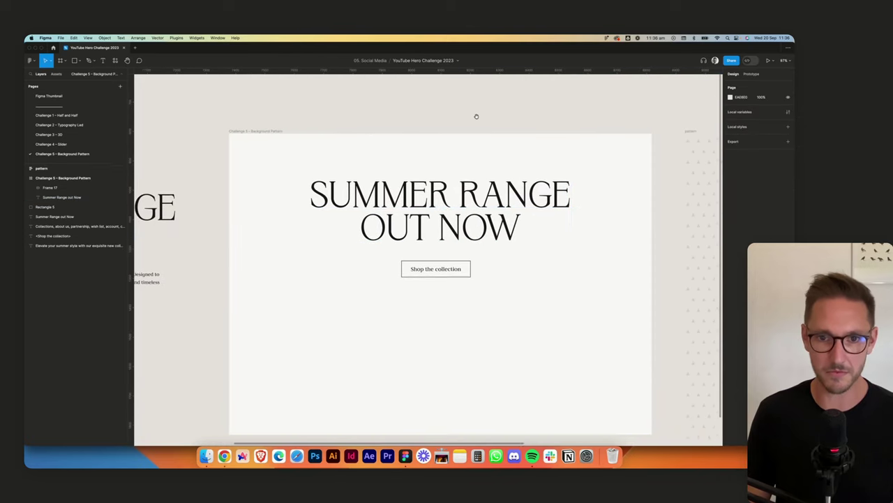
Move the "Shop the collection" button closer to the headline and centre it beneath it
{"action": "left_click_drag", "start_coordinate": [420, 263], "coordinate": [436, 258]}
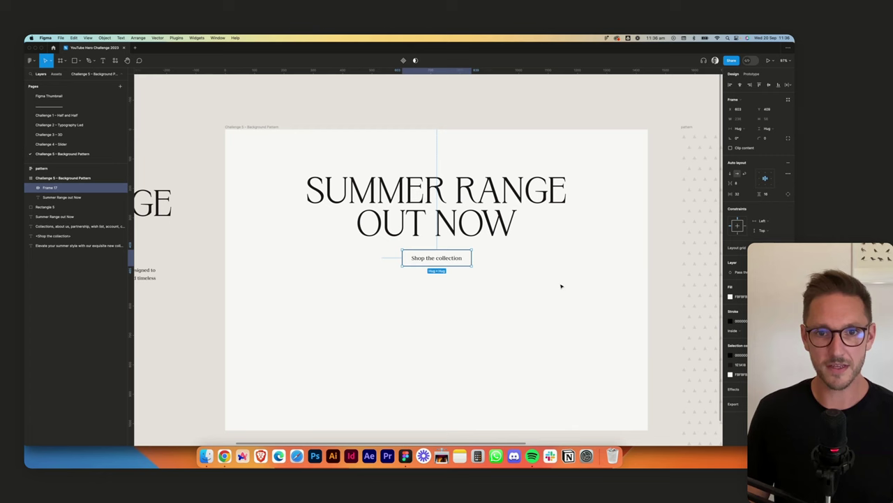
{"action": "left_click", "coordinate": [558, 284]}
{"action": "scroll", "coordinate": [559, 272], "scroll_direction": "down", "scroll_amount": 2}
{"action": "scroll", "coordinate": [561, 265], "scroll_direction": "down", "scroll_amount": 3}
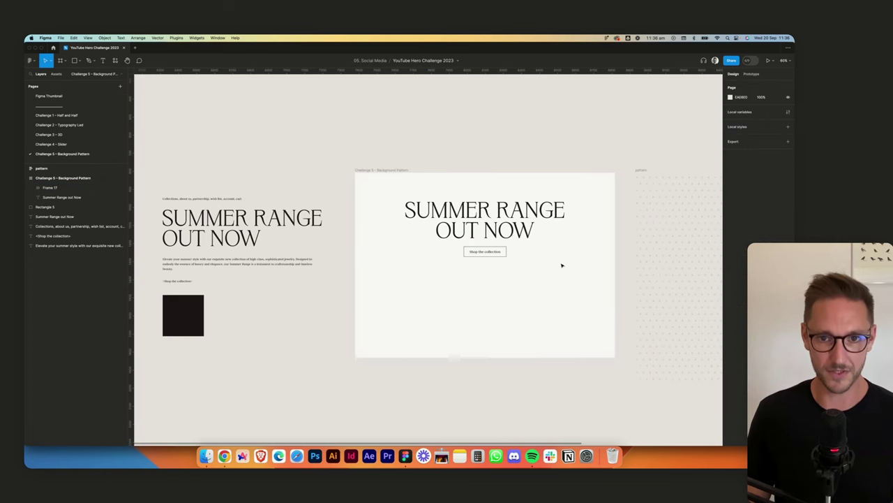
{"action": "left_click", "coordinate": [212, 265]}
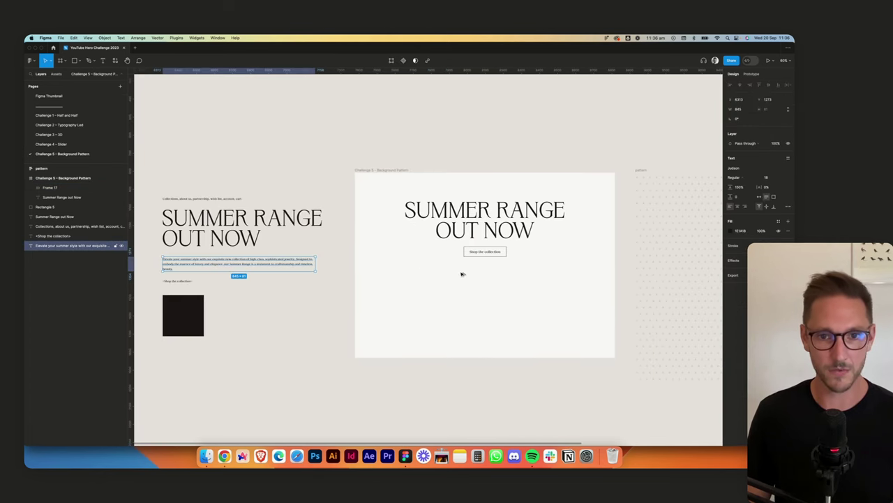
{"action": "mouse_move", "coordinate": [461, 274]}
{"action": "left_mouse_down"}
{"action": "mouse_move", "coordinate": [476, 281]}
{"action": "mouse_move", "coordinate": [463, 280]}
{"action": "left_mouse_up"}
{"action": "scroll", "coordinate": [541, 173], "scroll_direction": "up", "scroll_amount": 2}
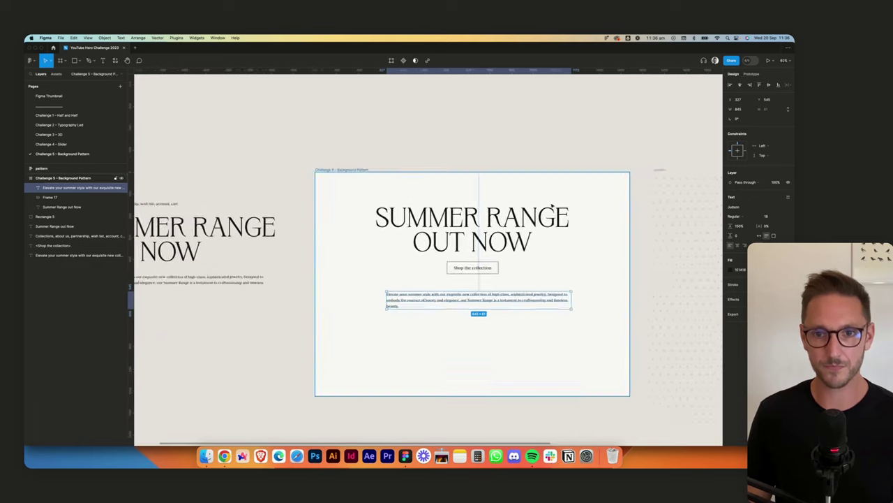
{"action": "scroll", "coordinate": [551, 207], "scroll_direction": "up", "scroll_amount": 3}
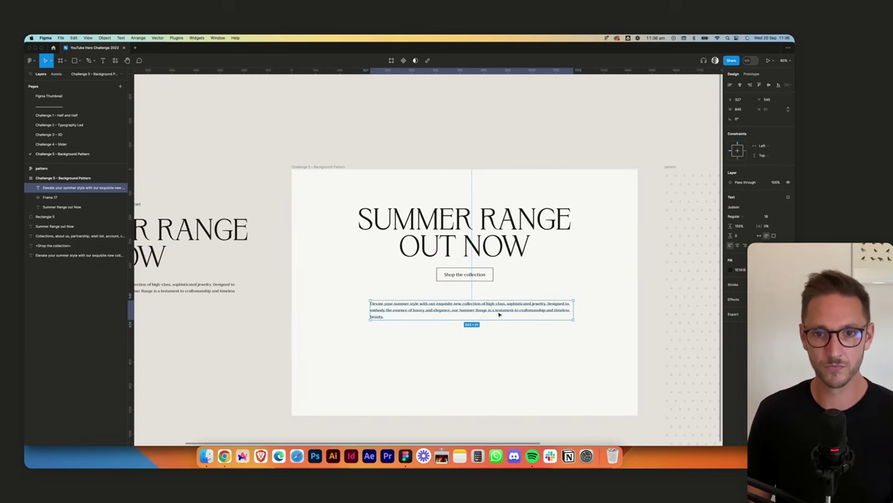
{"action": "key", "text": "Delete"}
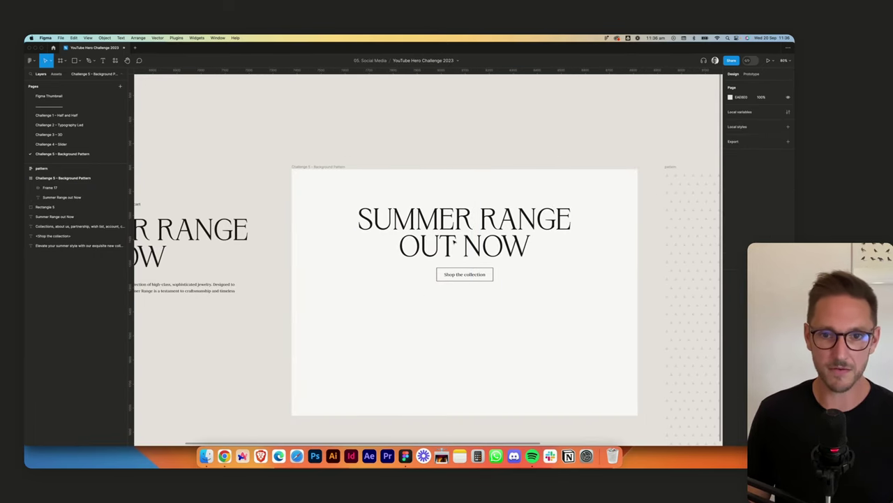
Place a copy of the headline below the button in the hero frame and change its text to "Jewel"
{"action": "left_click", "coordinate": [454, 243]}
{"action": "left_click_drag", "start_coordinate": [474, 224], "coordinate": [466, 333]}
{"action": "double_click", "coordinate": [467, 333]}
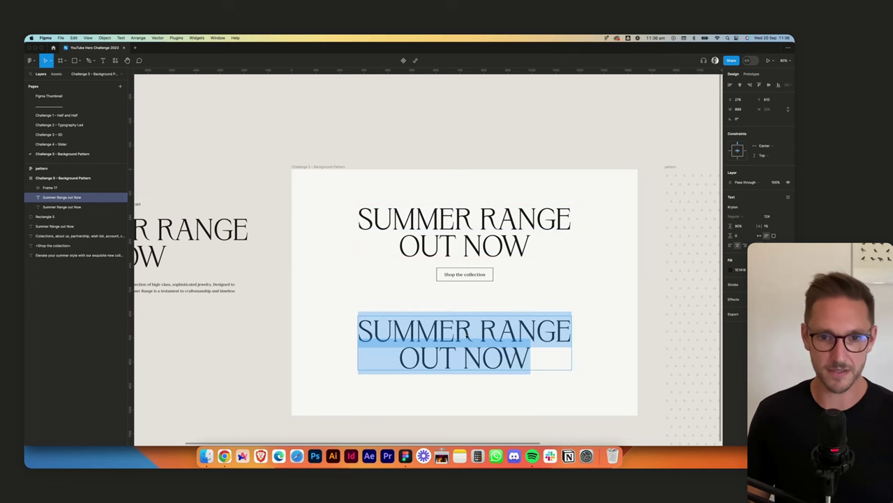
{"action": "key", "text": "BackSpace"}
{"action": "type", "text": "Jewel"}
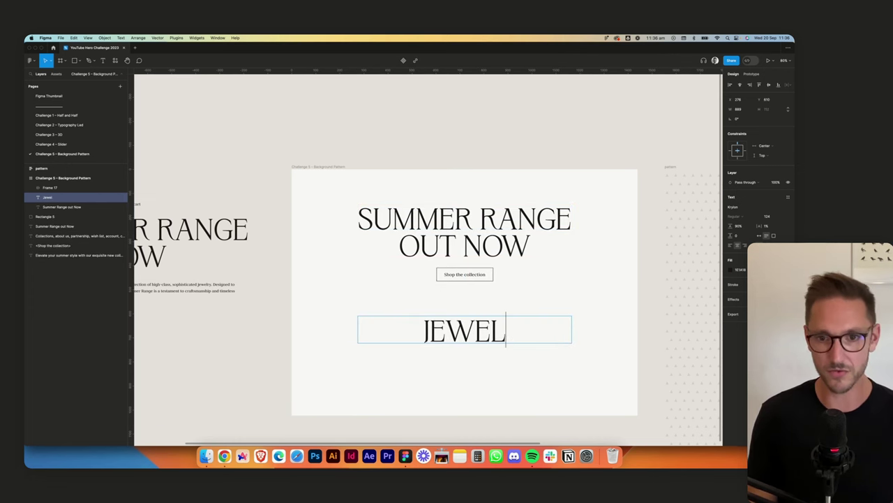
Set the "Jewel" text's font size to 32 and letter spacing to 51%, and make its box auto width
{"action": "left_click", "coordinate": [767, 216]}
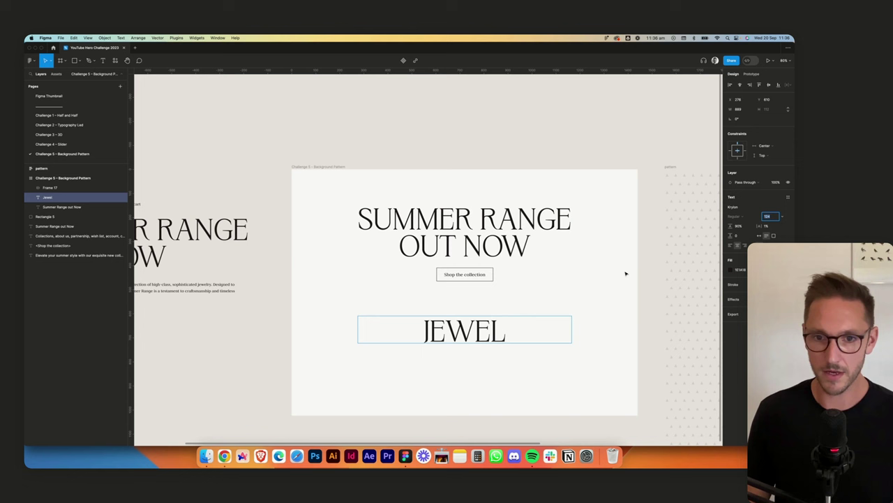
{"action": "key", "text": "Escape"}
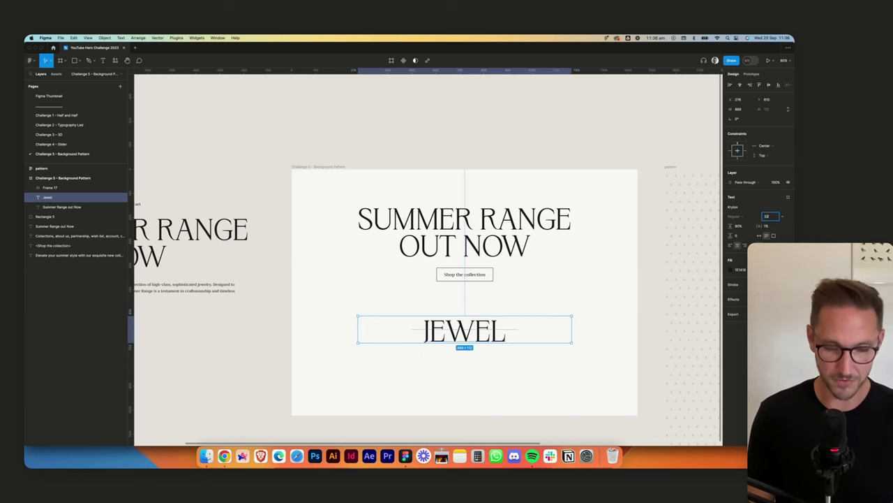
{"action": "type", "text": "32"}
{"action": "key", "text": "Tab"}
{"action": "key", "text": "Tab"}
{"action": "type", "text": "40"}
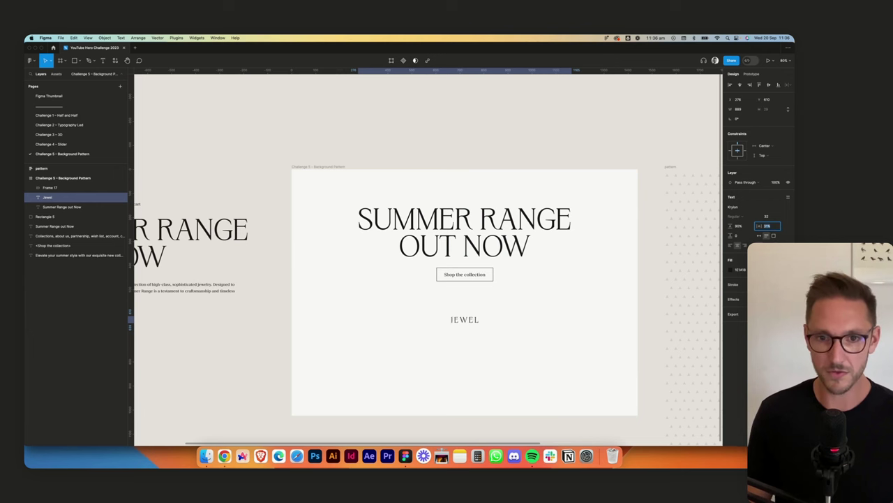
{"action": "key", "text": "Return"}
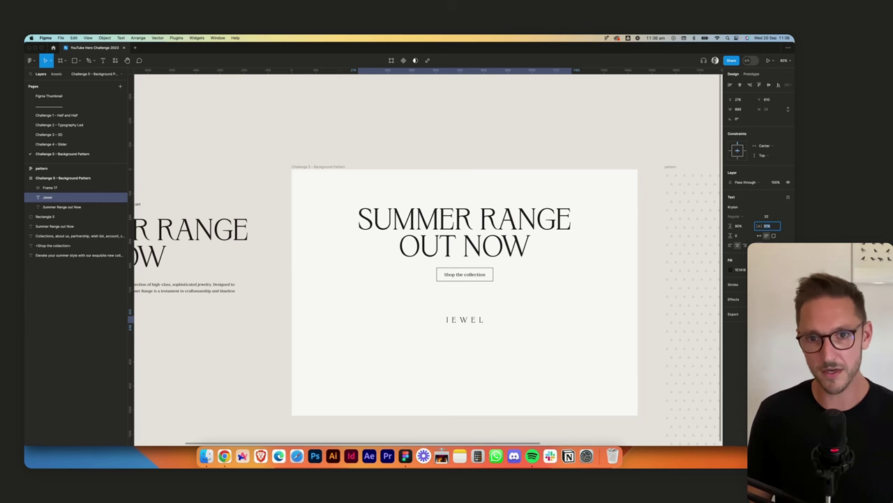
{"action": "left_click", "coordinate": [759, 236]}
{"action": "left_click", "coordinate": [456, 335]}
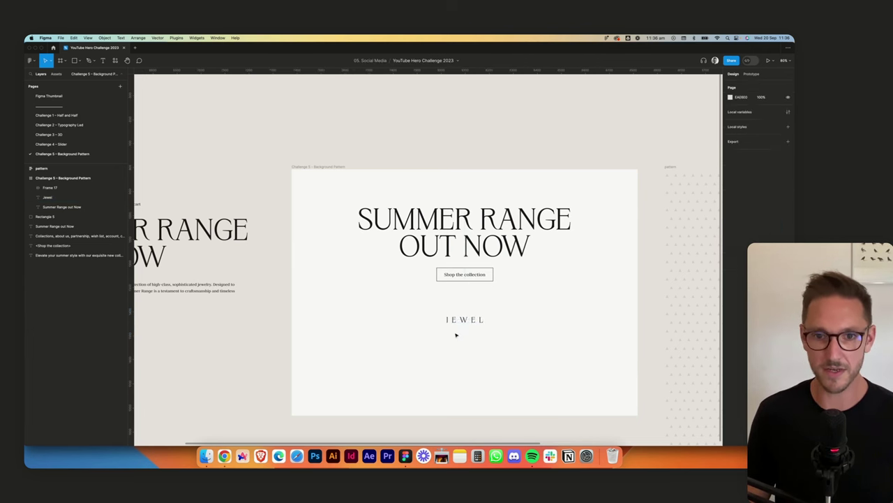
Move the "Jewel" logo text above the headline near the hero frame's upper edge and centre it horizontally
{"action": "left_click_drag", "start_coordinate": [468, 321], "coordinate": [469, 190]}
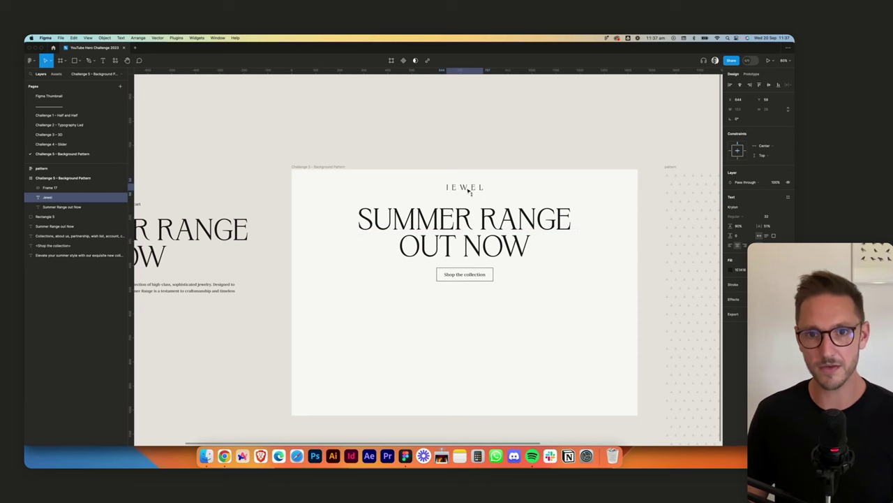
{"action": "left_click_drag", "start_coordinate": [458, 310], "coordinate": [483, 250]}
{"action": "left_click", "coordinate": [514, 187]}
{"action": "scroll", "coordinate": [513, 186], "scroll_direction": "up", "scroll_amount": 3}
{"action": "left_click", "coordinate": [464, 189]}
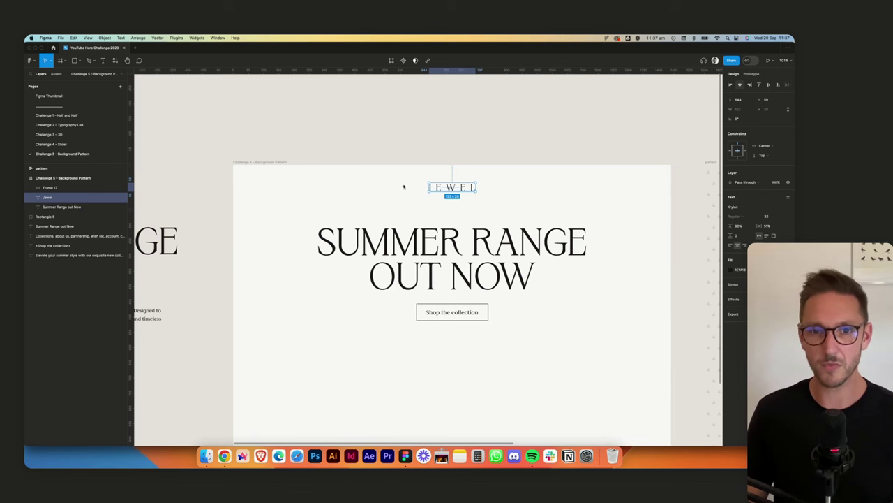
{"action": "left_click", "coordinate": [518, 188]}
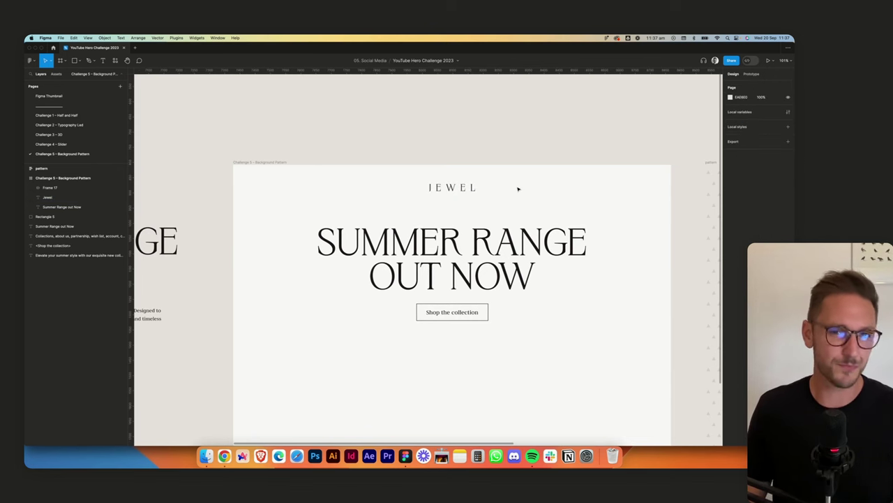
Copy the navigation text line into the hero frame below the button and place a duplicate of it underneath
{"action": "scroll", "coordinate": [515, 199], "scroll_direction": "left", "scroll_amount": 5}
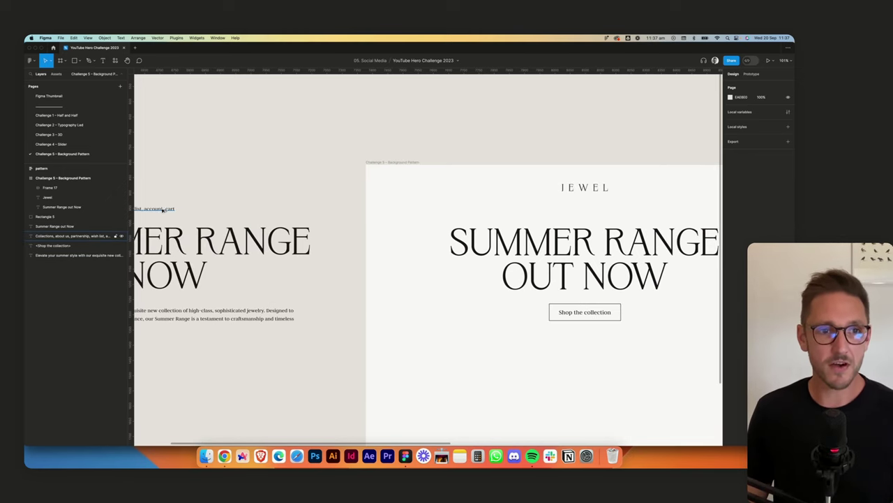
{"action": "left_click_drag", "start_coordinate": [164, 209], "coordinate": [568, 344]}
{"action": "scroll", "coordinate": [632, 366], "scroll_direction": "right", "scroll_amount": 4}
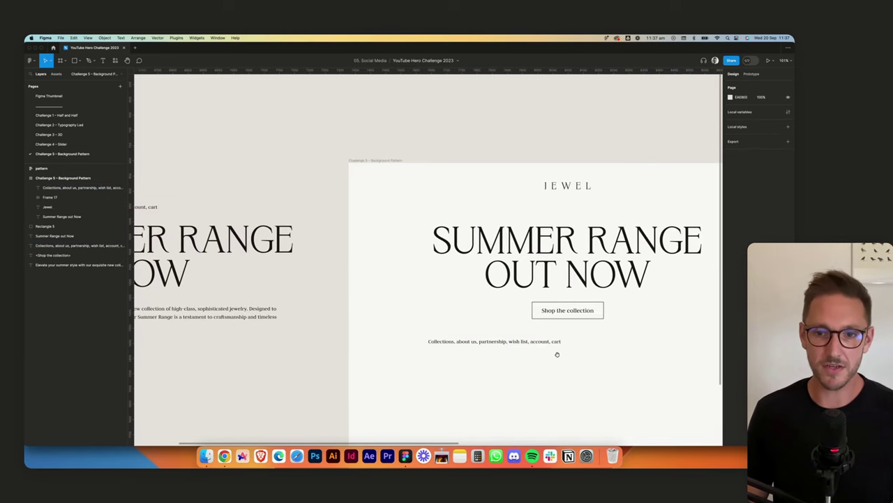
{"action": "key", "text": "super+d"}
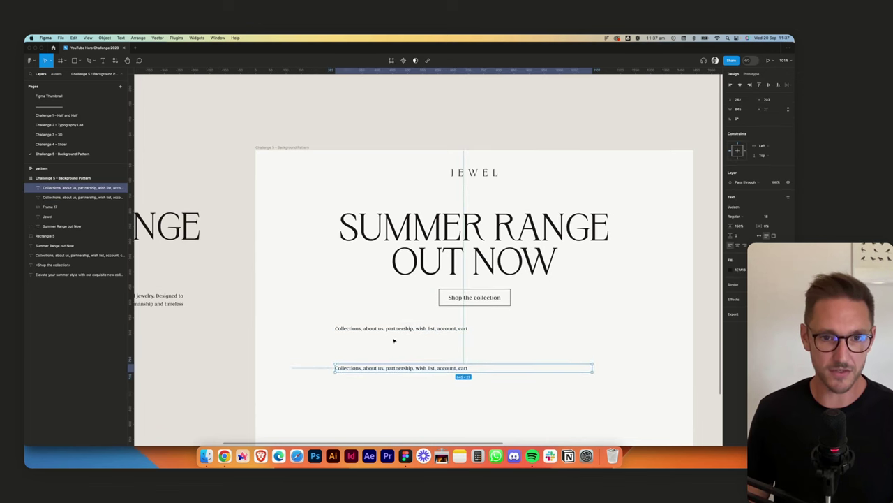
Shorten the upper navigation text copy to "Collections", make its box auto width and centre-align the text
{"action": "double_click", "coordinate": [362, 328]}
{"action": "left_click", "coordinate": [362, 329]}
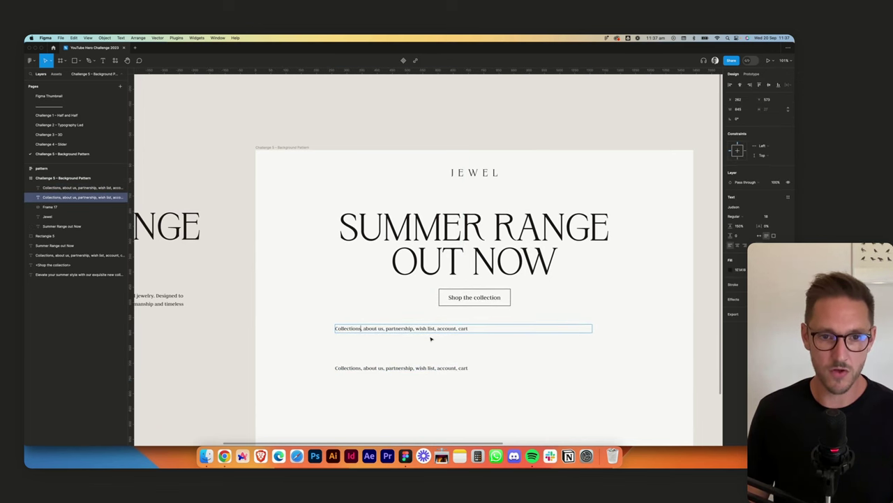
{"action": "key", "text": "super+shift+Right"}
{"action": "key", "text": "BackSpace"}
{"action": "key", "text": "Escape"}
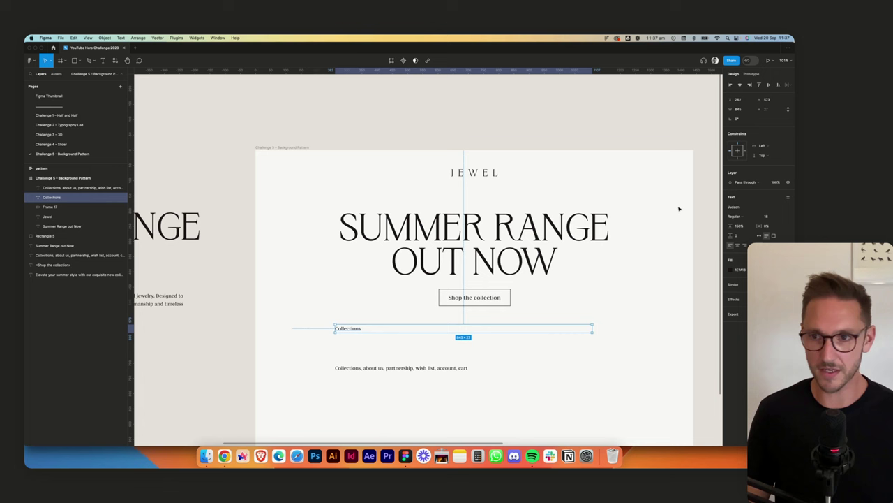
{"action": "left_click", "coordinate": [760, 236]}
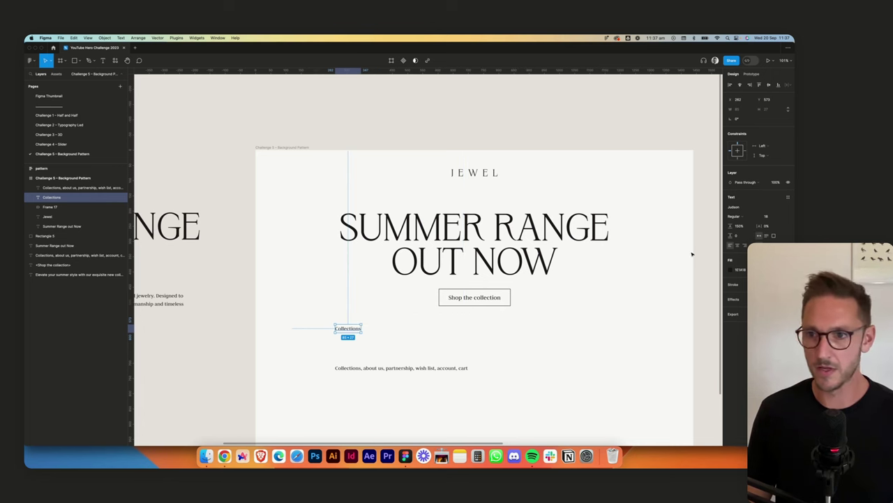
{"action": "left_click", "coordinate": [739, 246]}
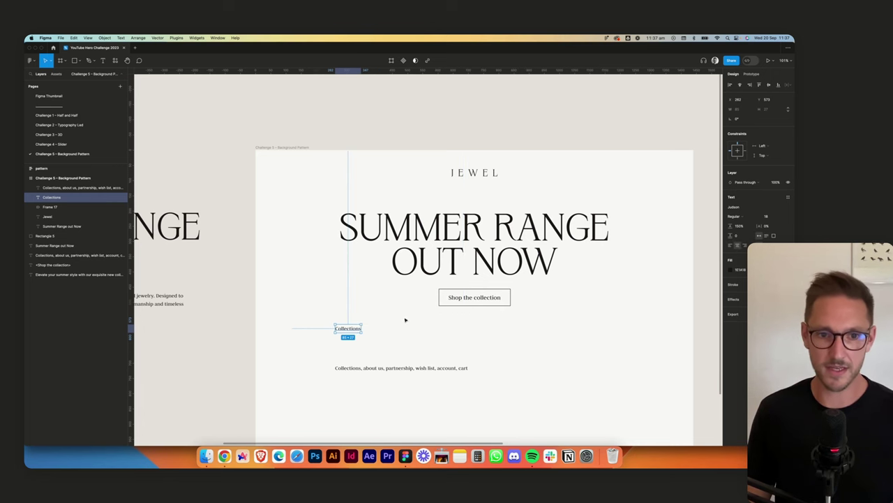
Move "Collections" to the left of the JEWEL logo, repeat it to make three in a row, and combine them in an auto layout
{"action": "left_click_drag", "start_coordinate": [351, 328], "coordinate": [335, 175]}
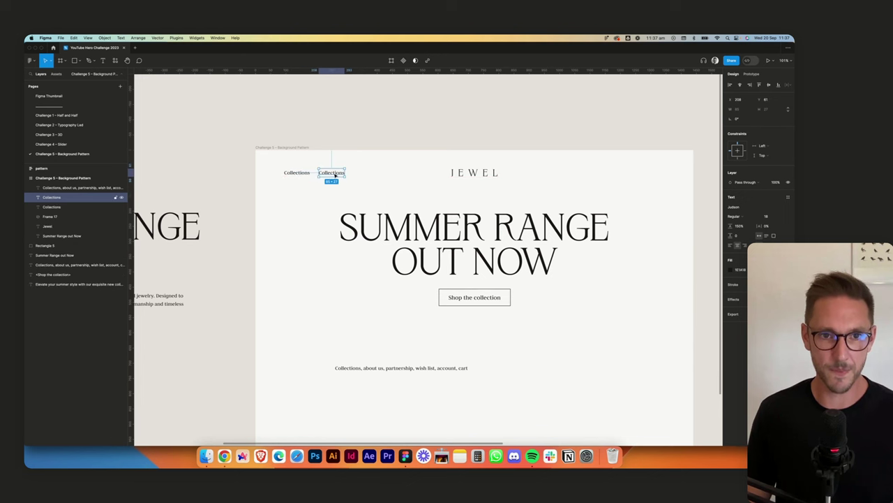
{"action": "key", "text": "super+d"}
{"action": "left_click_drag", "start_coordinate": [384, 184], "coordinate": [307, 172]}
{"action": "key", "text": "shift+a"}
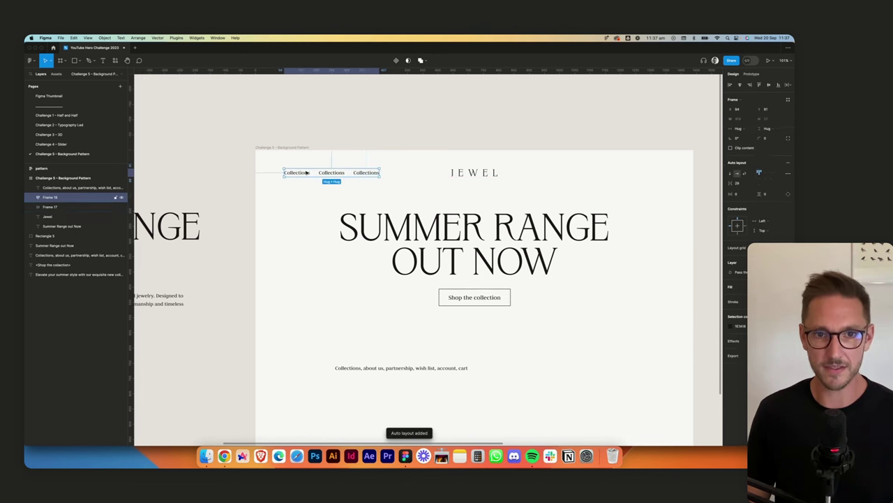
Set the spacing between the three "Collections" links in the auto layout row to 48
{"action": "left_click", "coordinate": [738, 183]}
{"action": "type", "text": "30"}
{"action": "key", "text": "Tab"}
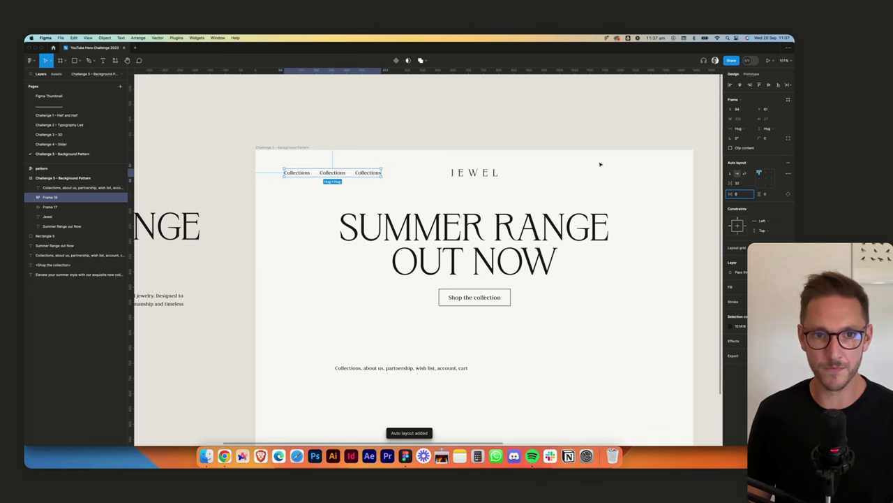
{"action": "left_click", "coordinate": [737, 182]}
{"action": "type", "text": "40"}
{"action": "key", "text": "Return"}
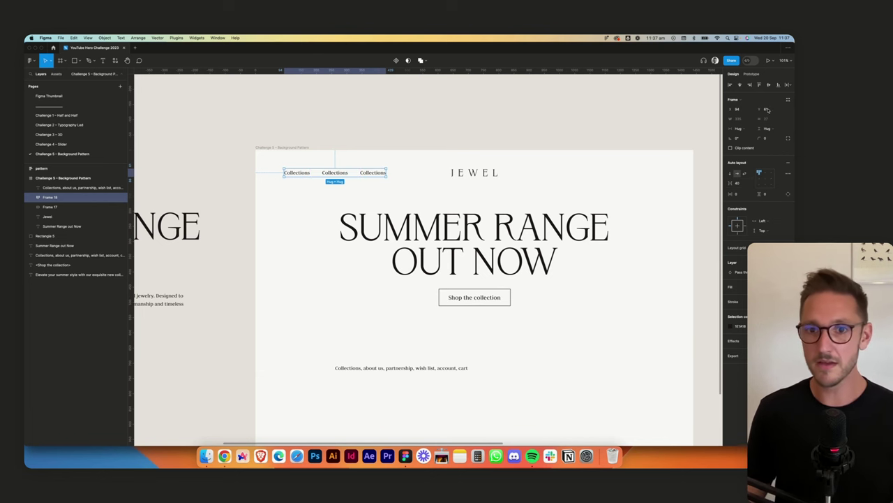
{"action": "left_click", "coordinate": [743, 184]}
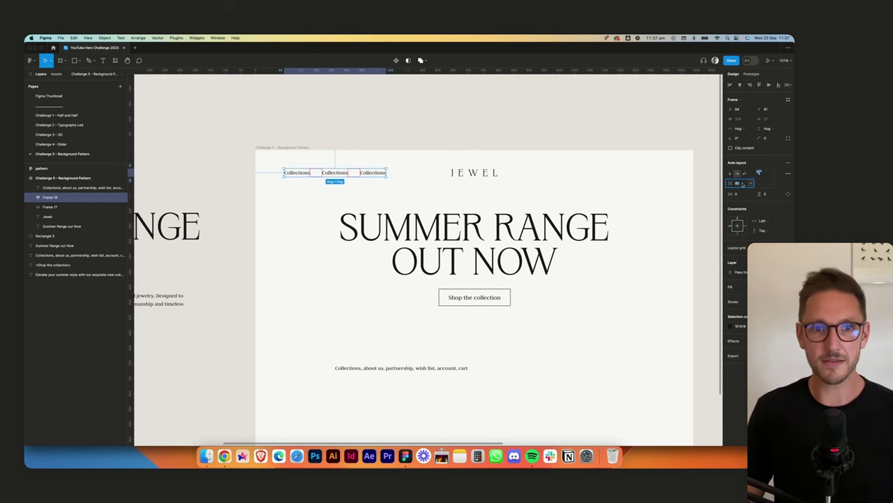
{"action": "key", "text": "shift+Up"}
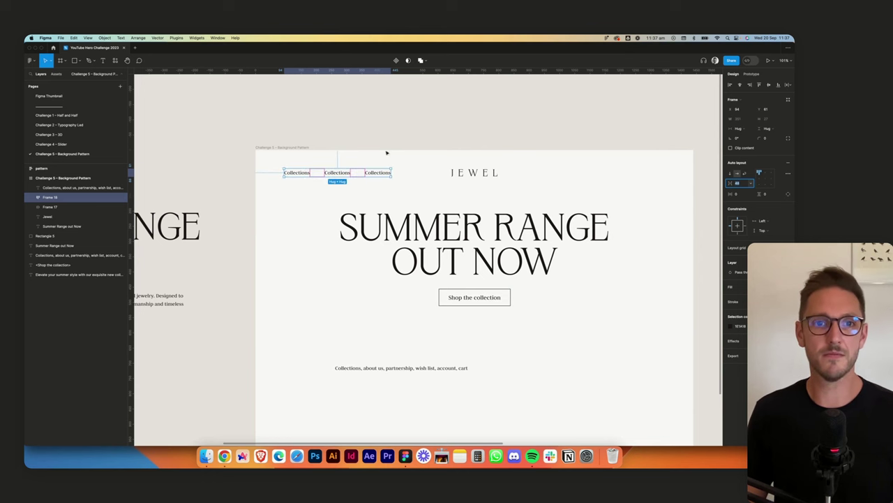
Show the layout grid, snap the link row to the first column's left edge and align its vertical centre with the JEWEL logo
{"action": "left_click", "coordinate": [408, 138]}
{"action": "key", "text": "ctrl+g"}
{"action": "left_click", "coordinate": [327, 174]}
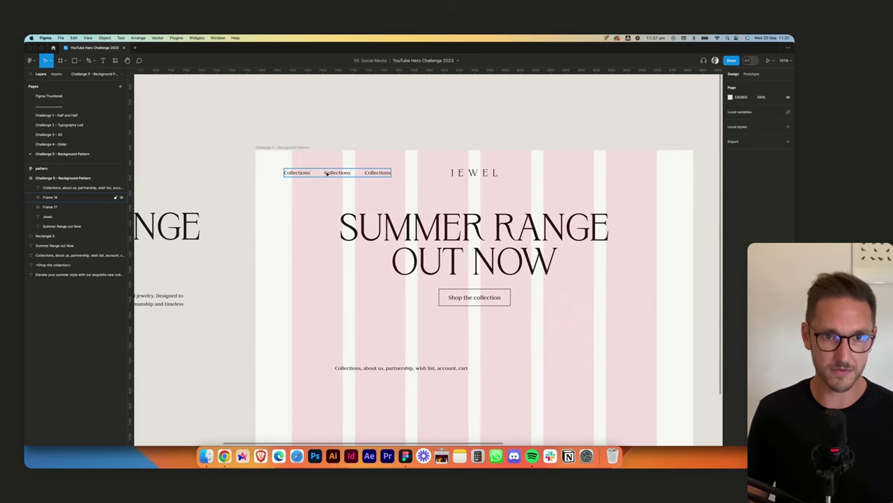
{"action": "left_click_drag", "start_coordinate": [337, 174], "coordinate": [345, 174]}
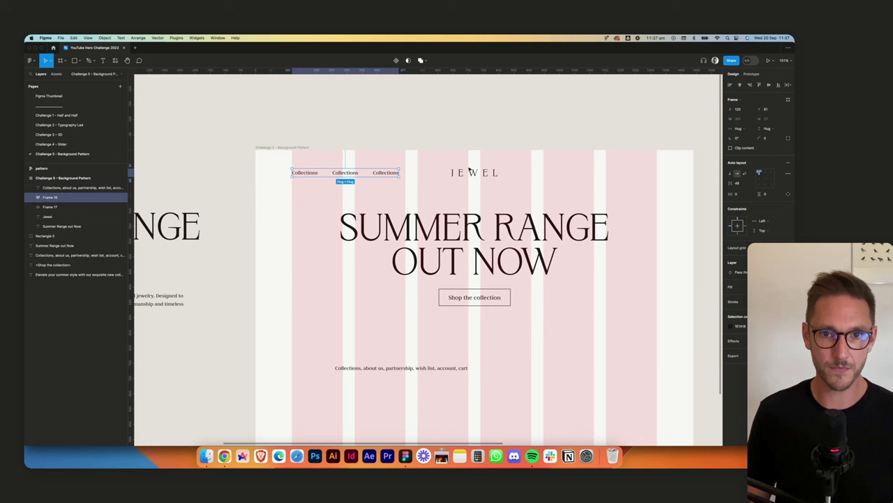
{"action": "left_click", "coordinate": [475, 173], "text": "shift"}
{"action": "left_click", "coordinate": [769, 85]}
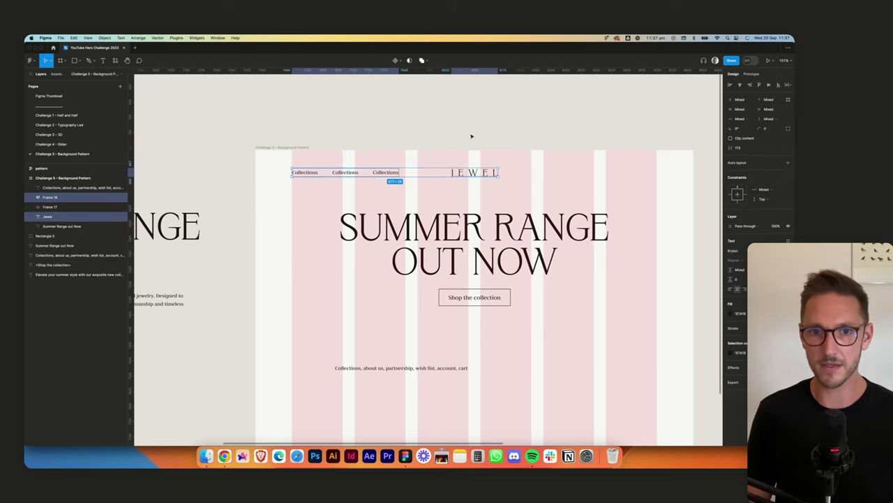
{"action": "left_click", "coordinate": [471, 135]}
Change the second link's text to "About Us" and the third link's text to "Partnership"
{"action": "double_click", "coordinate": [345, 174]}
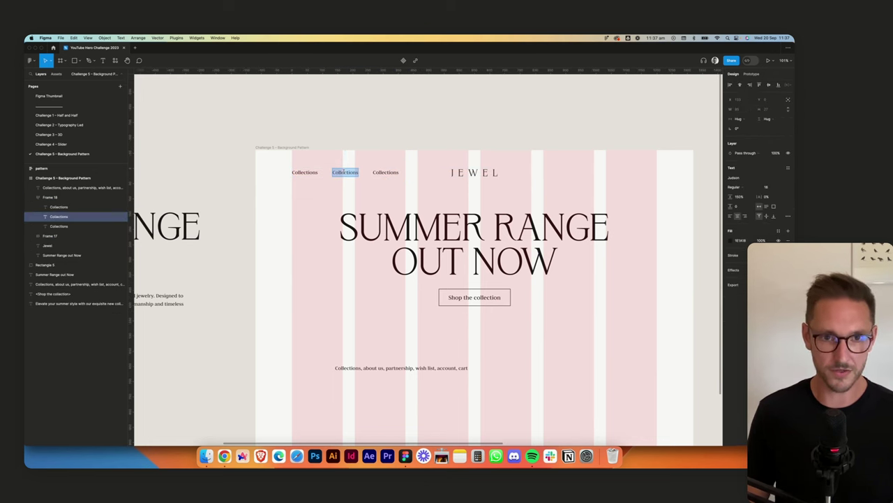
{"action": "type", "text": "About Us"}
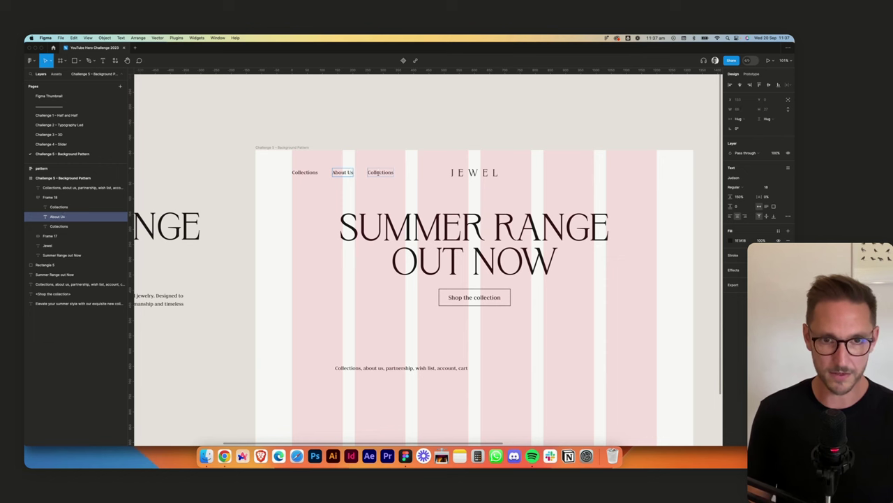
{"action": "double_click", "coordinate": [379, 173]}
{"action": "type", "text": "Par"}
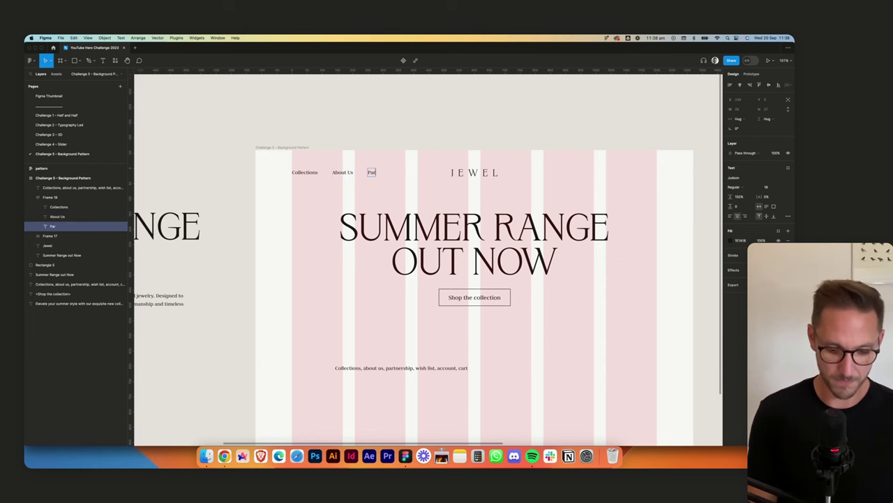
{"action": "type", "text": "tnershi"}
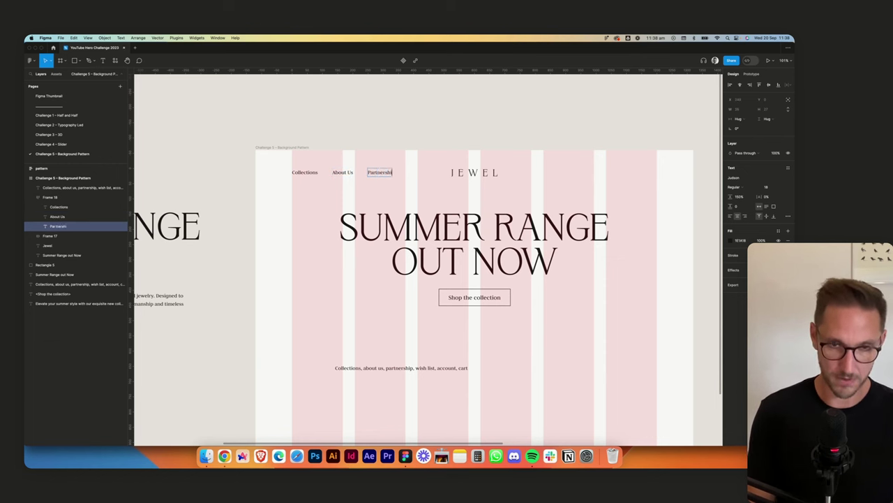
{"action": "type", "text": "p"}
{"action": "key", "text": "Escape"}
{"action": "key", "text": "Escape"}
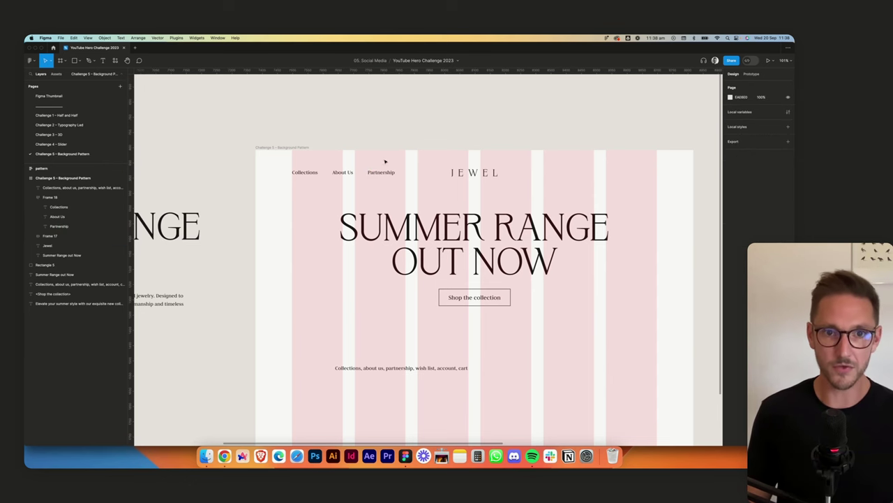
Copy the link row to the right of the JEWEL logo and change its links to "Wish List", "My Account" and "Cart (0)"
{"action": "scroll", "coordinate": [293, 168], "scroll_direction": "right", "scroll_amount": 3}
{"action": "left_click_drag", "start_coordinate": [274, 169], "coordinate": [537, 170]}
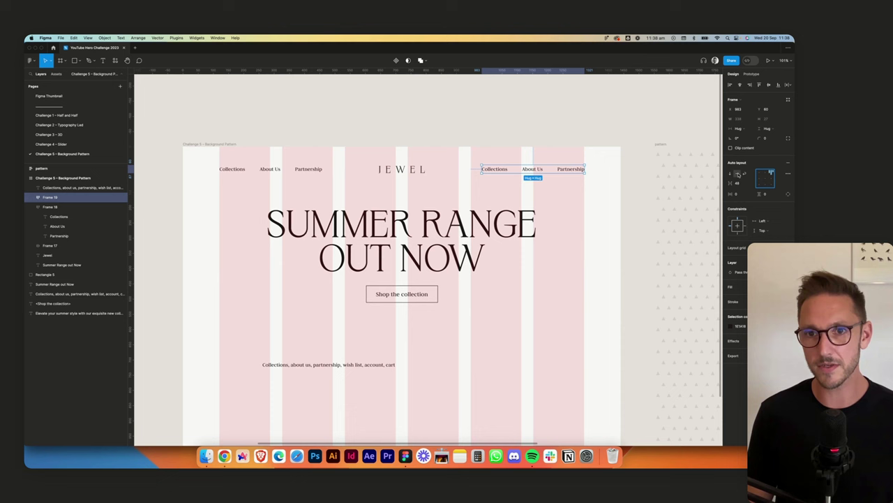
{"action": "double_click", "coordinate": [499, 170]}
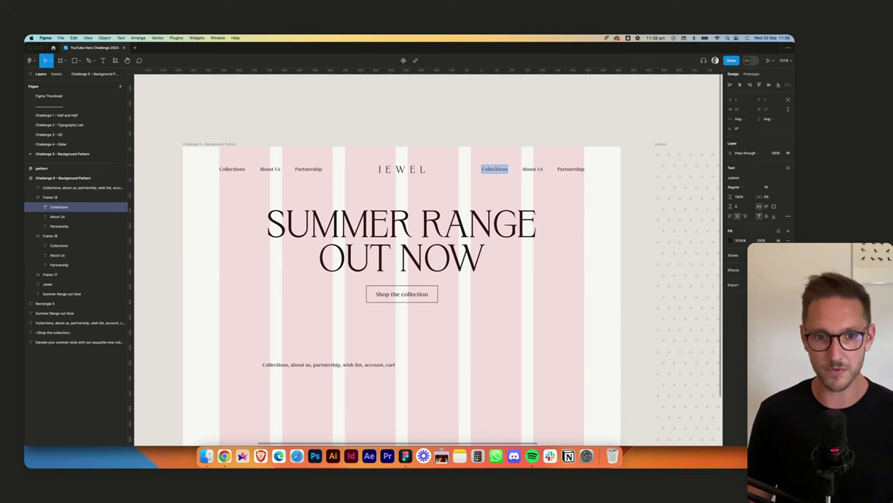
{"action": "type", "text": "Wish List"}
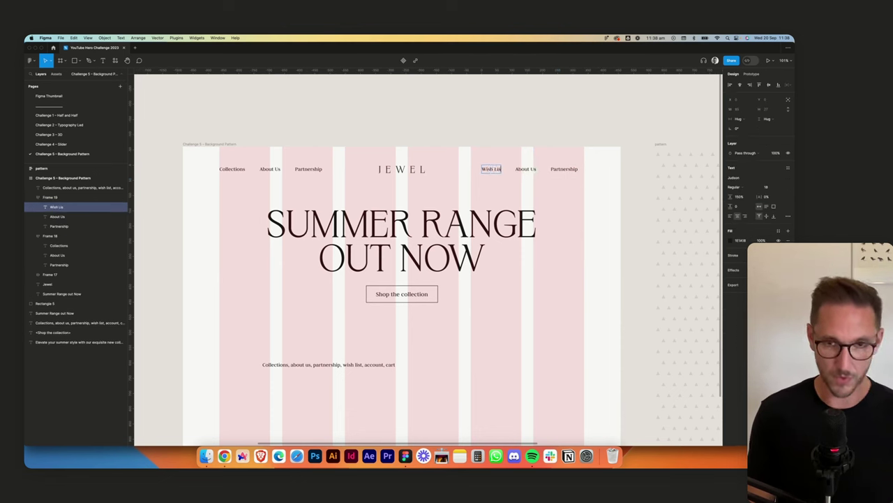
{"action": "double_click", "coordinate": [533, 169]}
{"action": "type", "text": "My Acco"}
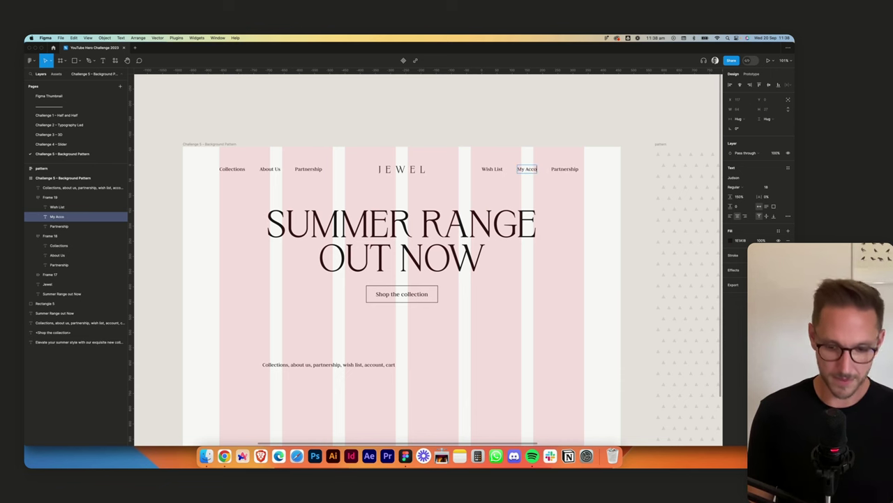
{"action": "type", "text": "unt"}
{"action": "double_click", "coordinate": [576, 169]}
{"action": "type", "text": "Cart ("}
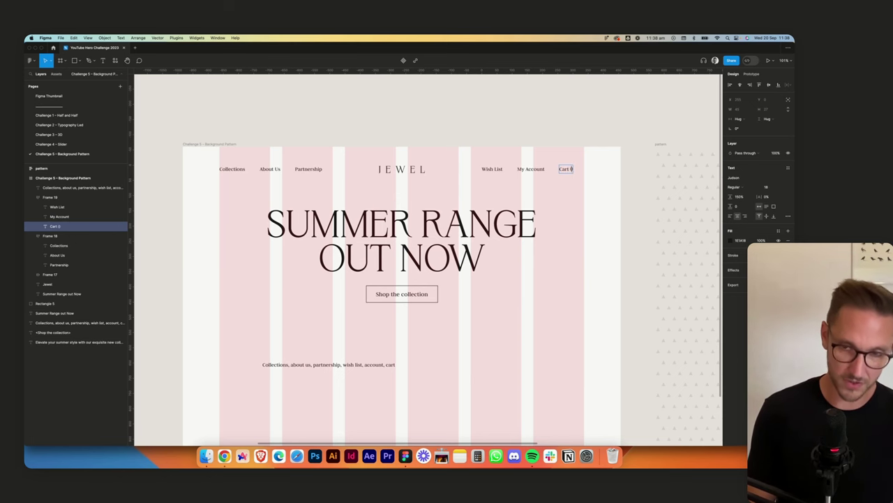
{"action": "type", "text": "0)"}
{"action": "left_click", "coordinate": [580, 165]}
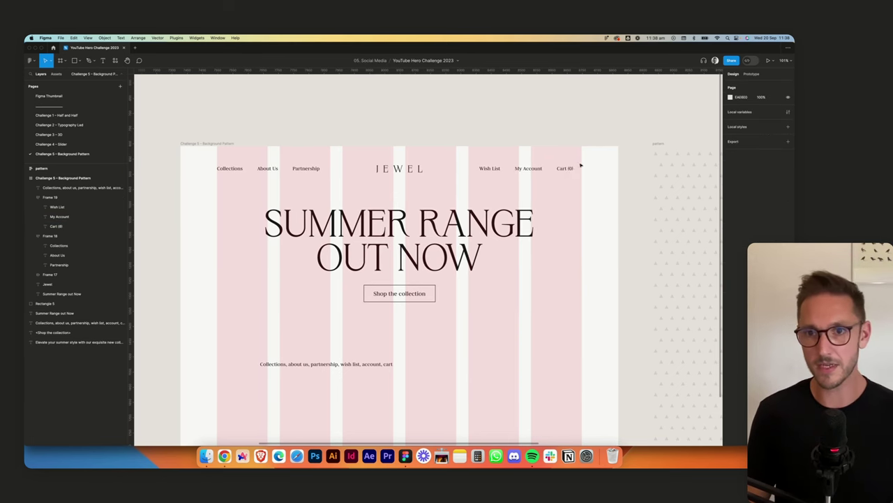
Centre the items vertically within both link rows and move the Wish List row to end at the last grid column's right edge
{"action": "left_click", "coordinate": [533, 169]}
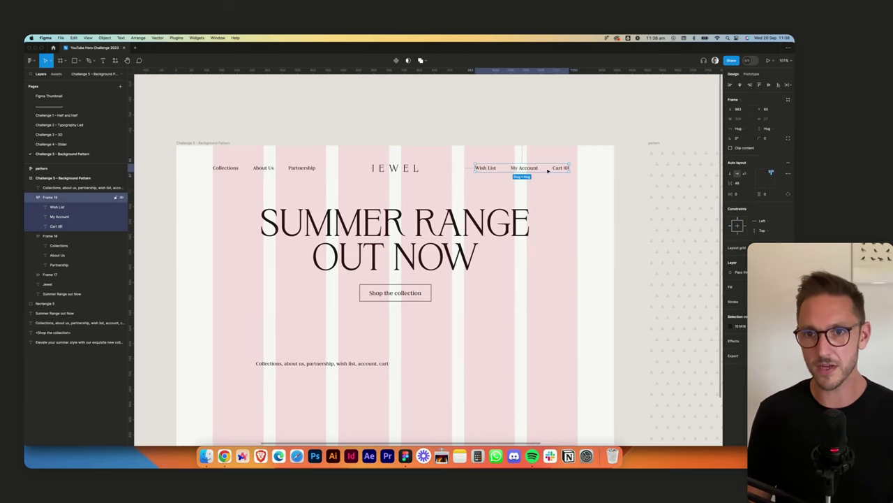
{"action": "left_click", "coordinate": [263, 167]}
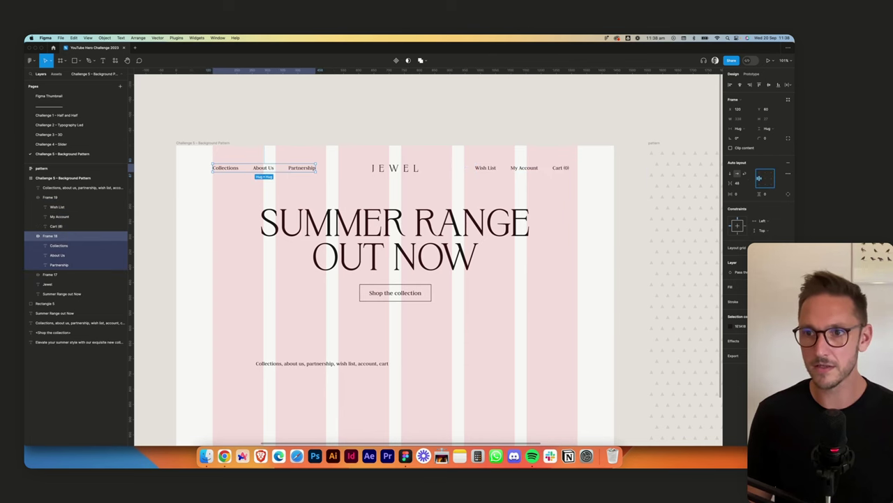
{"action": "left_click", "coordinate": [560, 170]}
{"action": "key", "text": "shift+Right"}
{"action": "key", "text": "shift+Right"}
{"action": "key", "text": "shift+Right"}
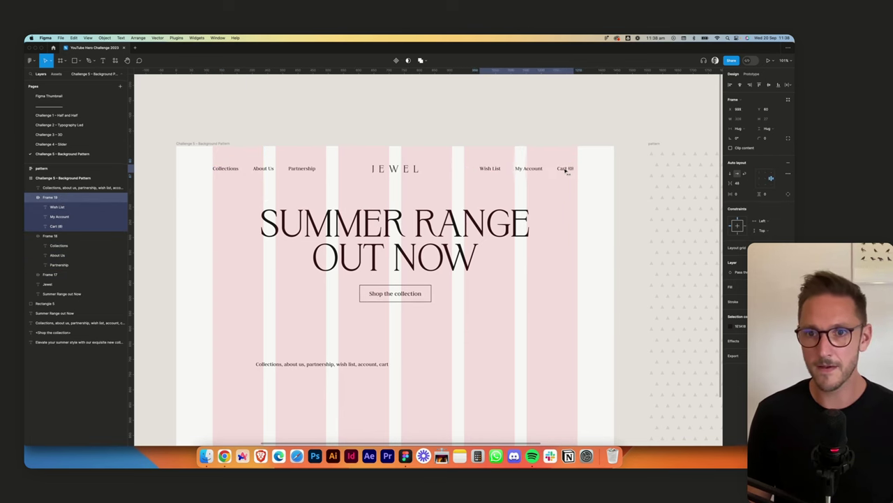
{"action": "left_click", "coordinate": [583, 145]}
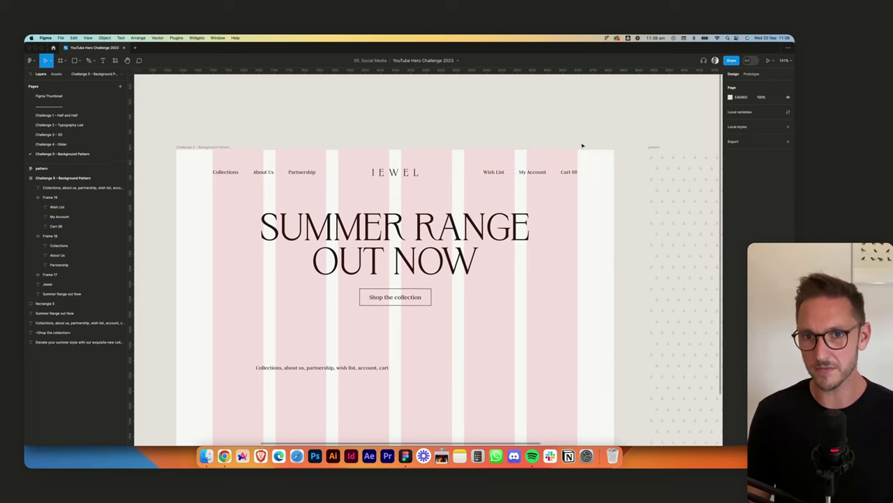
Hide the layout grid and delete the leftover navigation text line below the button in the hero frame
{"action": "scroll", "coordinate": [582, 147], "scroll_direction": "down", "scroll_amount": 1}
{"action": "key", "text": "shift+g"}
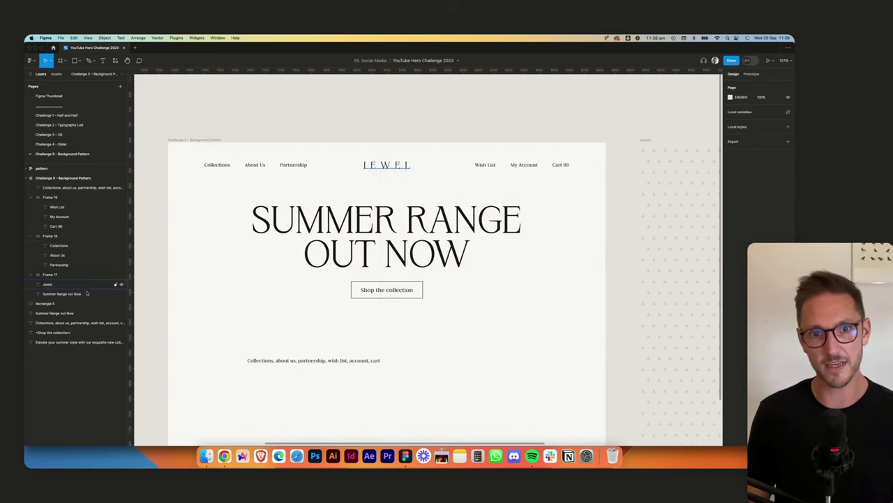
{"action": "scroll", "coordinate": [439, 127], "scroll_direction": "down", "scroll_amount": 1}
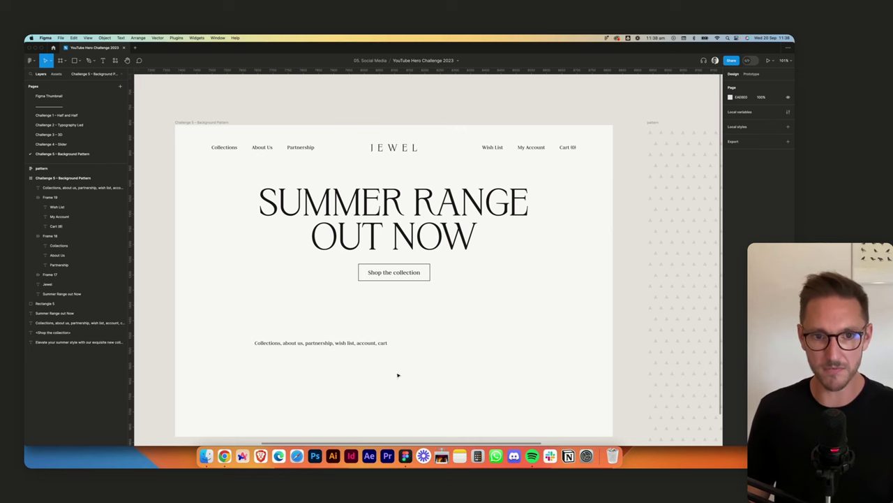
{"action": "left_click", "coordinate": [363, 344]}
{"action": "key", "text": "Delete"}
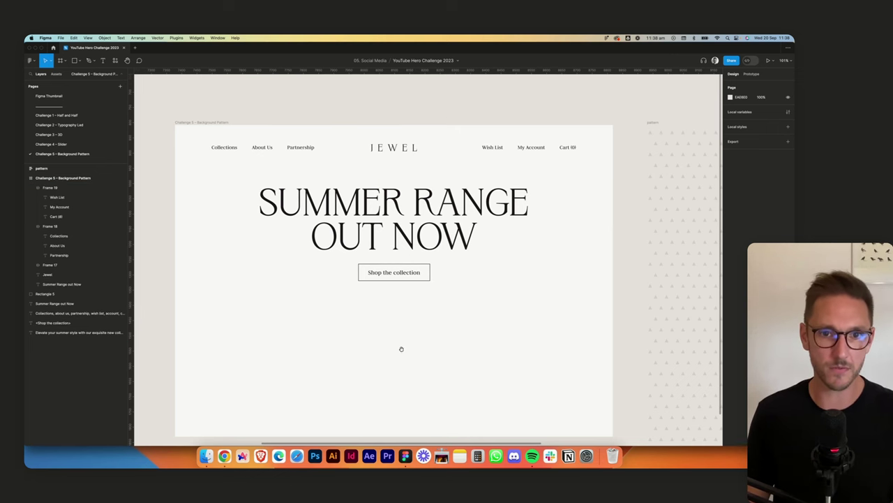
{"action": "scroll", "coordinate": [401, 348], "scroll_direction": "down", "scroll_amount": 1}
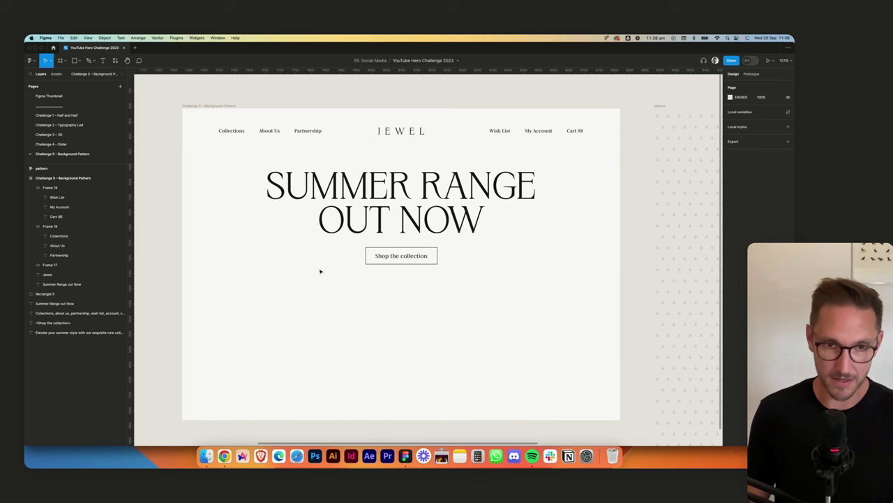
Draw a rectangle about 706 by 458 px in the hero frame's lower-left area, starting at its left edge
{"action": "left_click", "coordinate": [81, 60]}
{"action": "left_click", "coordinate": [66, 71]}
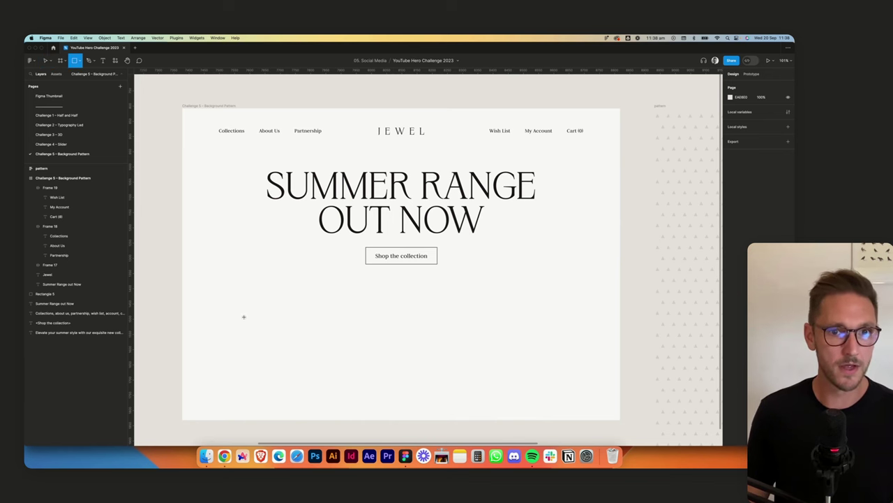
{"action": "left_click_drag", "start_coordinate": [183, 280], "coordinate": [399, 415]}
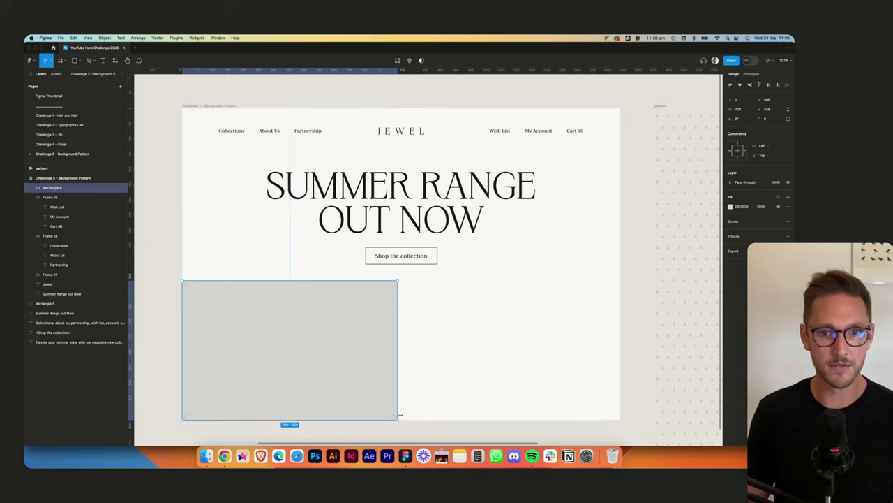
Set the rectangle's size to 720 by 440 px and align it to the bottom of the hero frame
{"action": "left_click", "coordinate": [739, 110]}
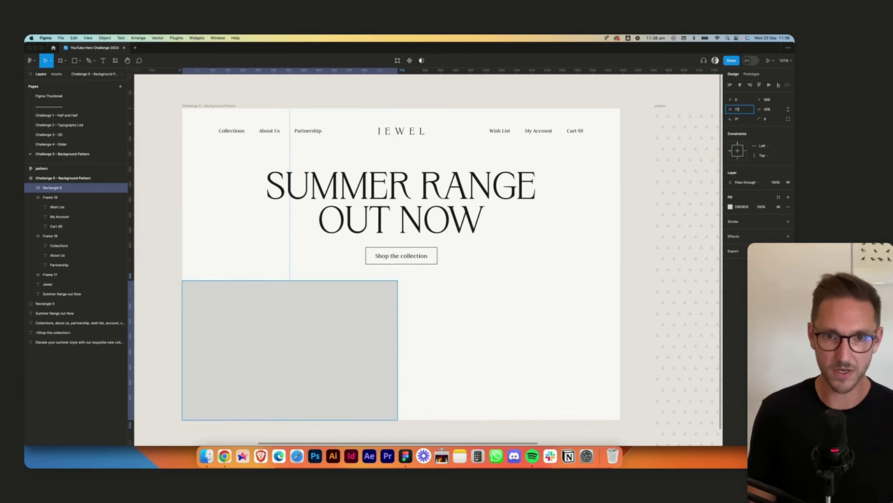
{"action": "type", "text": "720"}
{"action": "key", "text": "Tab"}
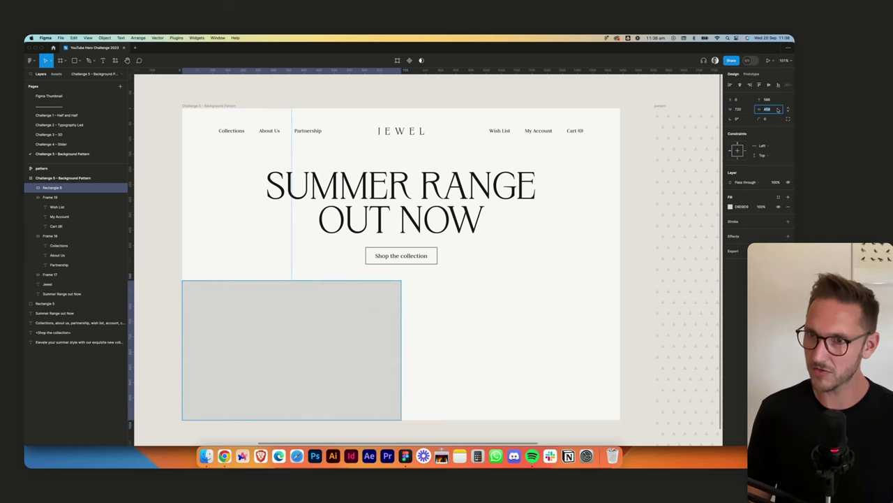
{"action": "type", "text": "440"}
{"action": "key", "text": "Return"}
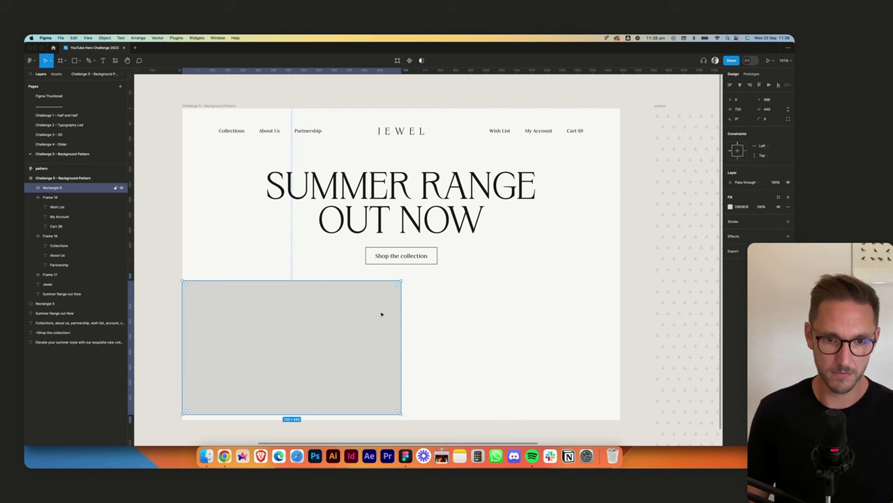
{"action": "left_click", "coordinate": [778, 85]}
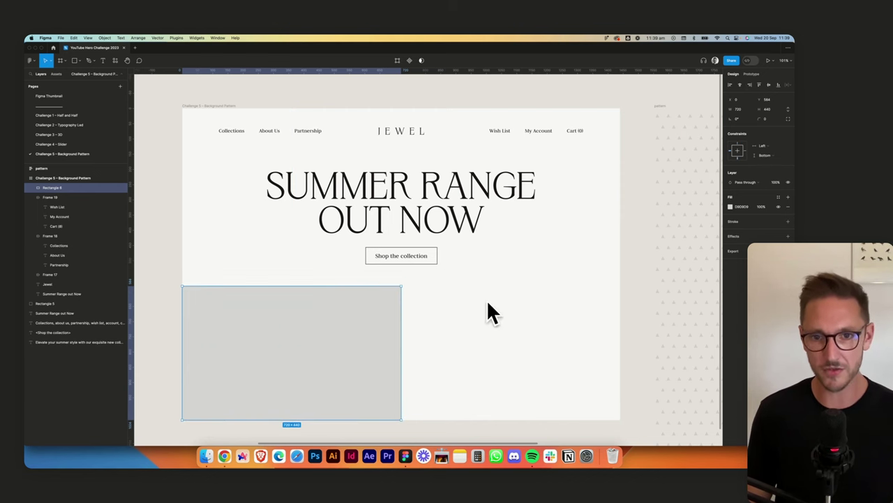
Fill the rectangle with the Unsplash photo of a pendant necklace and white blouse, found by searching "jewellery", and close the plugin
{"action": "key", "text": "super+slash"}
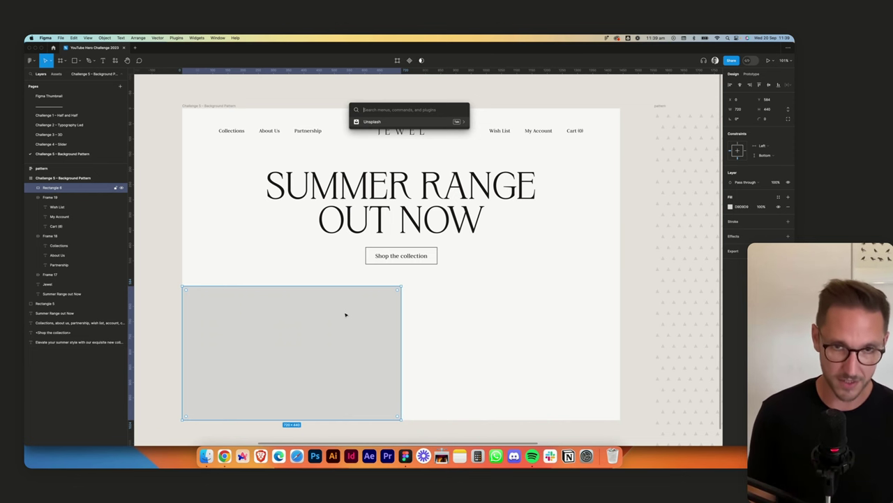
{"action": "key", "text": "Return"}
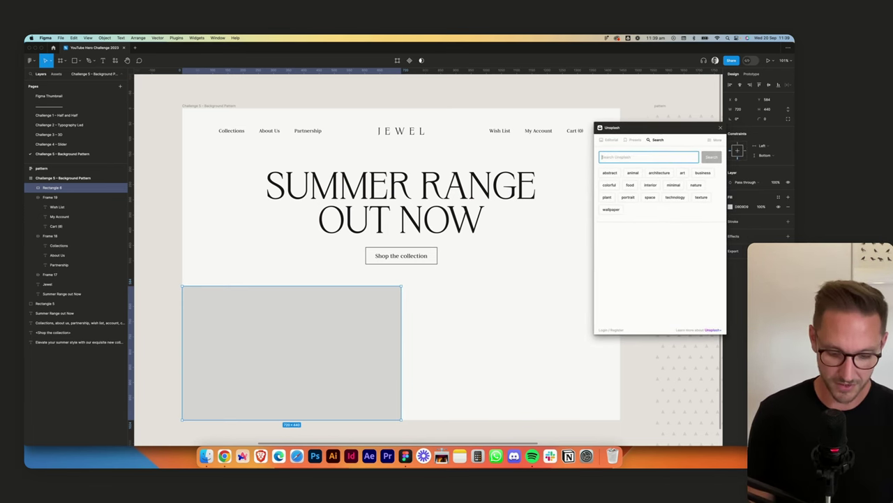
{"action": "type", "text": "jewellery"}
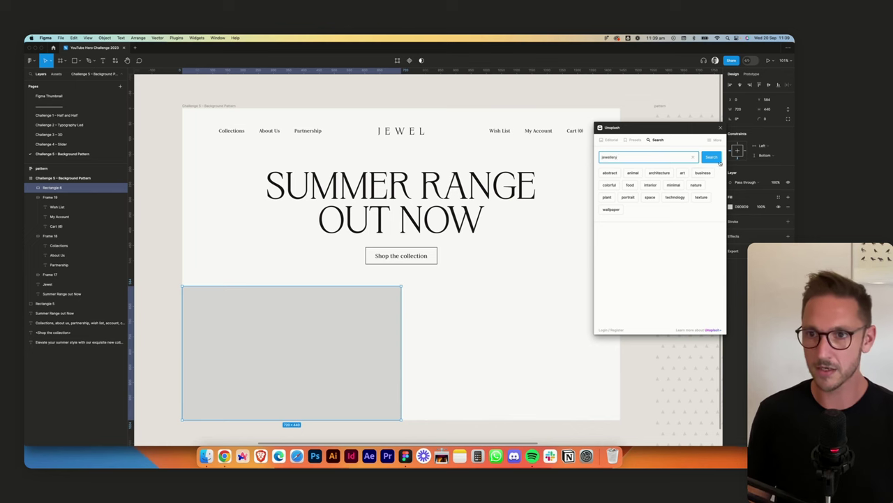
{"action": "key", "text": "Return"}
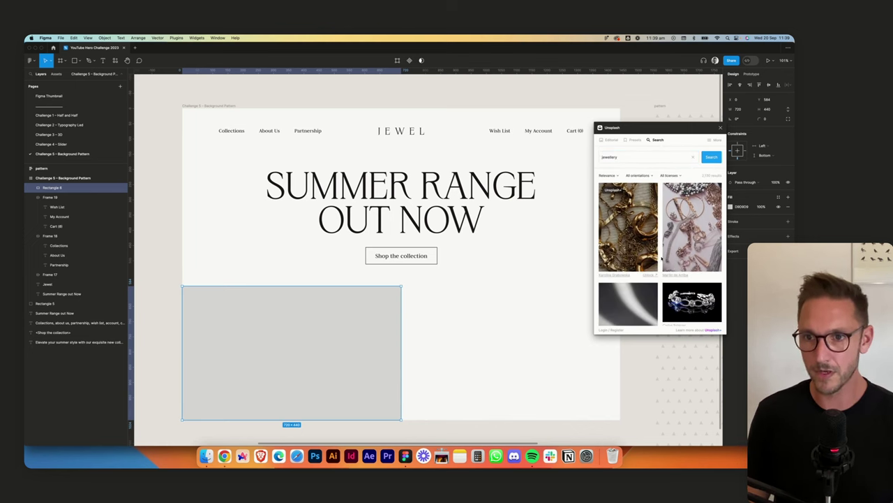
{"action": "scroll", "coordinate": [663, 259], "scroll_direction": "down", "scroll_amount": 5}
{"action": "scroll", "coordinate": [663, 260], "scroll_direction": "down", "scroll_amount": 8}
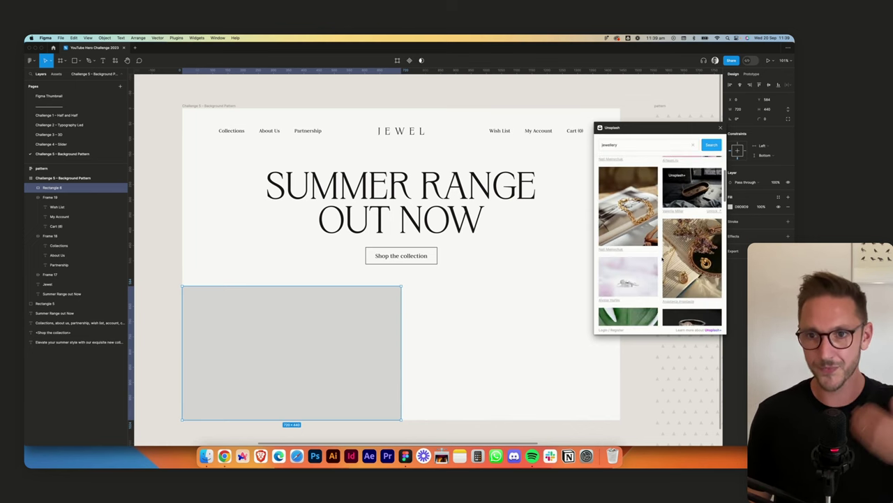
{"action": "scroll", "coordinate": [661, 259], "scroll_direction": "down", "scroll_amount": 5}
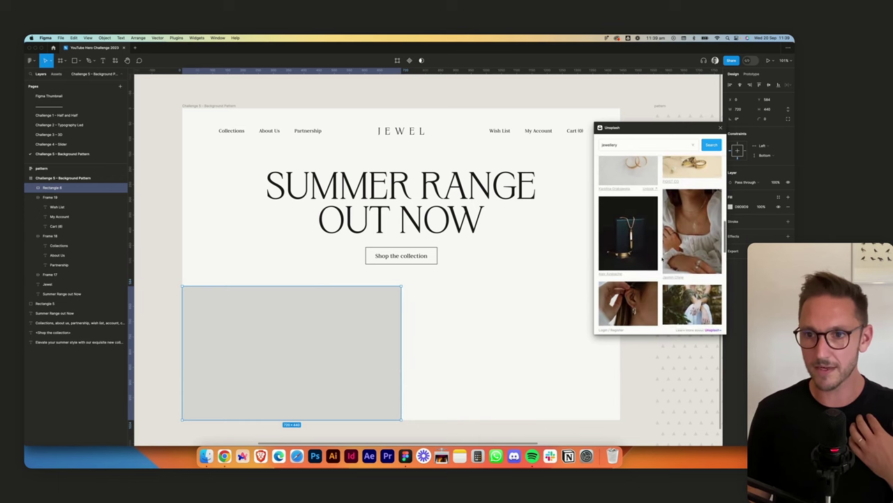
{"action": "scroll", "coordinate": [696, 222], "scroll_direction": "down", "scroll_amount": 10}
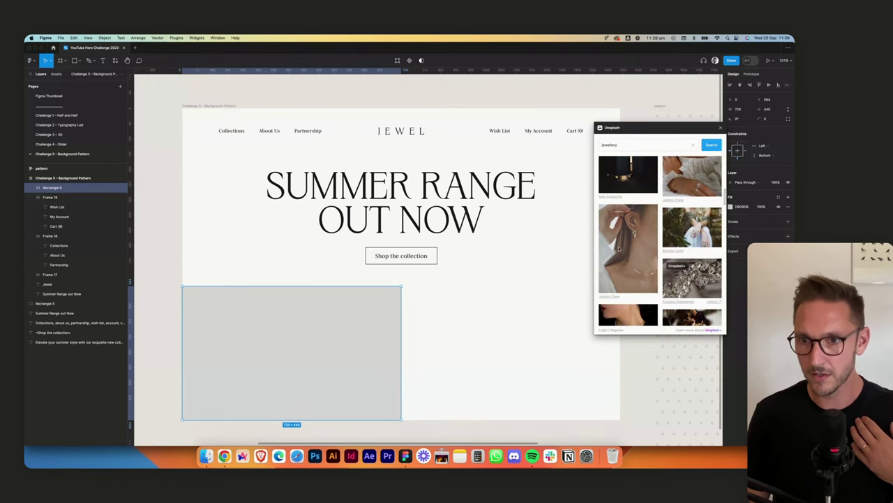
{"action": "scroll", "coordinate": [644, 259], "scroll_direction": "down", "scroll_amount": 12}
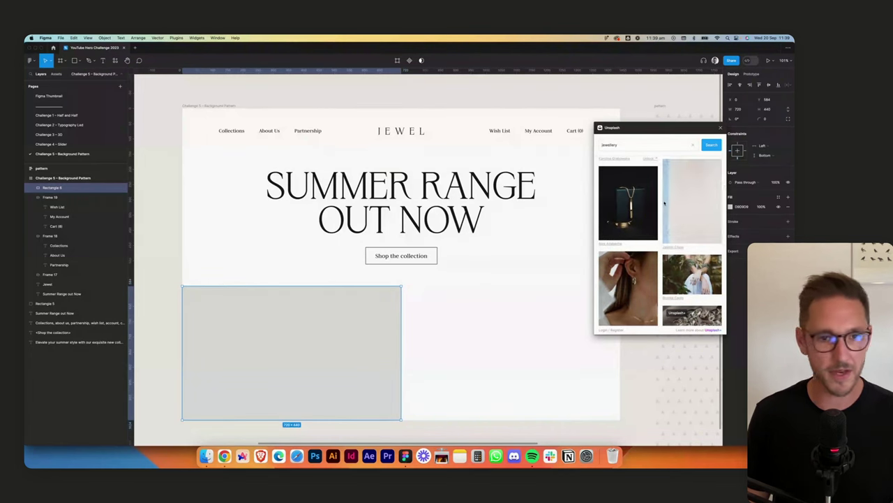
{"action": "left_click", "coordinate": [722, 128]}
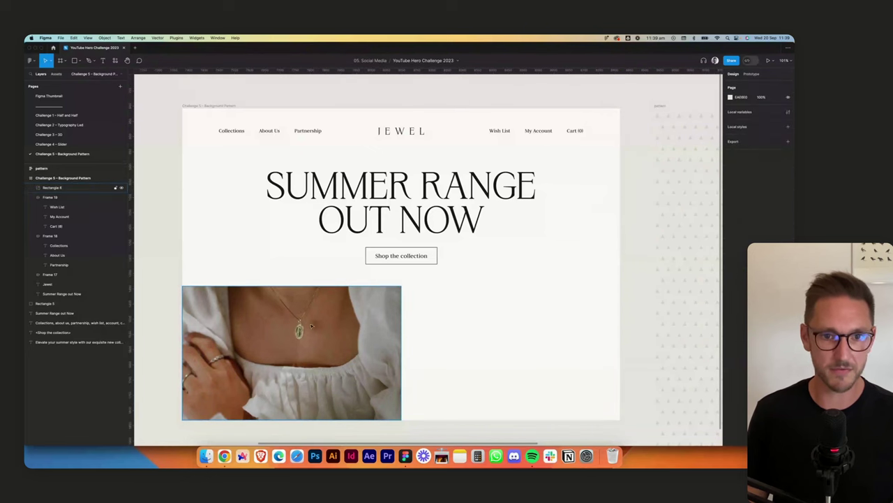
Duplicate the necklace photo rectangle into the lower-right half and align the copy to the hero frame's right edge
{"action": "left_click_drag", "start_coordinate": [273, 324], "coordinate": [491, 324]}
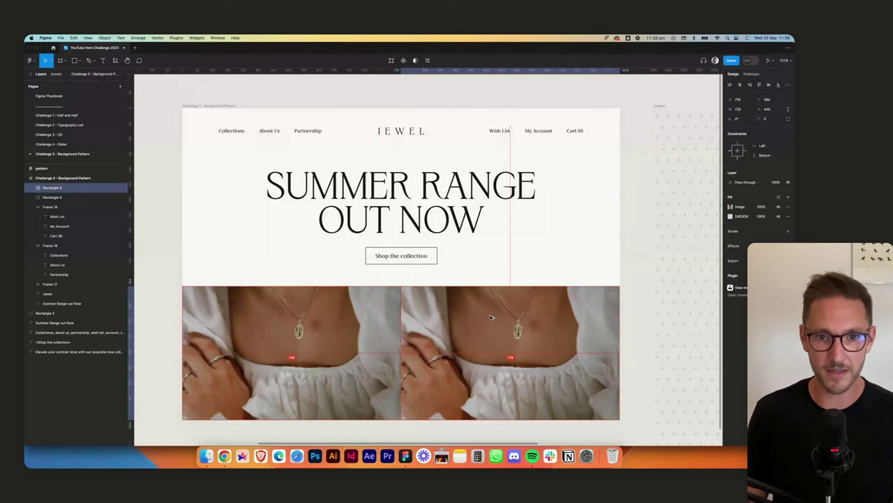
{"action": "left_click", "coordinate": [750, 85]}
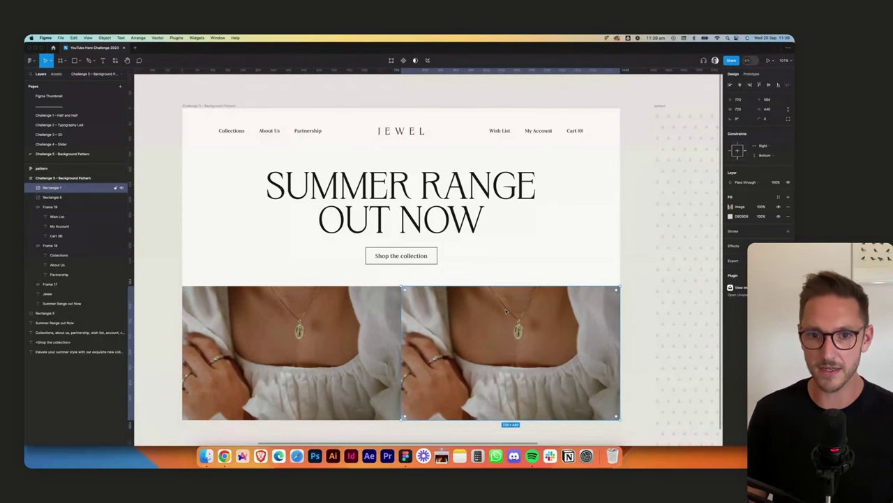
Replace the copied rectangle's image with the Unsplash "jewellery" photo of ringed hands on a pale blue skirt, and close the plugin
{"action": "key", "text": "super+slash"}
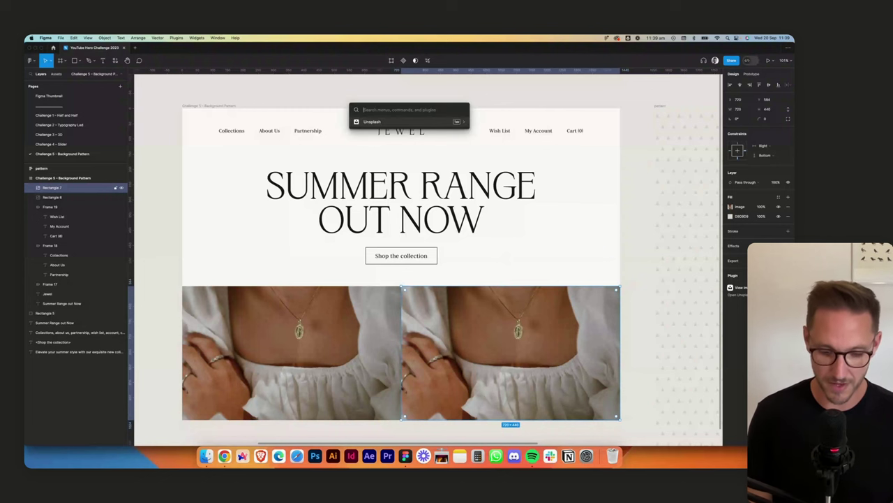
{"action": "type", "text": "unspl"}
{"action": "key", "text": "Return"}
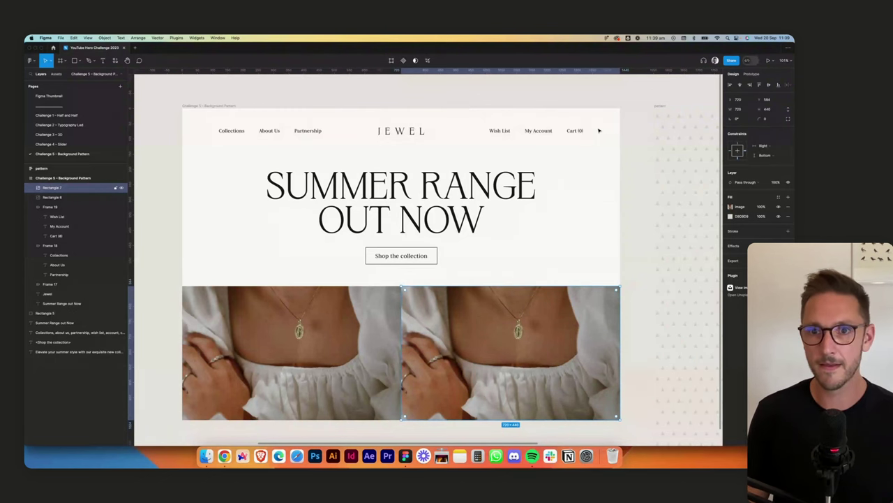
{"action": "key", "text": "super+alt+p"}
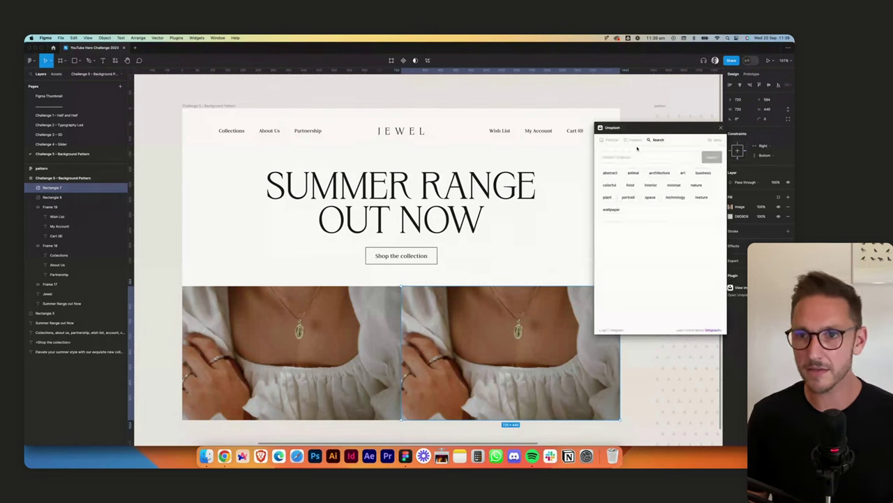
{"action": "type", "text": "jewellery"}
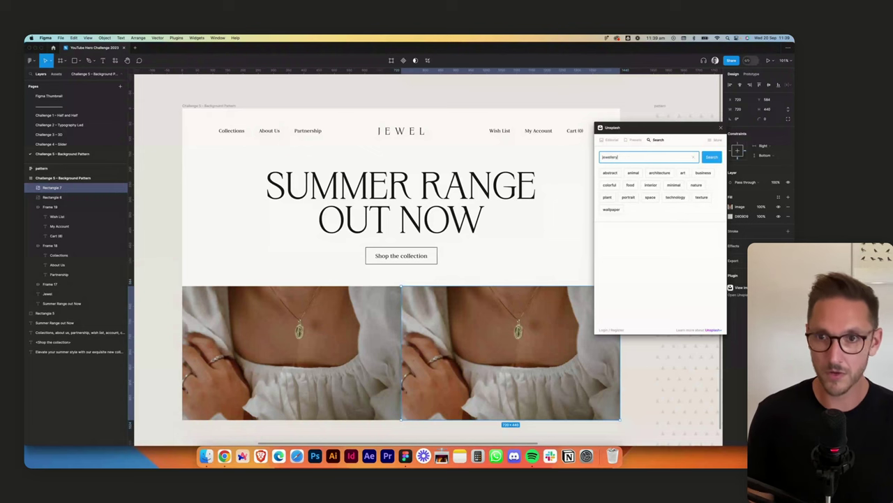
{"action": "key", "text": "Return"}
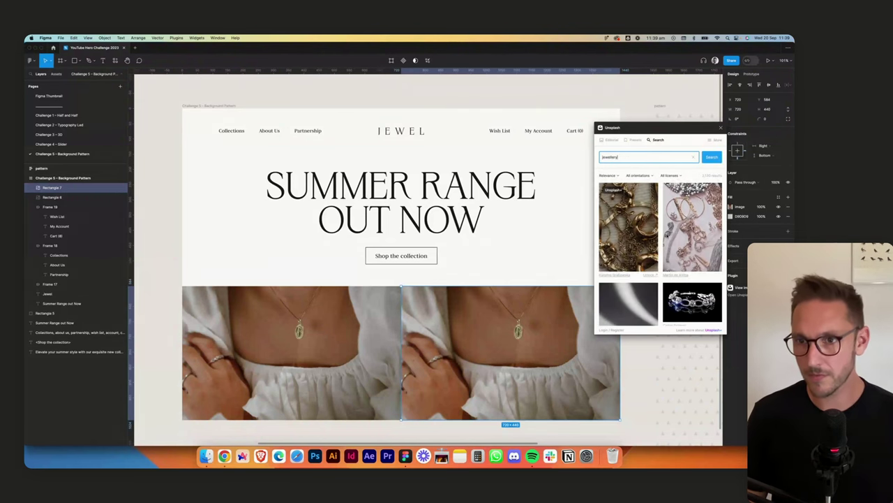
{"action": "scroll", "coordinate": [666, 237], "scroll_direction": "down", "scroll_amount": 2}
{"action": "scroll", "coordinate": [667, 238], "scroll_direction": "down", "scroll_amount": 6}
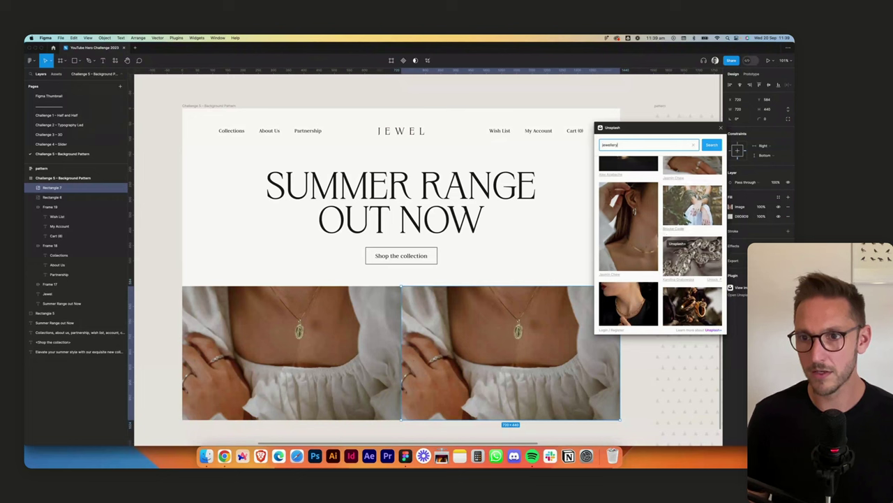
{"action": "left_click", "coordinate": [691, 206]}
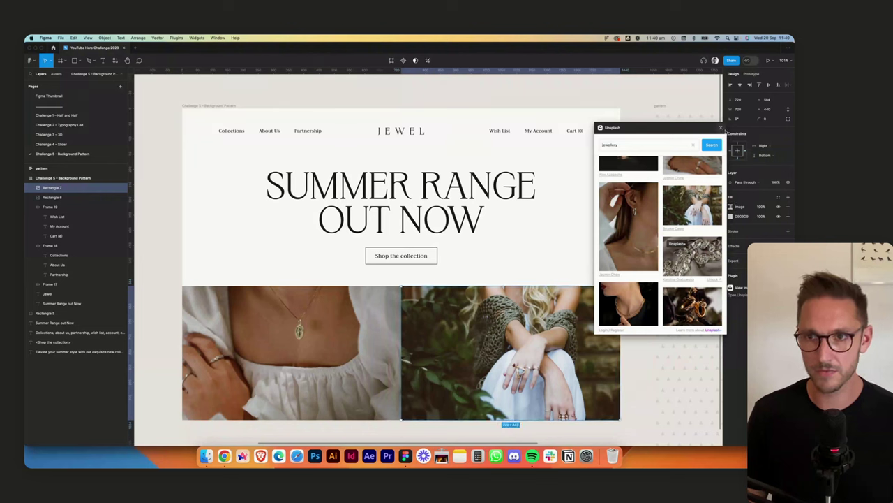
{"action": "left_click", "coordinate": [720, 127]}
{"action": "key", "text": "Escape"}
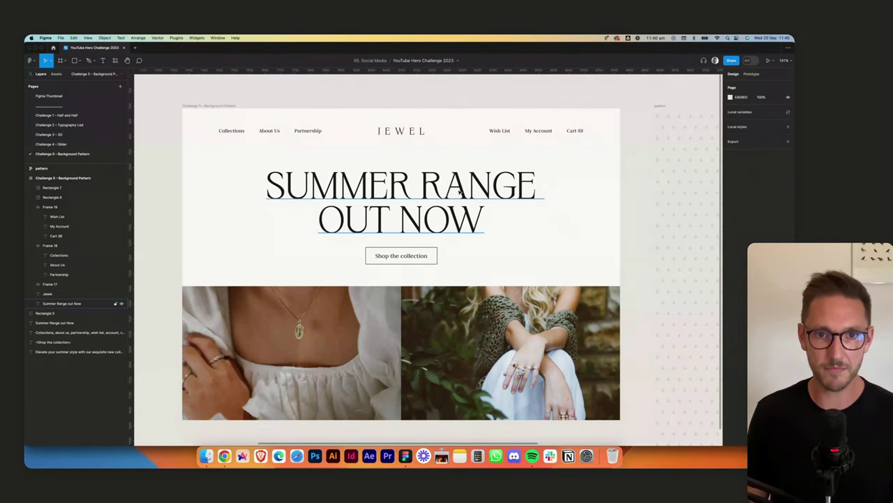
Move both link rows and the JEWEL logo up together to about 32 px below the hero frame's top edge
{"action": "left_click", "coordinate": [410, 199]}
{"action": "left_click", "coordinate": [556, 254]}
{"action": "left_click", "coordinate": [290, 130]}
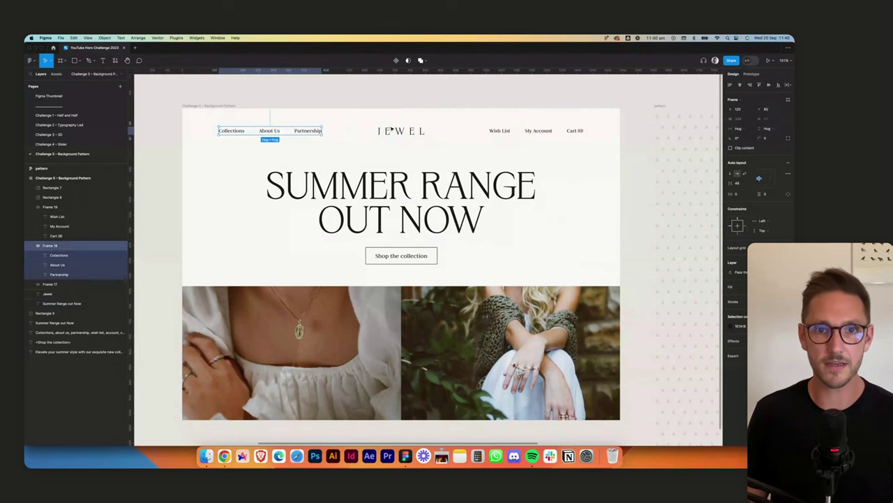
{"action": "left_click", "coordinate": [401, 130], "text": "shift"}
{"action": "left_click", "coordinate": [535, 130], "text": "shift"}
{"action": "key", "text": "shift+Up"}
{"action": "key", "text": "shift+Up"}
{"action": "key", "text": "shift+Up"}
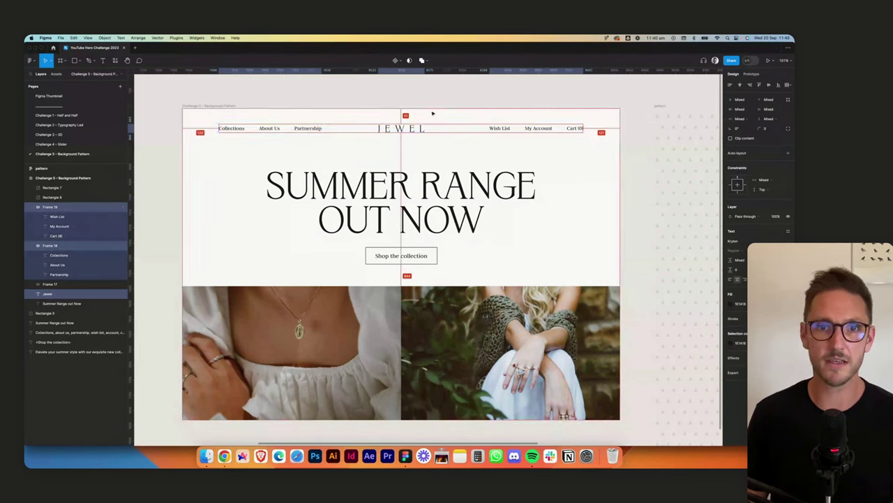
{"action": "key", "text": "Up"}
{"action": "key", "text": "Up"}
{"action": "key", "text": "Up"}
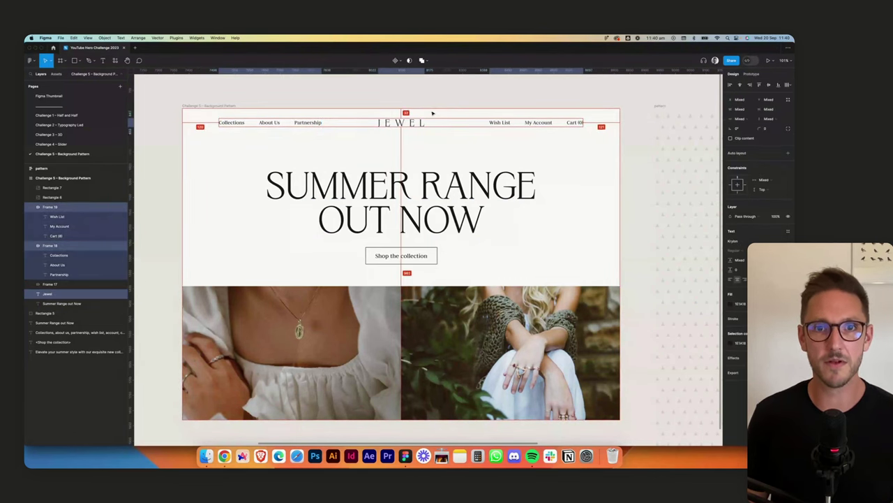
Move the headline and the "Shop the collection" button up together by 30 px, placing the headline at Y 161
{"action": "left_click", "coordinate": [437, 148]}
{"action": "left_click", "coordinate": [424, 223]}
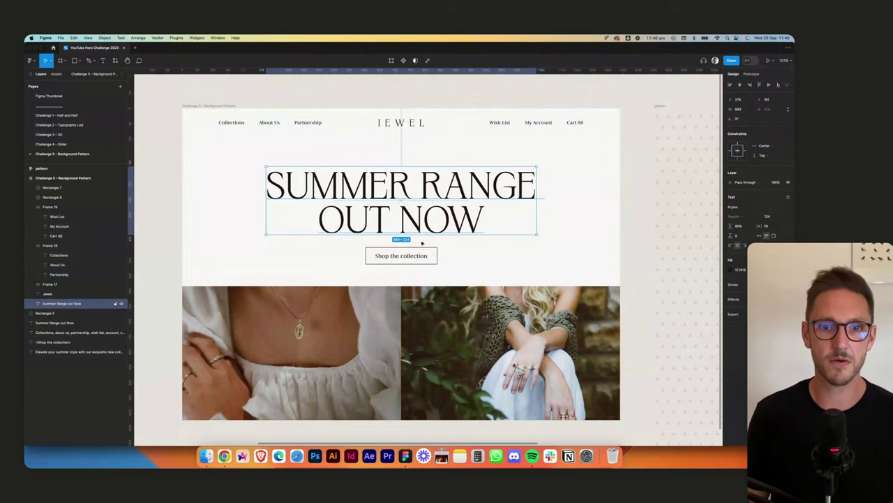
{"action": "left_click", "coordinate": [418, 255], "text": "shift"}
{"action": "key", "text": "shift+Up"}
{"action": "key", "text": "shift+Up"}
{"action": "key", "text": "shift+Up"}
{"action": "key", "text": "shift+Up"}
{"action": "key", "text": "shift+Up"}
{"action": "key", "text": "shift+Up"}
{"action": "key", "text": "shift+Up"}
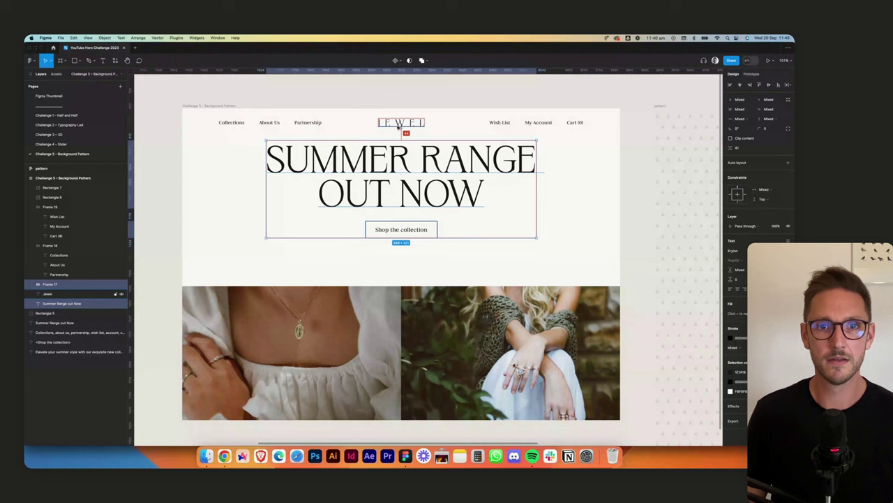
{"action": "key", "text": "shift+Down"}
{"action": "key", "text": "shift+Down"}
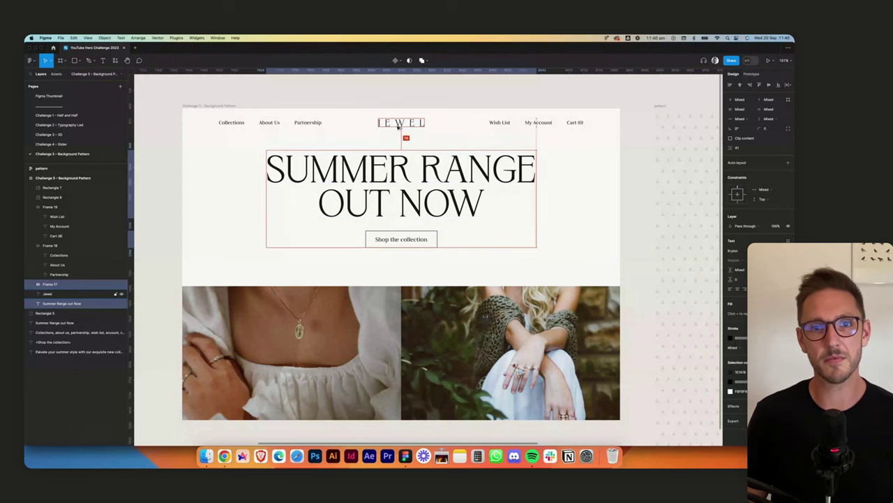
{"action": "key", "text": "shift+Down"}
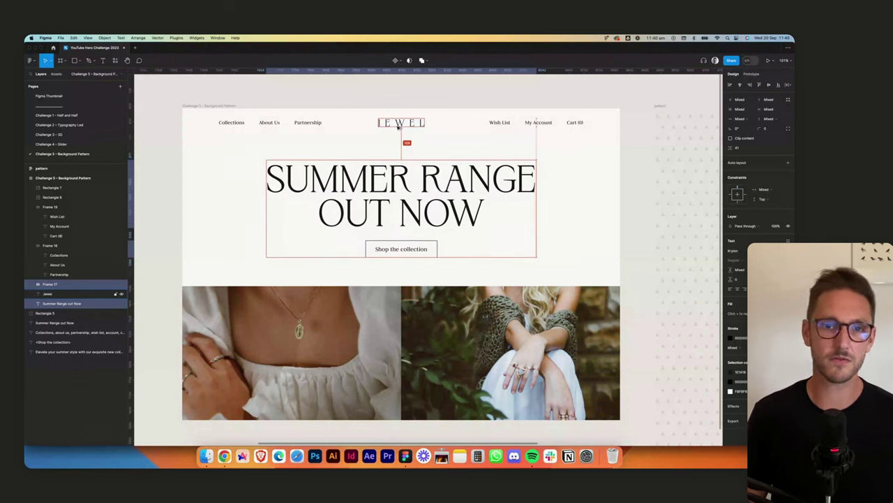
{"action": "key", "text": "shift+Up"}
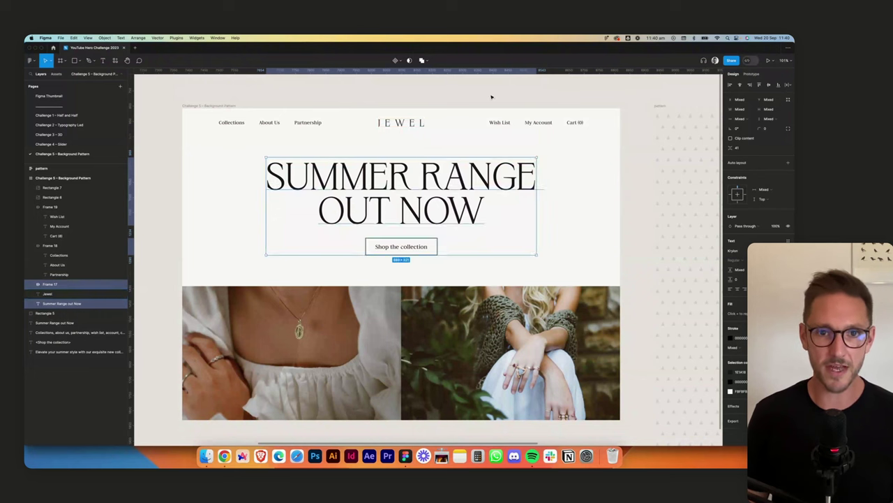
{"action": "left_click", "coordinate": [506, 106]}
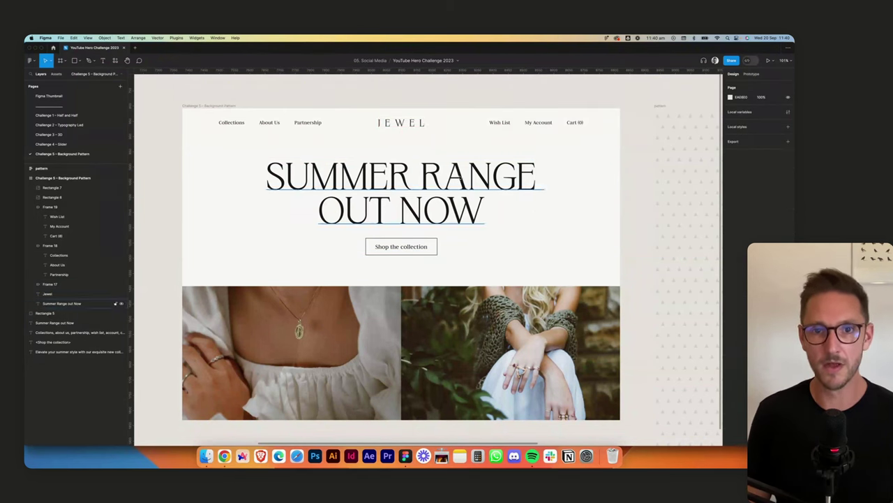
{"action": "left_click", "coordinate": [422, 203]}
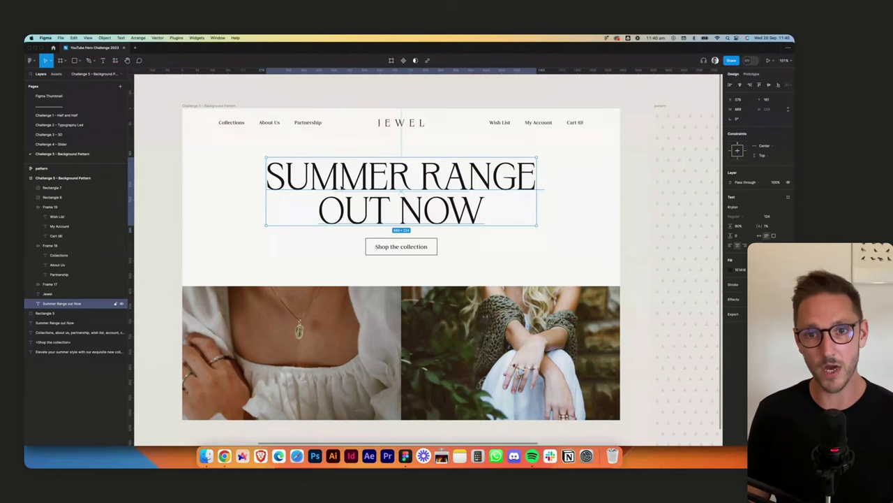
Copy the "Elevate your summer style" paragraph onto the two jewellery photos and wrap the copy in an auto layout frame
{"action": "left_click", "coordinate": [638, 269]}
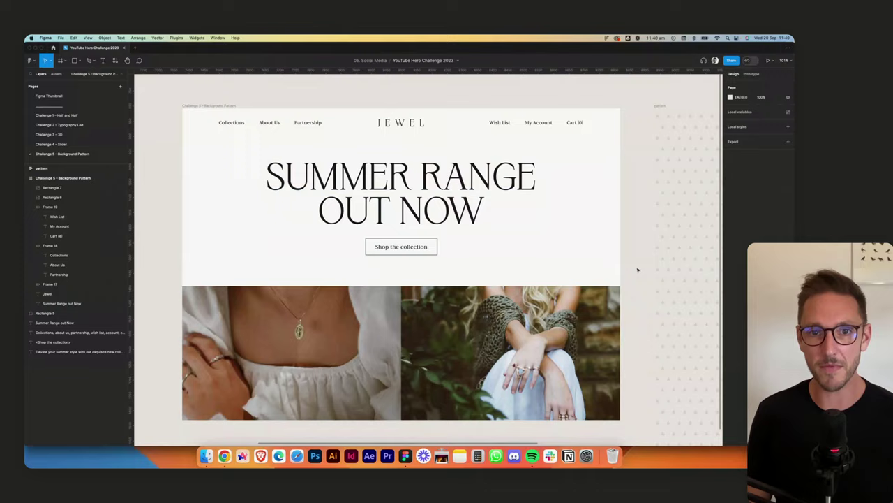
{"action": "scroll", "coordinate": [637, 270], "scroll_direction": "down", "scroll_amount": 3}
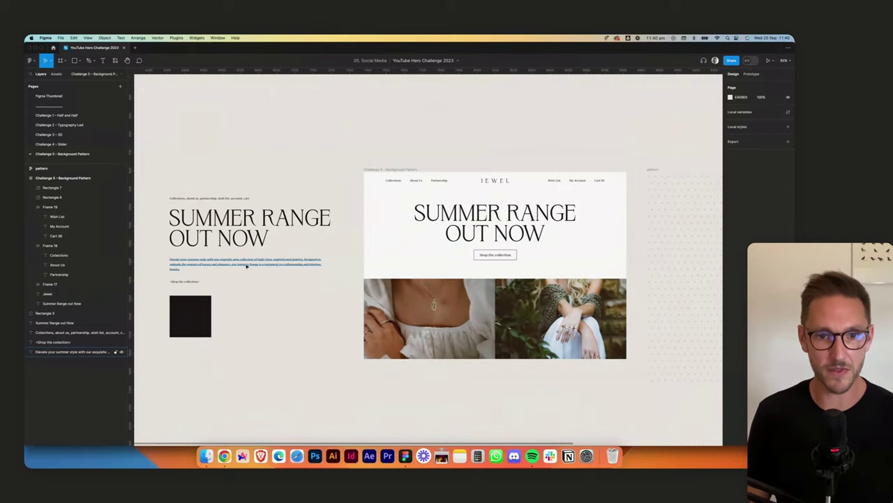
{"action": "left_click", "coordinate": [304, 268]}
{"action": "left_click_drag", "start_coordinate": [224, 265], "coordinate": [492, 323]}
{"action": "key", "text": "shift+a"}
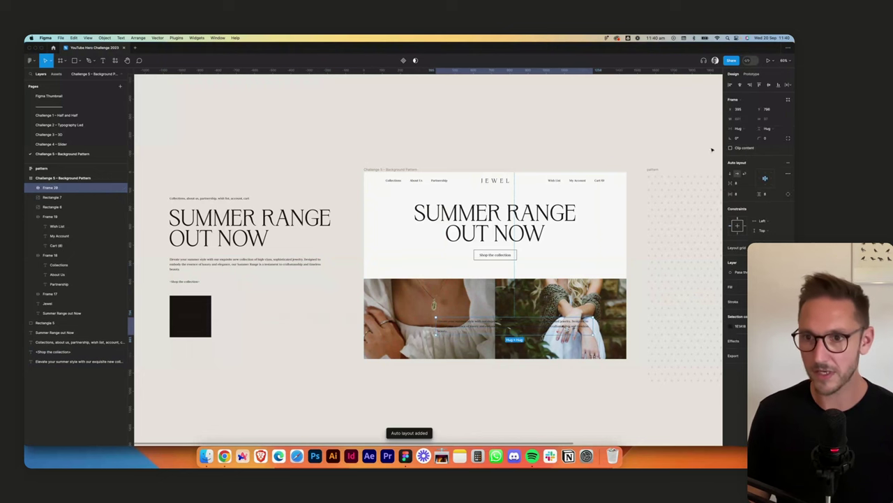
Give the paragraph's frame a solid fill sampled from the hero's off-white background, RGB 251, 251, 251
{"action": "left_click", "coordinate": [788, 286]}
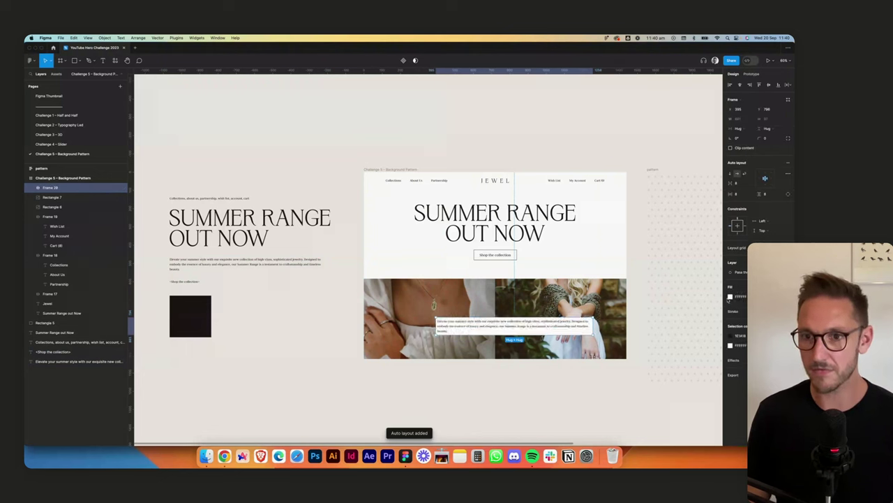
{"action": "left_click", "coordinate": [730, 296]}
{"action": "left_click", "coordinate": [659, 375]}
{"action": "left_click", "coordinate": [597, 244]}
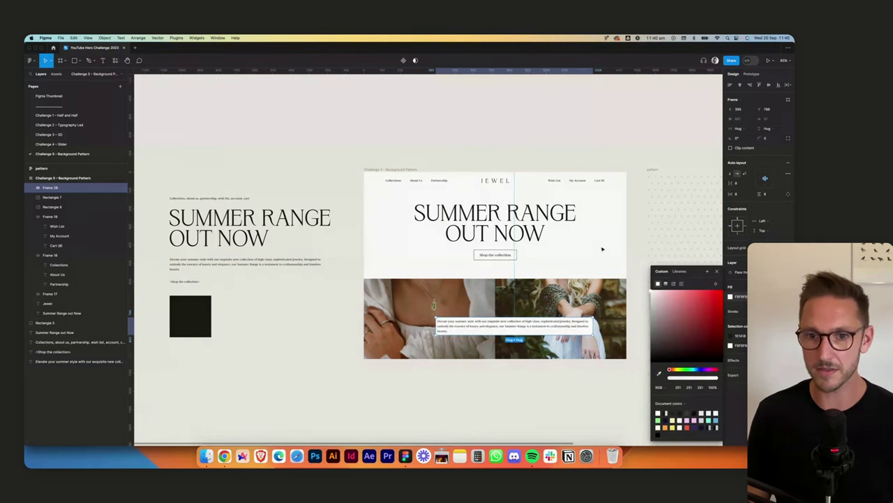
{"action": "left_click", "coordinate": [717, 271]}
Set the text box's horizontal and vertical padding to 48
{"action": "left_click", "coordinate": [738, 194]}
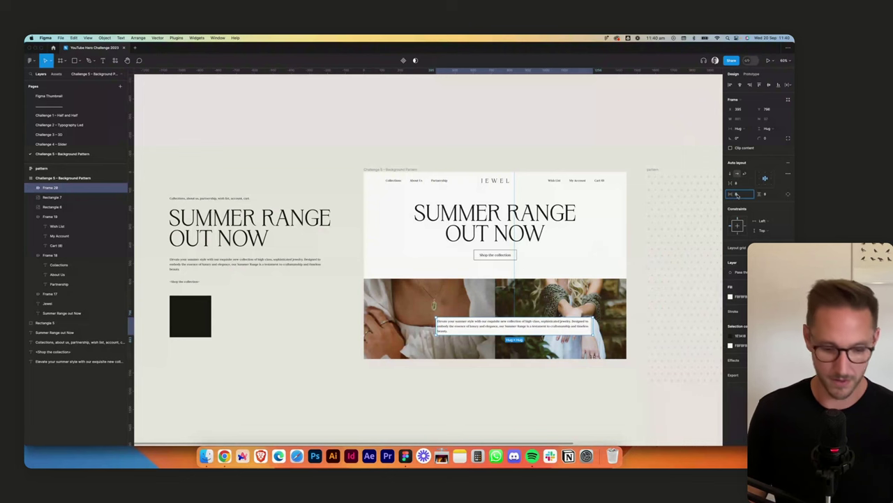
{"action": "type", "text": "48"}
{"action": "key", "text": "Tab"}
{"action": "type", "text": "48"}
{"action": "key", "text": "Tab"}
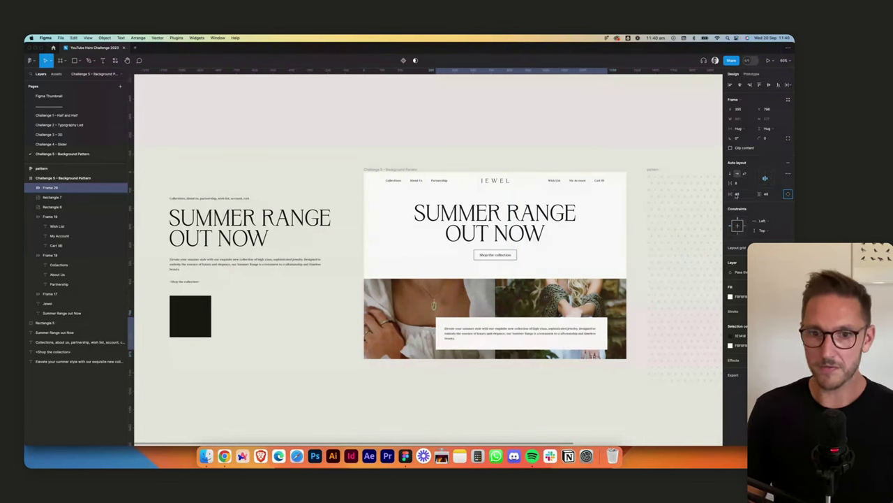
Make the paragraph fill its container's width and narrow the text box to 512 px
{"action": "left_click", "coordinate": [565, 335]}
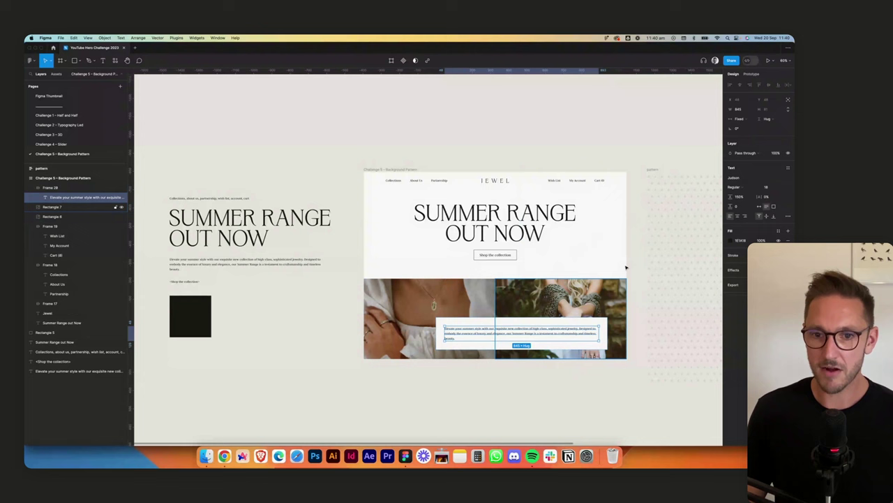
{"action": "left_click", "coordinate": [744, 118]}
{"action": "left_click", "coordinate": [748, 133]}
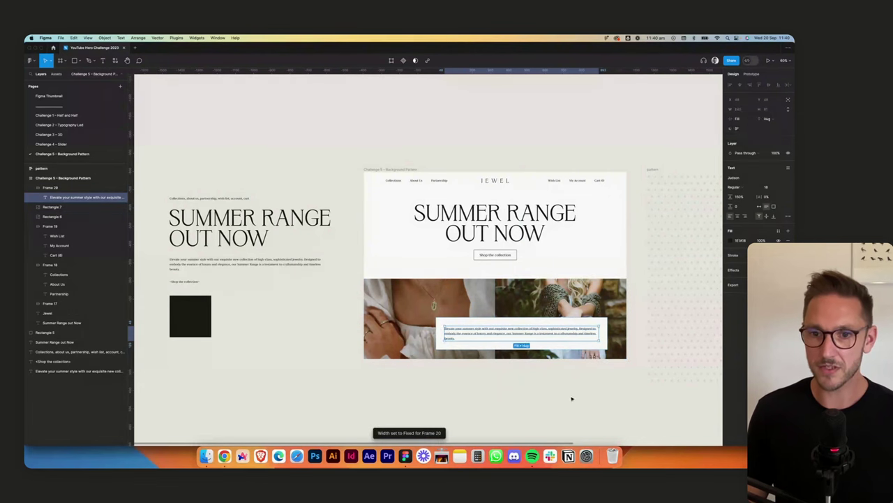
{"action": "left_click", "coordinate": [605, 325]}
{"action": "left_click_drag", "start_coordinate": [606, 325], "coordinate": [529, 327]}
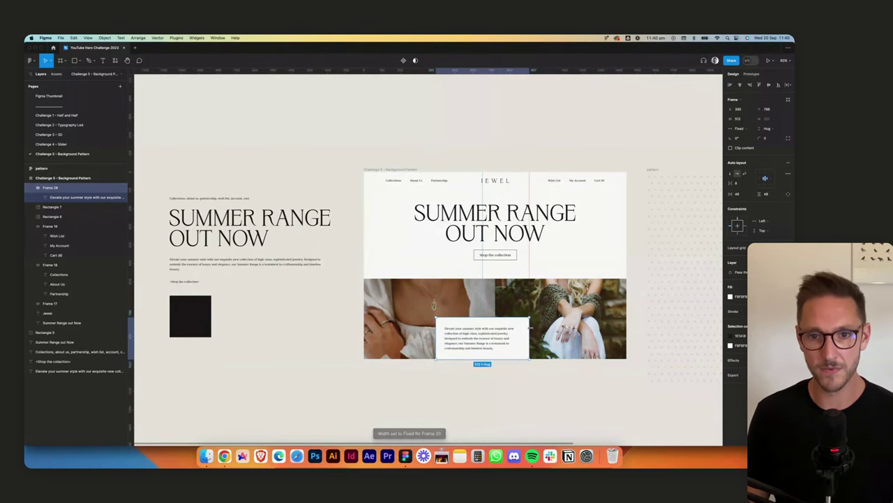
{"action": "left_click", "coordinate": [563, 362]}
Align the text box to the bottom edge of the hero frame
{"action": "scroll", "coordinate": [564, 362], "scroll_direction": "up", "scroll_amount": 5}
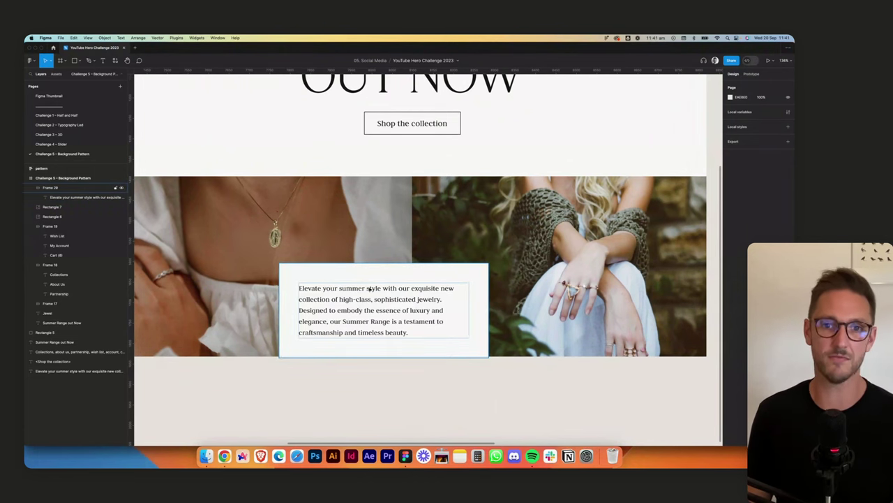
{"action": "scroll", "coordinate": [475, 369], "scroll_direction": "right", "scroll_amount": 2}
{"action": "left_click", "coordinate": [440, 349]}
{"action": "left_click", "coordinate": [779, 85]}
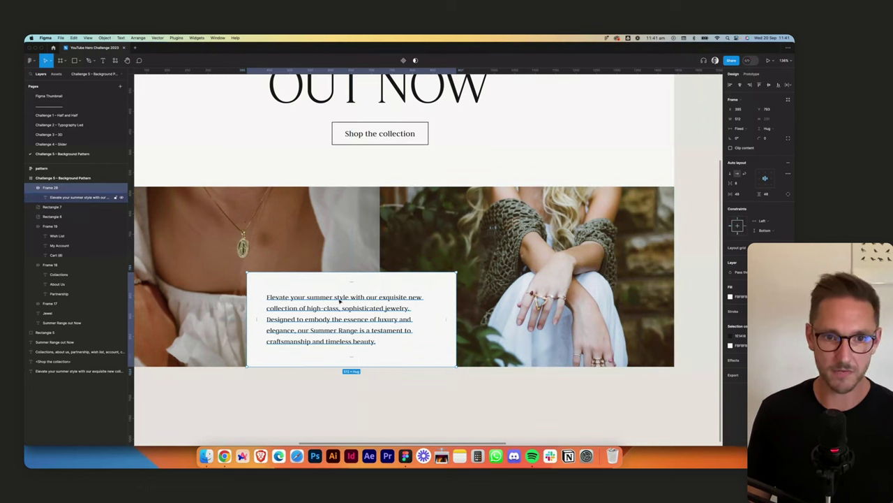
{"action": "left_click", "coordinate": [484, 392]}
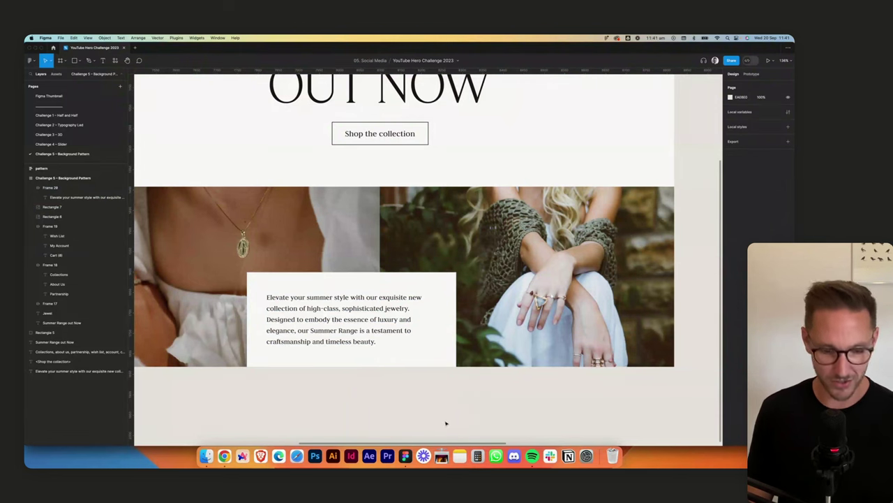
Move the text box onto the ringed-hands photo using the layout grid, and shift it slightly towards the photo's centre with the grid hidden
{"action": "key", "text": "shift+g"}
{"action": "left_click", "coordinate": [424, 294]}
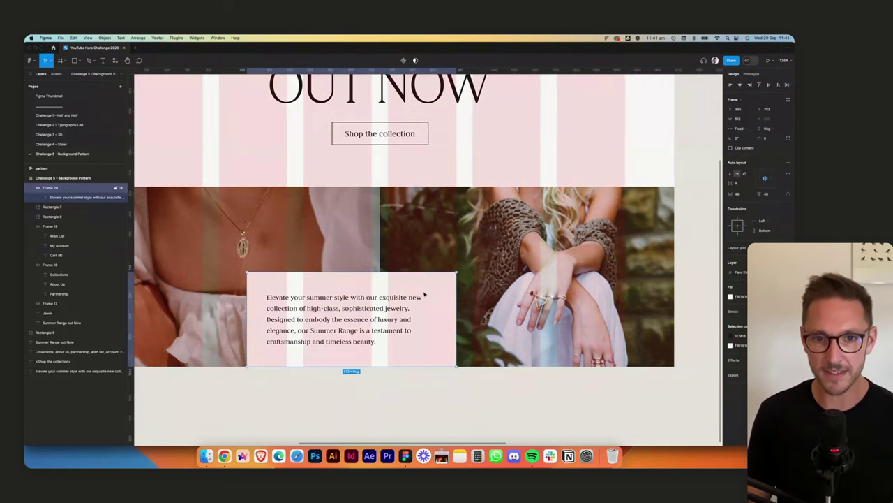
{"action": "left_click_drag", "start_coordinate": [553, 292], "coordinate": [598, 294]}
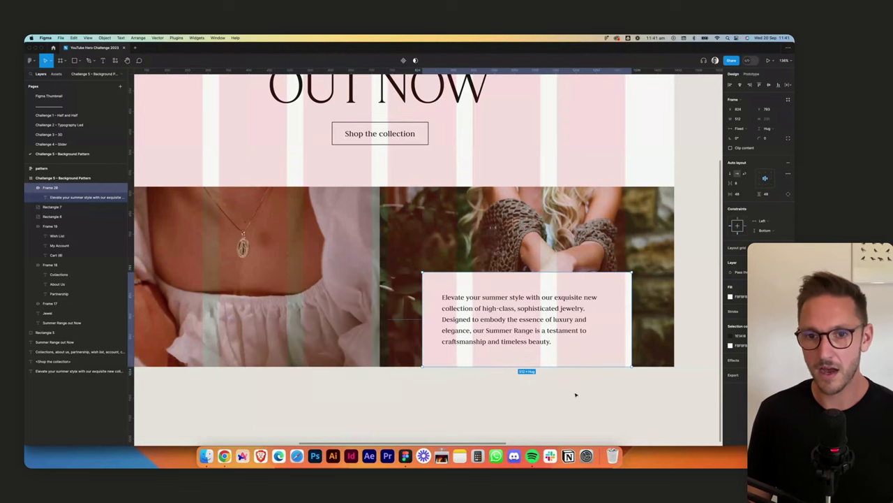
{"action": "left_click", "coordinate": [516, 381]}
{"action": "key", "text": "super+z"}
{"action": "scroll", "coordinate": [536, 377], "scroll_direction": "down", "scroll_amount": 5}
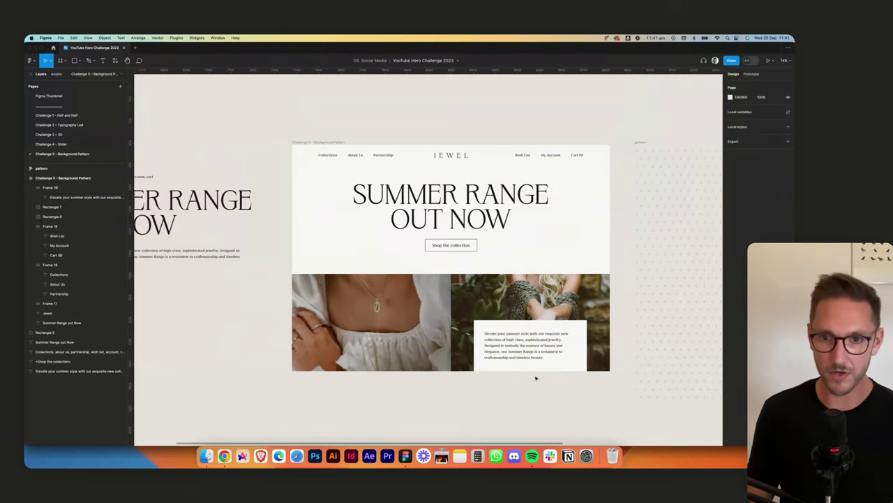
{"action": "scroll", "coordinate": [536, 378], "scroll_direction": "up", "scroll_amount": 3}
{"action": "left_click", "coordinate": [541, 336]}
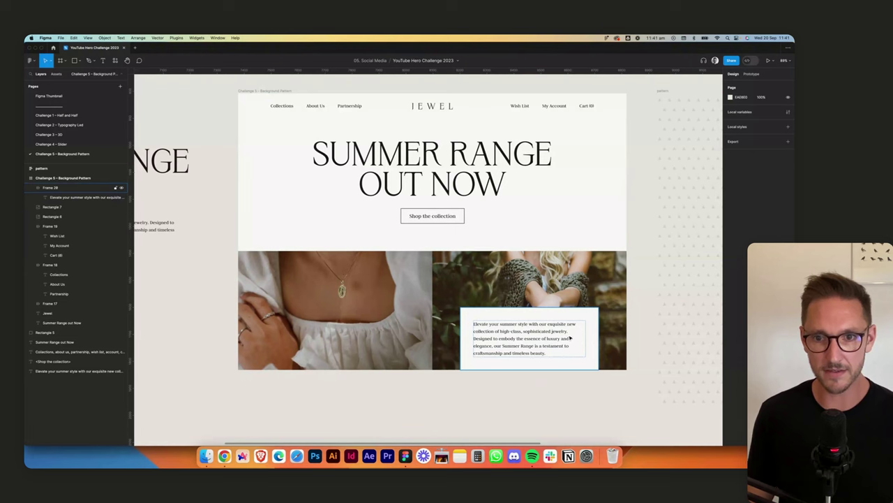
{"action": "left_click_drag", "start_coordinate": [569, 337], "coordinate": [571, 337]}
{"action": "left_click", "coordinate": [568, 395]}
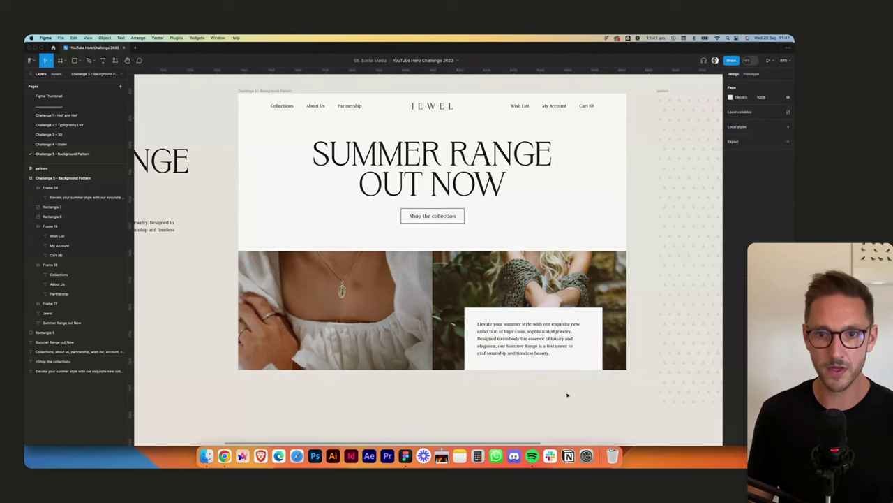
{"action": "scroll", "coordinate": [573, 391], "scroll_direction": "up", "scroll_amount": 1}
{"action": "scroll", "coordinate": [590, 392], "scroll_direction": "up", "scroll_amount": 3}
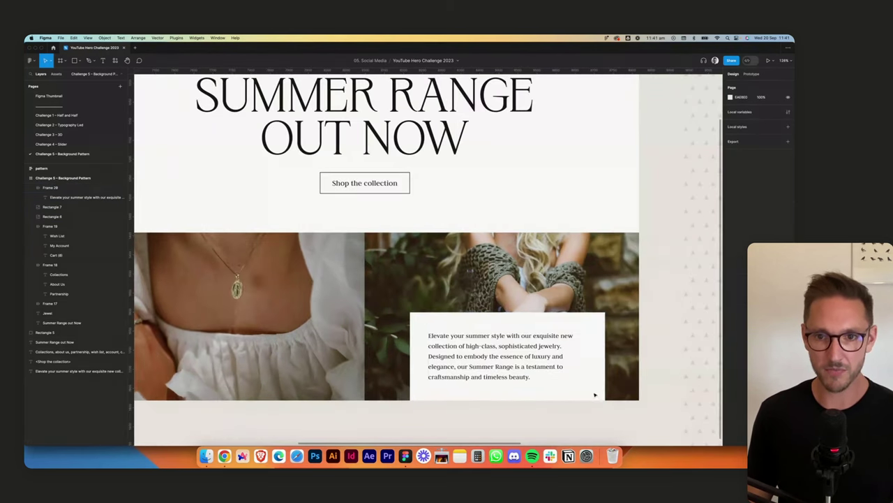
Show the layout grid and move the text box to X 808 so its right edge meets the last column's outer edge
{"action": "left_click", "coordinate": [622, 333]}
{"action": "left_click", "coordinate": [597, 335]}
{"action": "key", "text": "shift+g"}
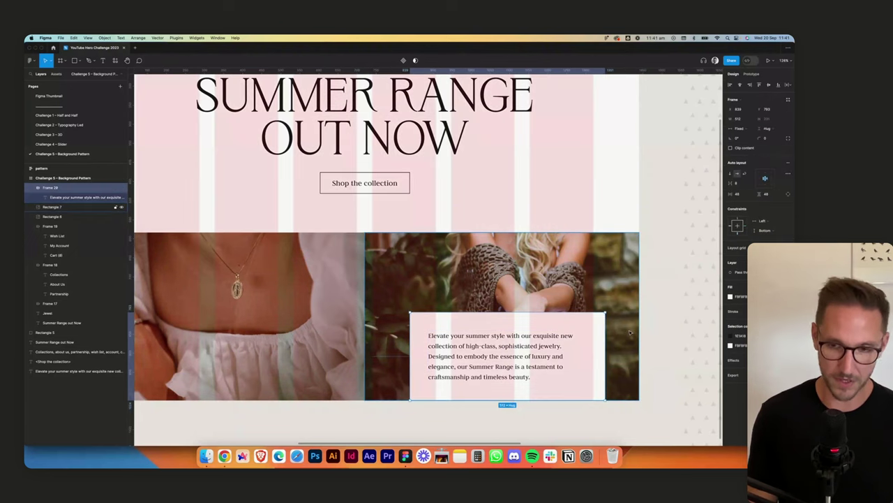
{"action": "scroll", "coordinate": [610, 335], "scroll_direction": "up", "scroll_amount": 5}
{"action": "scroll", "coordinate": [582, 301], "scroll_direction": "right", "scroll_amount": 2}
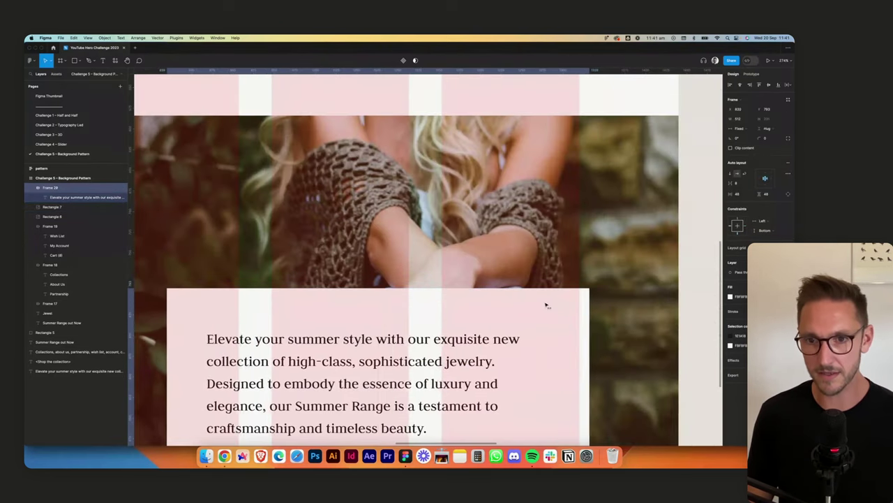
{"action": "key", "text": "alt"}
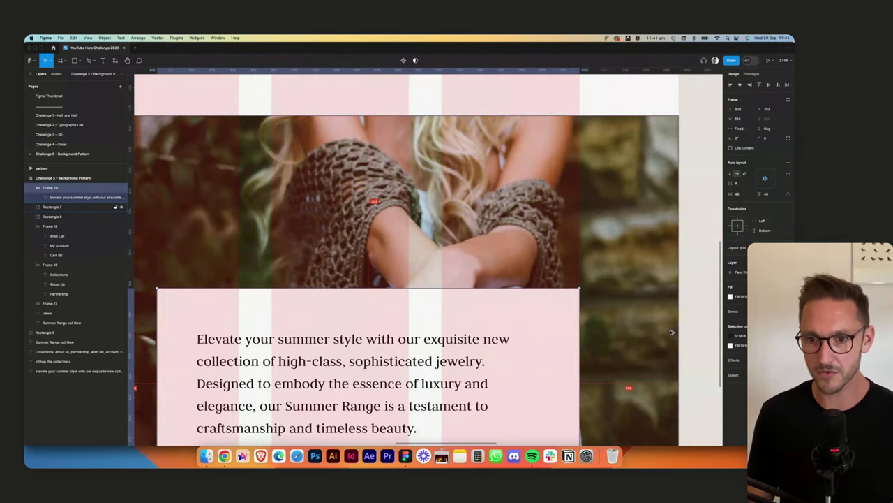
Nudge the text box along the ringed-hands photo to X 840, 120 px from the photo's left edge
{"action": "scroll", "coordinate": [321, 362], "scroll_direction": "left", "scroll_amount": 3}
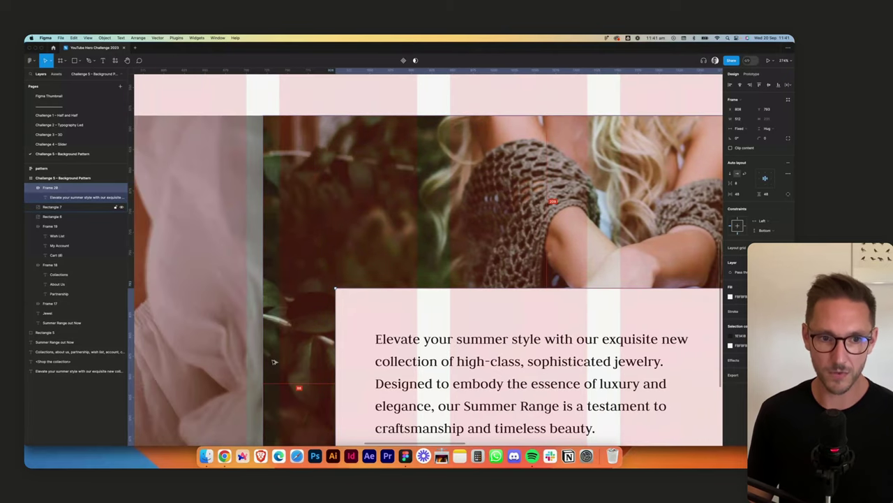
{"action": "key", "text": "Right"}
{"action": "key", "text": "Right"}
{"action": "key", "text": "Right"}
{"action": "key", "text": "Right"}
{"action": "key", "text": "Right"}
{"action": "key", "text": "Right"}
{"action": "key", "text": "Right"}
{"action": "key", "text": "Right"}
{"action": "key", "text": "Right"}
{"action": "key", "text": "Right"}
{"action": "key", "text": "Right"}
{"action": "key", "text": "Right"}
{"action": "key", "text": "Right"}
{"action": "key", "text": "Right"}
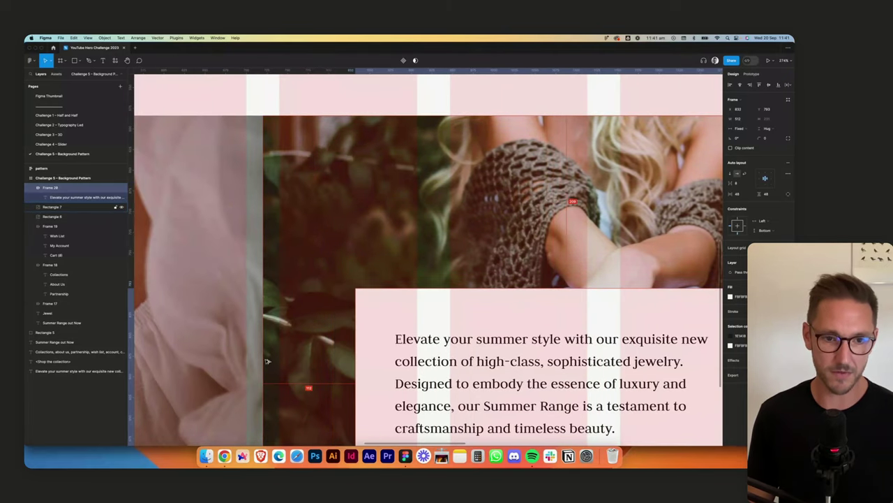
{"action": "scroll", "coordinate": [415, 335], "scroll_direction": "down", "scroll_amount": 2}
{"action": "scroll", "coordinate": [415, 335], "scroll_direction": "right", "scroll_amount": 3}
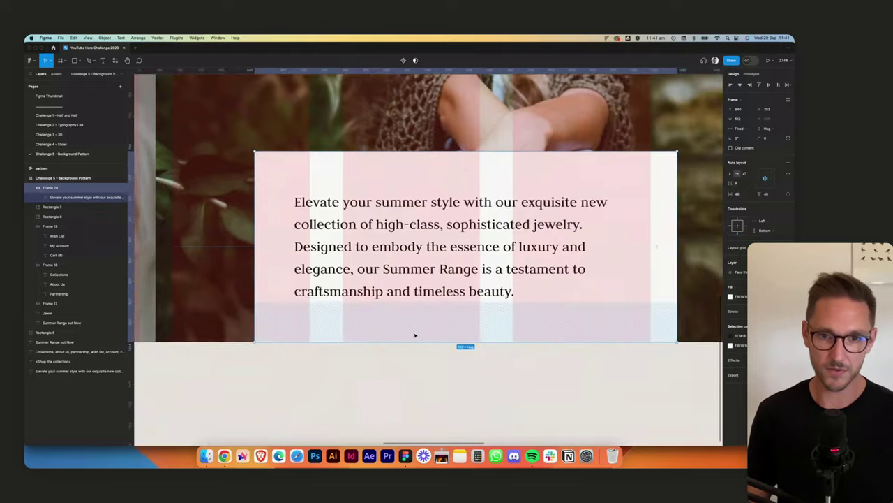
Narrow the text box to 480 px so its right edge meets the last grid column, and hide the layout grid
{"action": "left_click_drag", "start_coordinate": [617, 196], "coordinate": [589, 197]}
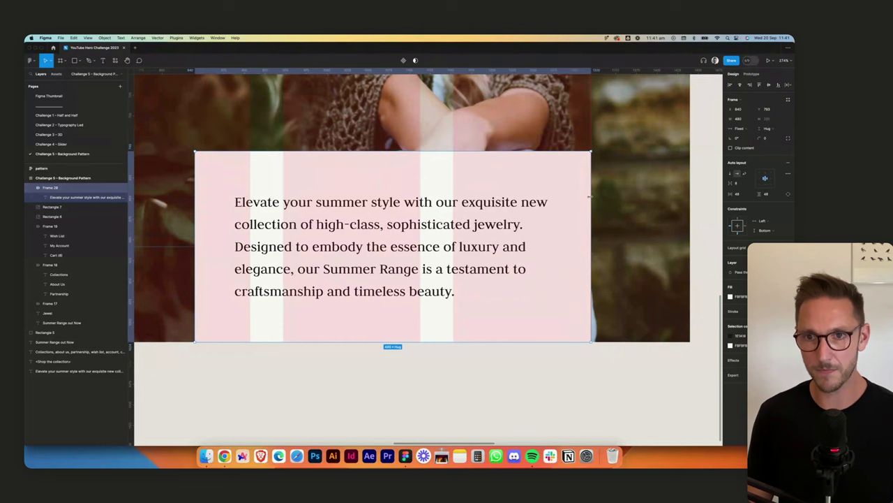
{"action": "left_click", "coordinate": [635, 391]}
{"action": "scroll", "coordinate": [625, 388], "scroll_direction": "down", "scroll_amount": 5}
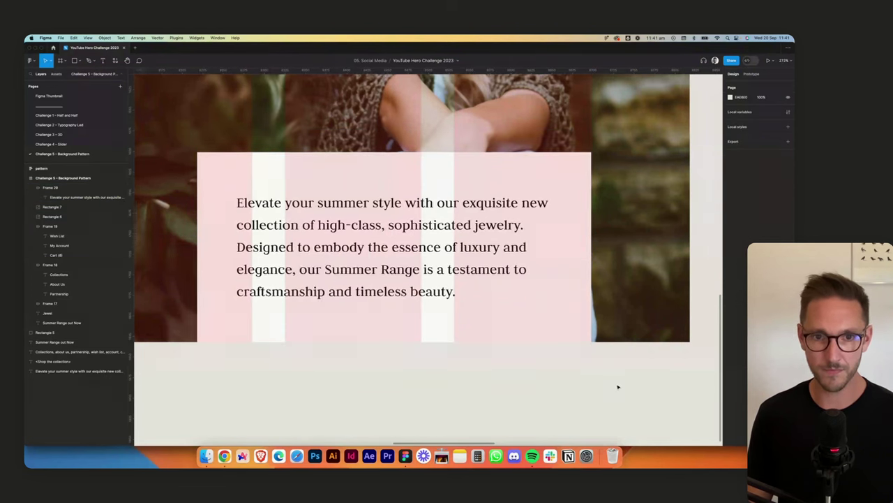
{"action": "key", "text": "shift+g"}
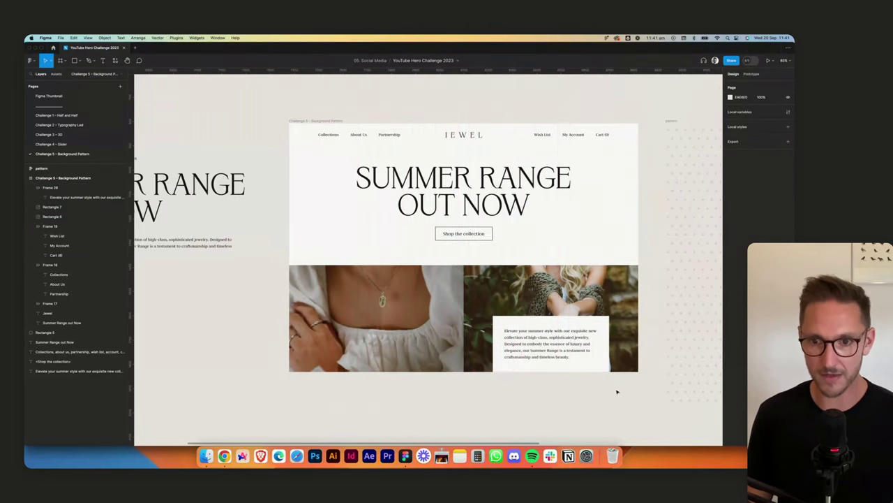
{"action": "left_click_drag", "start_coordinate": [618, 389], "coordinate": [615, 395]}
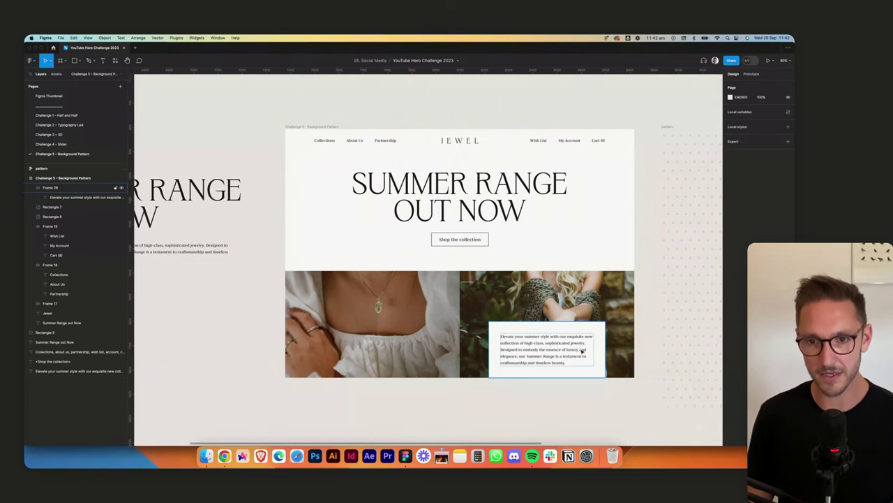
Move the text box onto the necklace photo, align its left edge with the first layout grid column, and leave the grid hidden
{"action": "left_click", "coordinate": [585, 324]}
{"action": "left_click_drag", "start_coordinate": [585, 352], "coordinate": [405, 343]}
{"action": "left_click", "coordinate": [577, 409]}
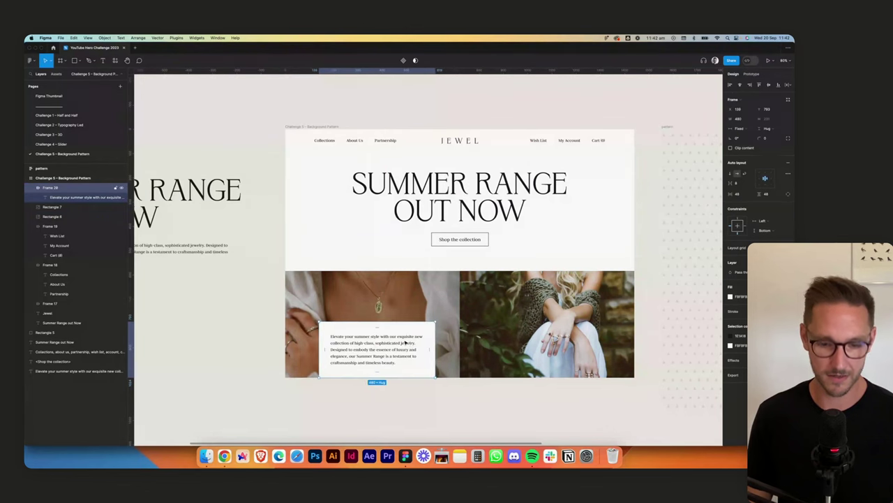
{"action": "key", "text": "ctrl+g"}
{"action": "scroll", "coordinate": [386, 349], "scroll_direction": "up", "scroll_amount": 5}
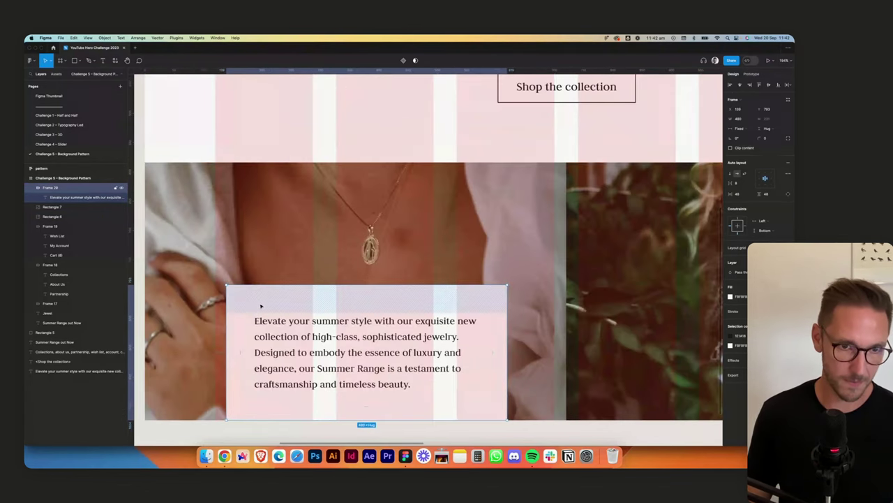
{"action": "left_click_drag", "start_coordinate": [261, 306], "coordinate": [251, 309]}
{"action": "left_click", "coordinate": [592, 430]}
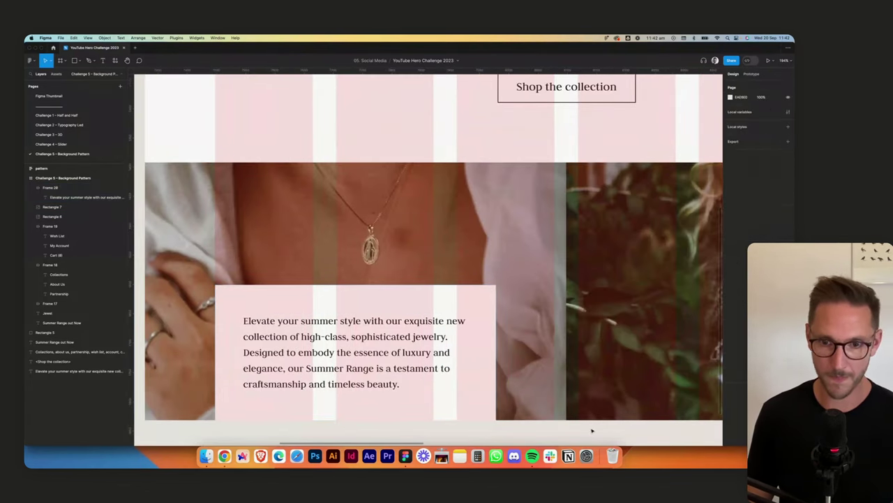
{"action": "scroll", "coordinate": [592, 430], "scroll_direction": "down", "scroll_amount": 5}
{"action": "key", "text": "ctrl+g"}
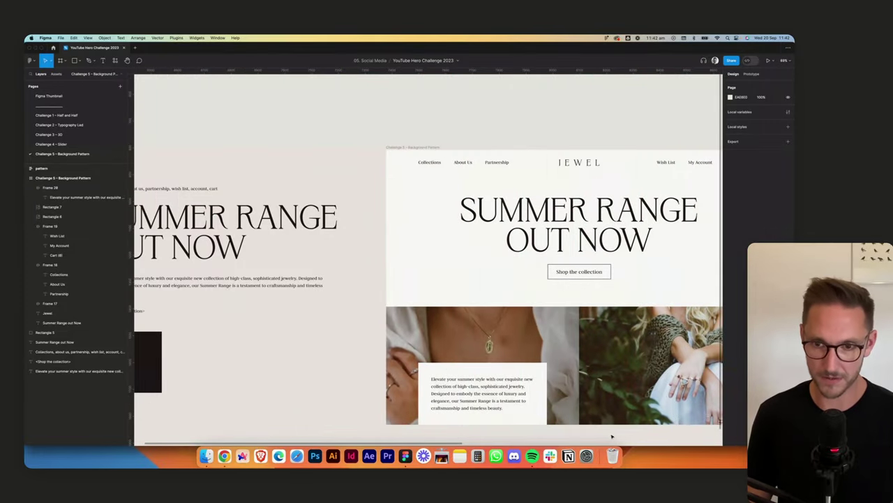
{"action": "scroll", "coordinate": [604, 426], "scroll_direction": "right", "scroll_amount": 1}
{"action": "scroll", "coordinate": [492, 392], "scroll_direction": "right", "scroll_amount": 2}
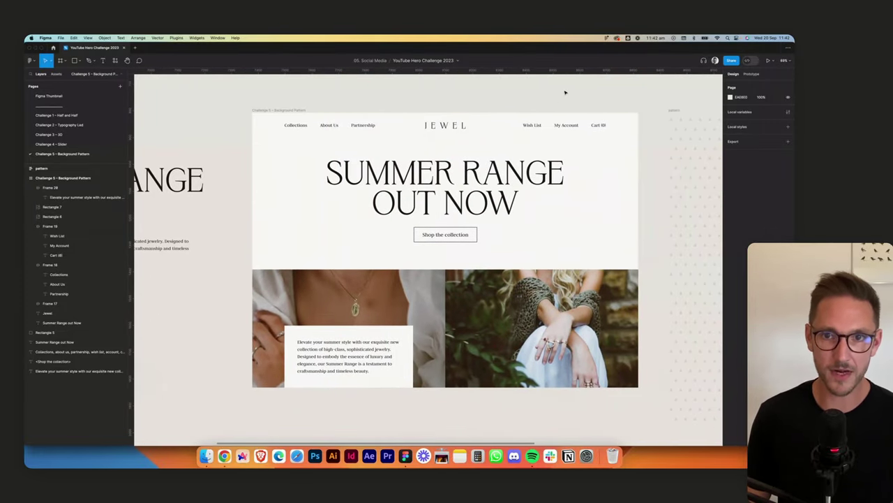
{"action": "scroll", "coordinate": [618, 112], "scroll_direction": "down", "scroll_amount": 3}
{"action": "scroll", "coordinate": [570, 102], "scroll_direction": "right", "scroll_amount": 2}
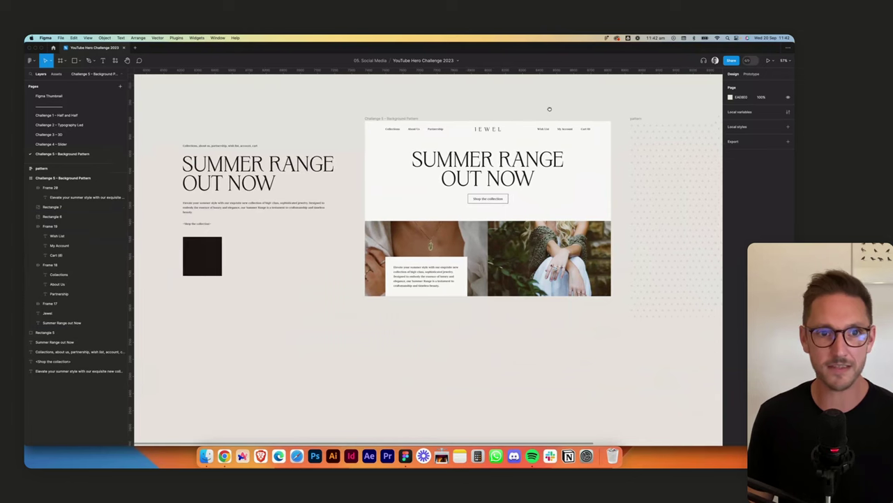
Duplicate the Challenge 5 hero frame and place the copy directly below the original
{"action": "left_click", "coordinate": [640, 119]}
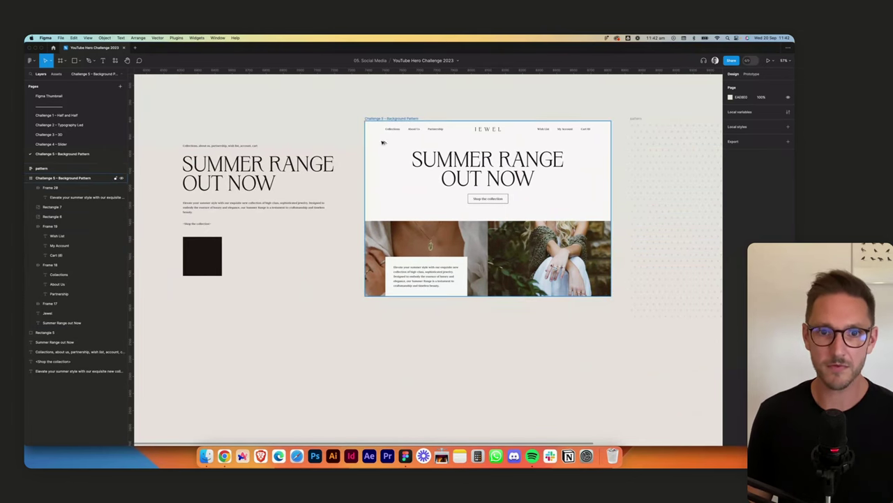
{"action": "left_click_drag", "start_coordinate": [385, 142], "coordinate": [393, 351]}
{"action": "left_click", "coordinate": [494, 333]}
{"action": "scroll", "coordinate": [494, 333], "scroll_direction": "down", "scroll_amount": 2}
{"action": "scroll", "coordinate": [494, 333], "scroll_direction": "right", "scroll_amount": 2}
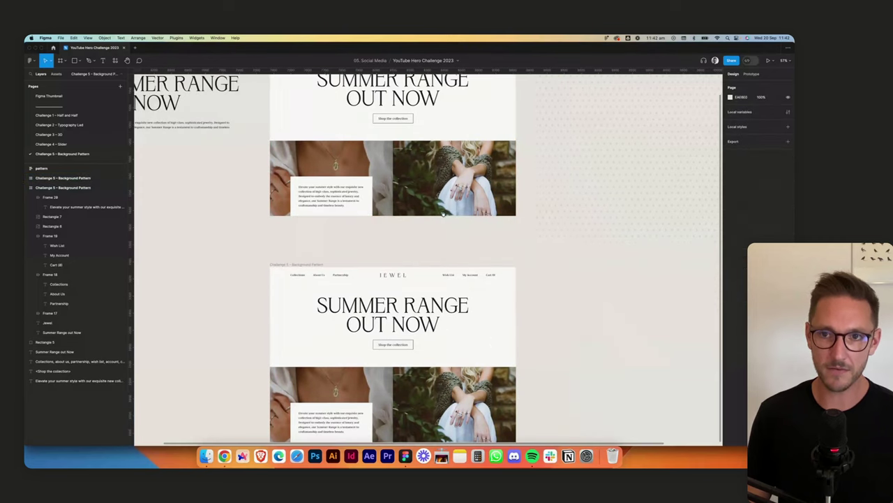
{"action": "scroll", "coordinate": [559, 206], "scroll_direction": "up", "scroll_amount": 3}
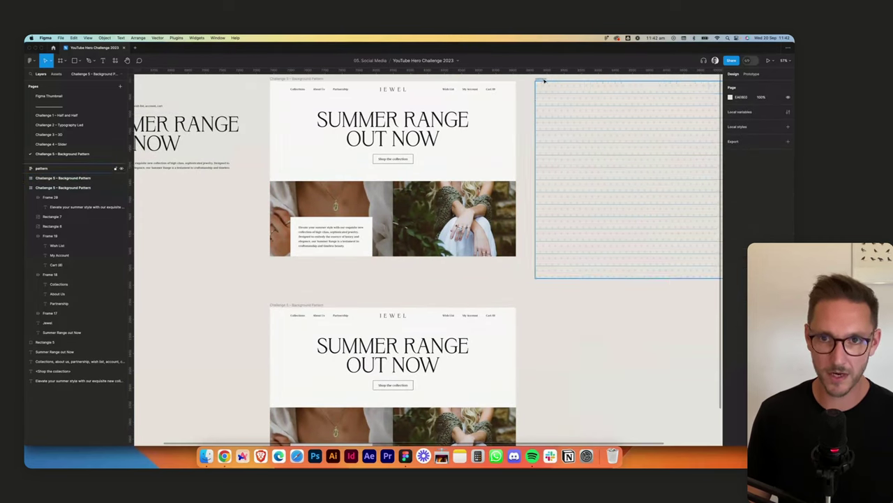
Copy the triangle pattern into the duplicated hero frame, aligned to its top edge and stacked behind all other layers
{"action": "left_click", "coordinate": [541, 79]}
{"action": "left_click", "coordinate": [578, 358]}
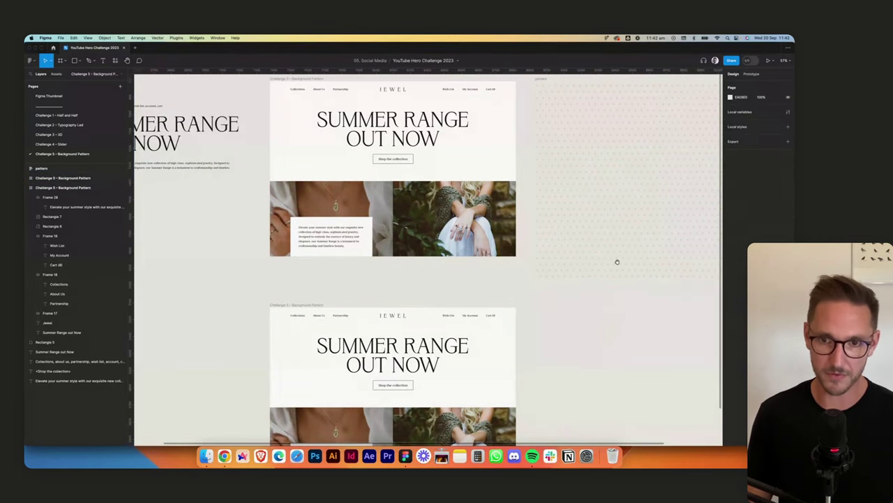
{"action": "scroll", "coordinate": [621, 256], "scroll_direction": "down", "scroll_amount": 5}
{"action": "scroll", "coordinate": [620, 255], "scroll_direction": "left", "scroll_amount": 2}
{"action": "left_click", "coordinate": [365, 119]}
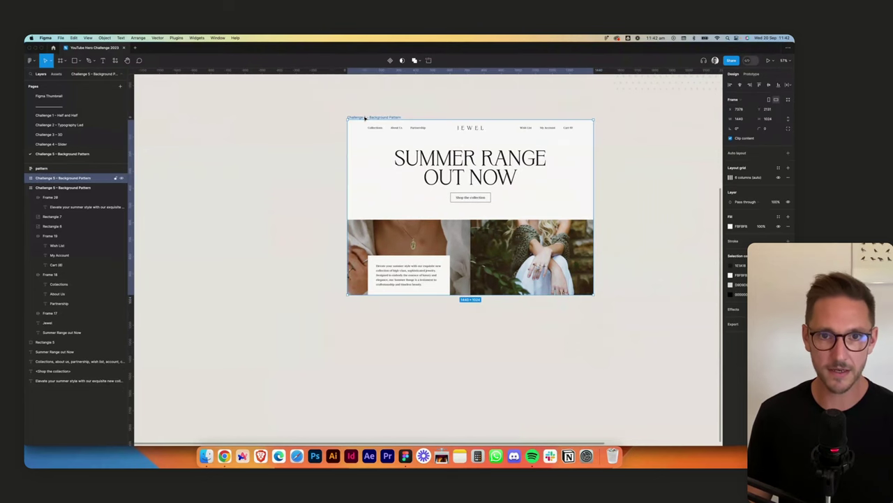
{"action": "key", "text": "super+v"}
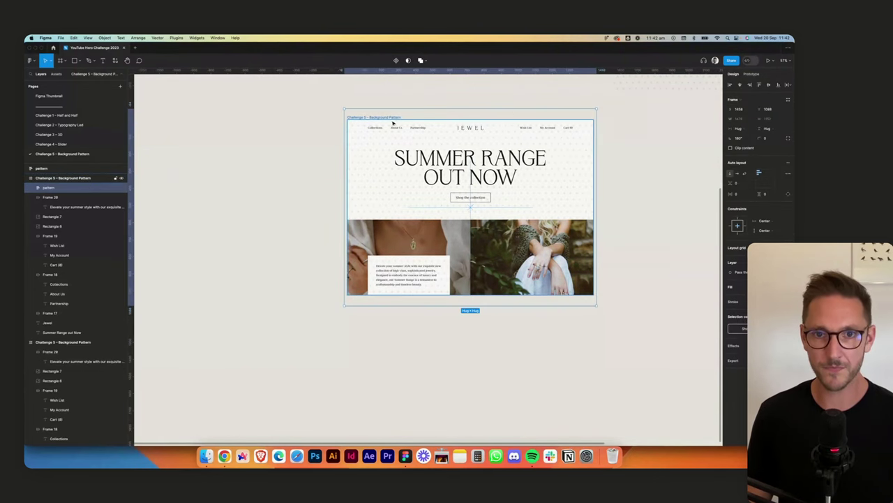
{"action": "left_click", "coordinate": [760, 86]}
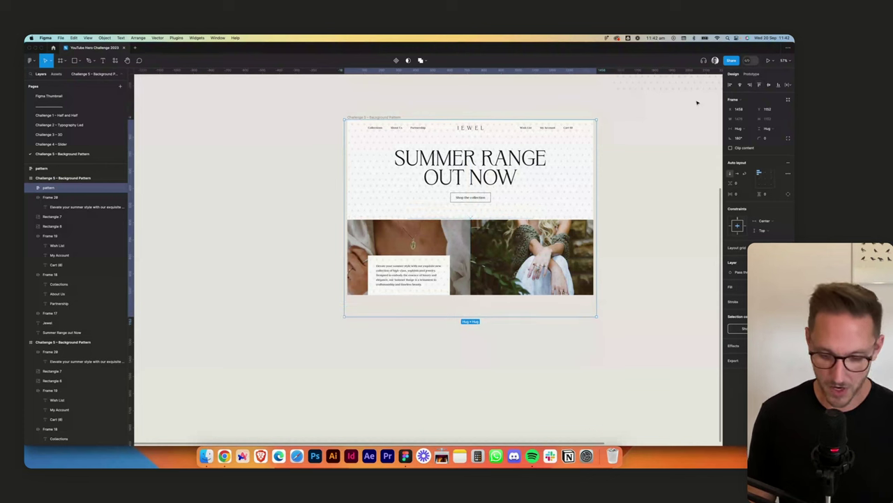
{"action": "key", "text": "super+alt+bracketleft"}
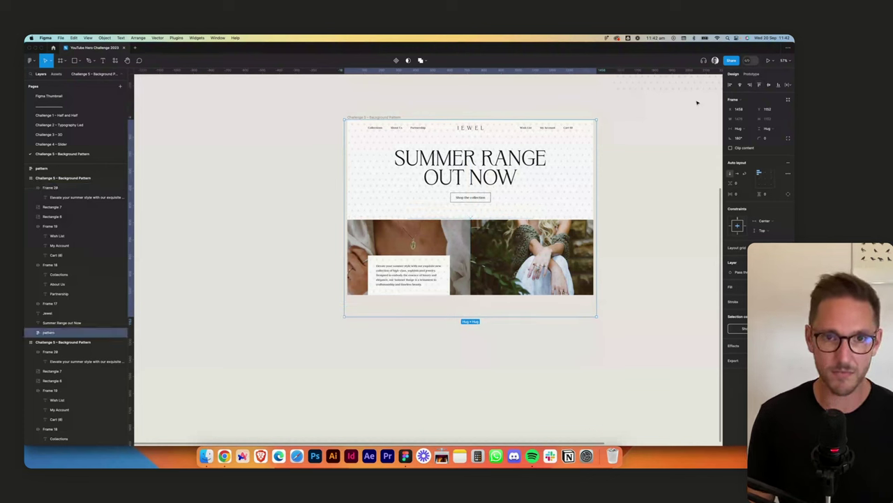
Collapse the nested text and navigation frames of the duplicated hero in the layer list
{"action": "left_click", "coordinate": [31, 187]}
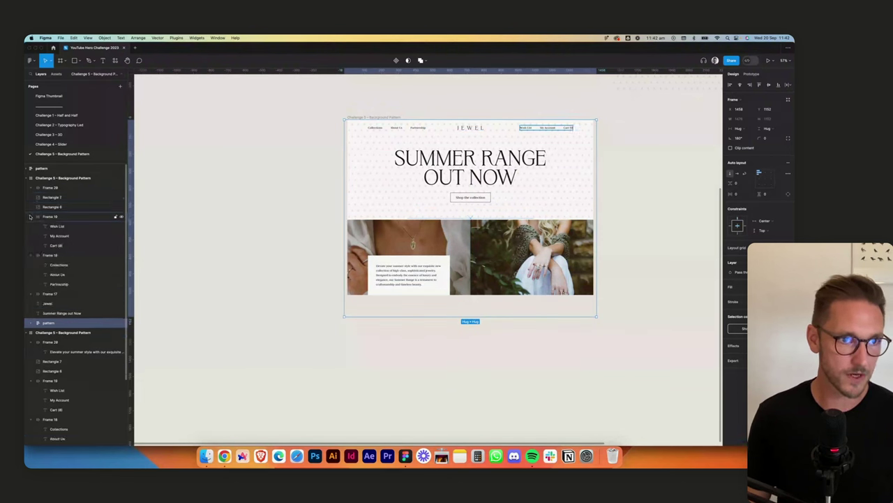
{"action": "left_click", "coordinate": [31, 216]}
{"action": "left_click", "coordinate": [31, 226]}
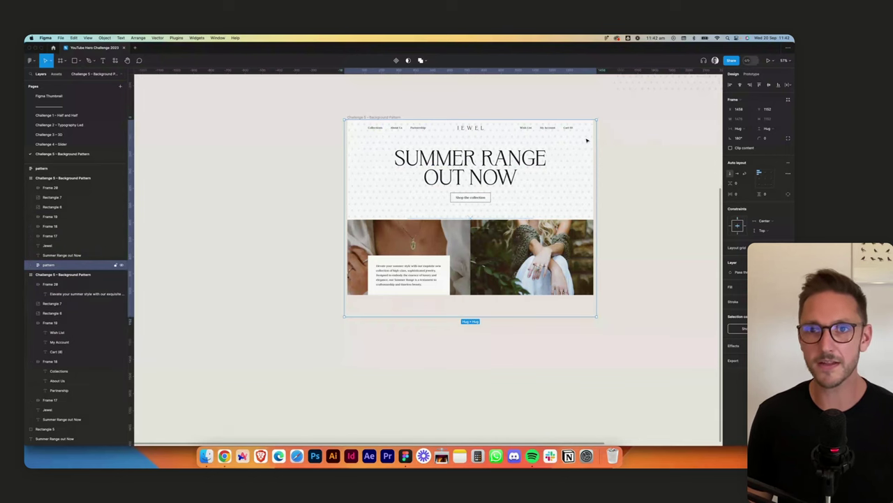
Move the pattern down to Y 1245 so it starts just below the navigation row
{"action": "left_click_drag", "start_coordinate": [586, 146], "coordinate": [585, 162]}
{"action": "scroll", "coordinate": [586, 164], "scroll_direction": "up", "scroll_amount": 5}
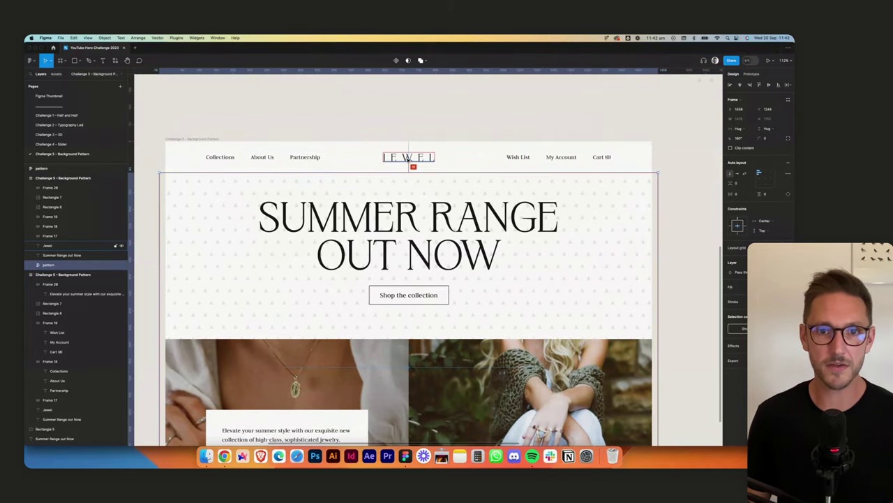
{"action": "key", "text": "Down"}
{"action": "scroll", "coordinate": [409, 161], "scroll_direction": "up", "scroll_amount": 1}
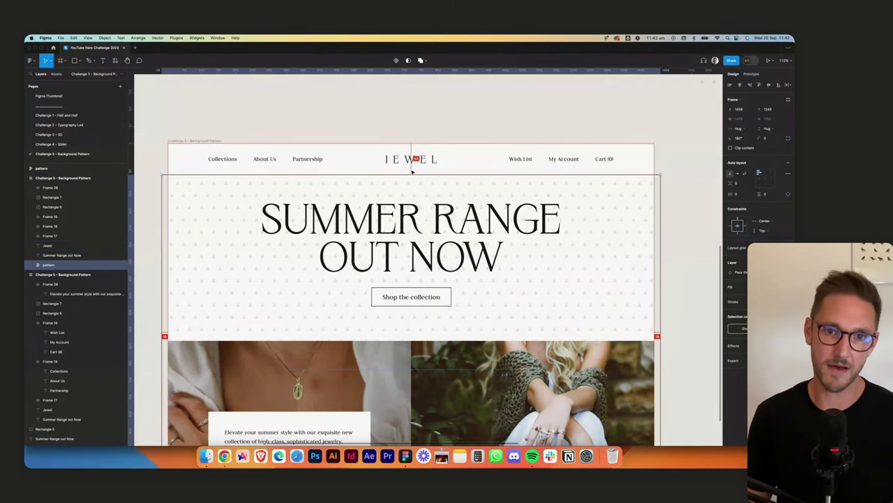
{"action": "left_click", "coordinate": [477, 116]}
{"action": "scroll", "coordinate": [478, 116], "scroll_direction": "up", "scroll_amount": 1}
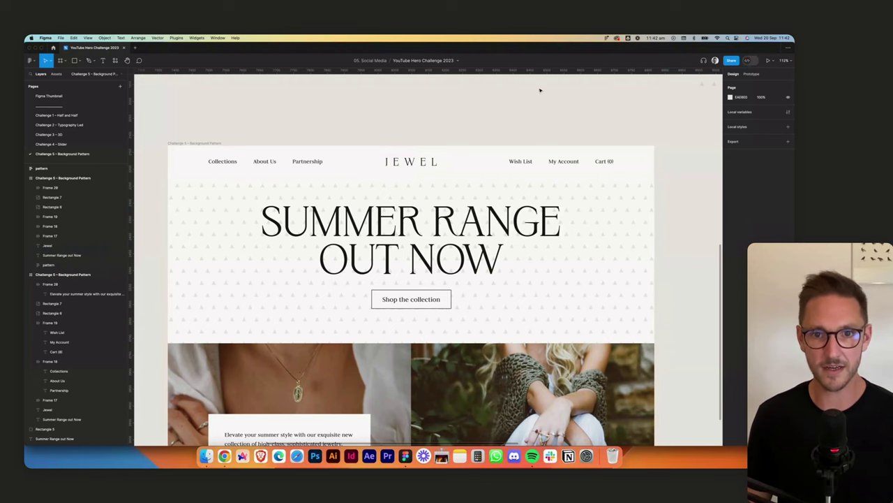
Lighten the background pattern by lowering the opacity of its dark triangle colour
{"action": "scroll", "coordinate": [541, 94], "scroll_direction": "down", "scroll_amount": 4}
{"action": "scroll", "coordinate": [586, 201], "scroll_direction": "up", "scroll_amount": 2}
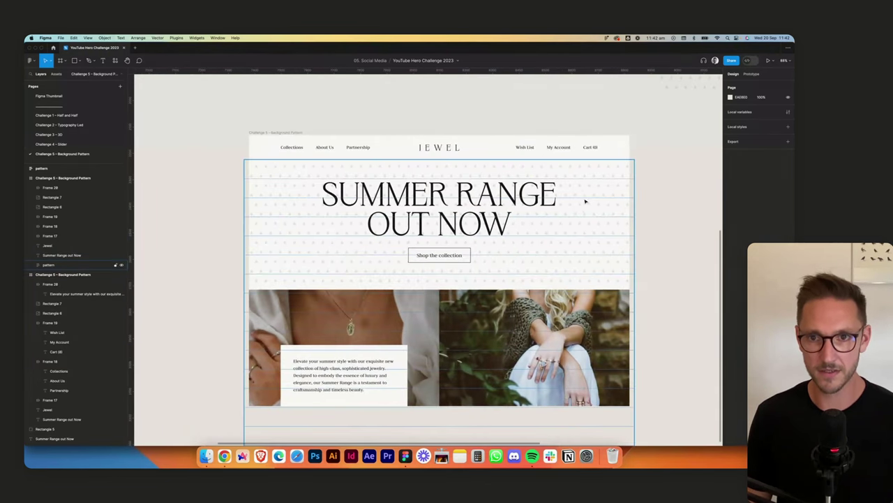
{"action": "left_click", "coordinate": [593, 207]}
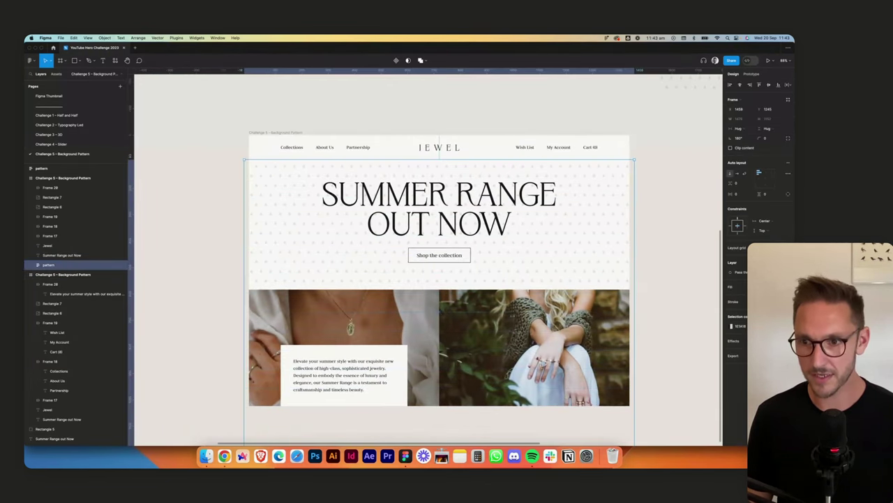
{"action": "left_click", "coordinate": [767, 326]}
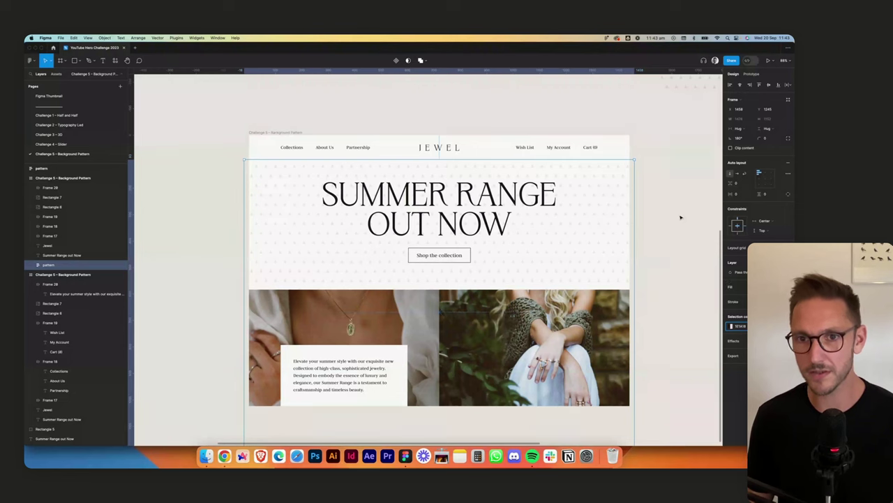
{"action": "left_click", "coordinate": [645, 156]}
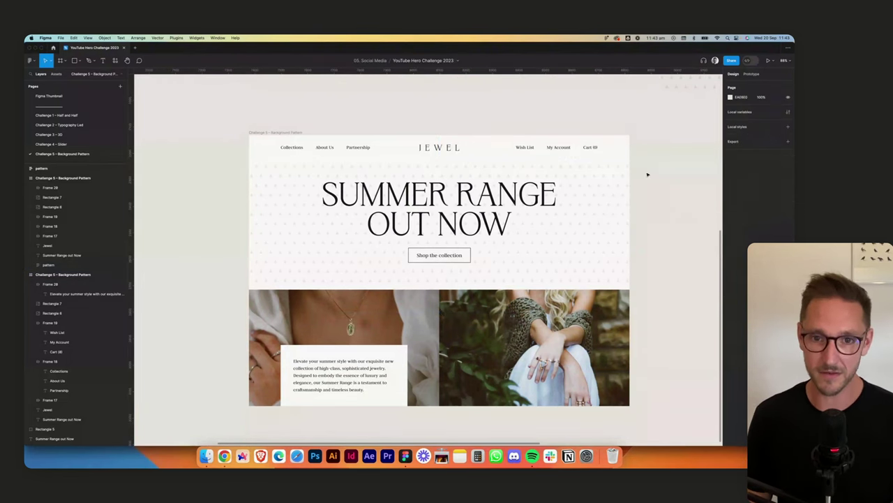
Duplicate the patterned hero frame and place the copy beside it with a narrow gap
{"action": "scroll", "coordinate": [365, 97], "scroll_direction": "down", "scroll_amount": 5}
{"action": "scroll", "coordinate": [364, 97], "scroll_direction": "up", "scroll_amount": 2}
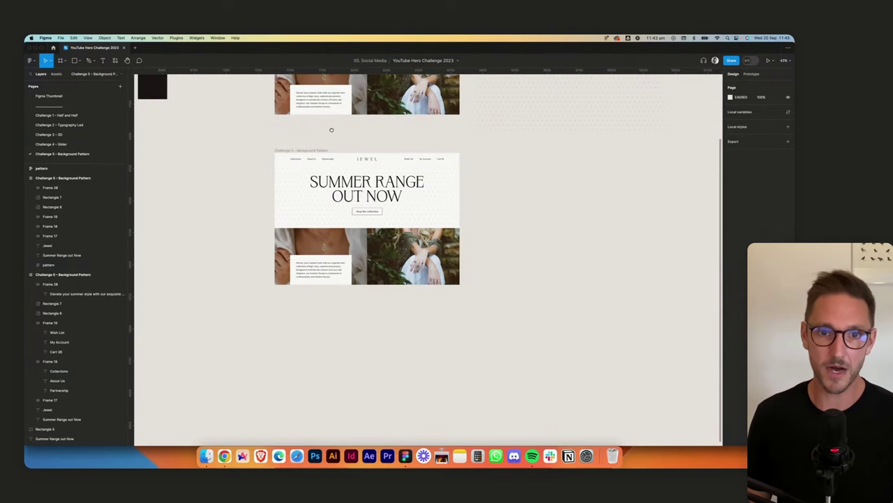
{"action": "left_click", "coordinate": [293, 151]}
{"action": "key", "text": "super+d"}
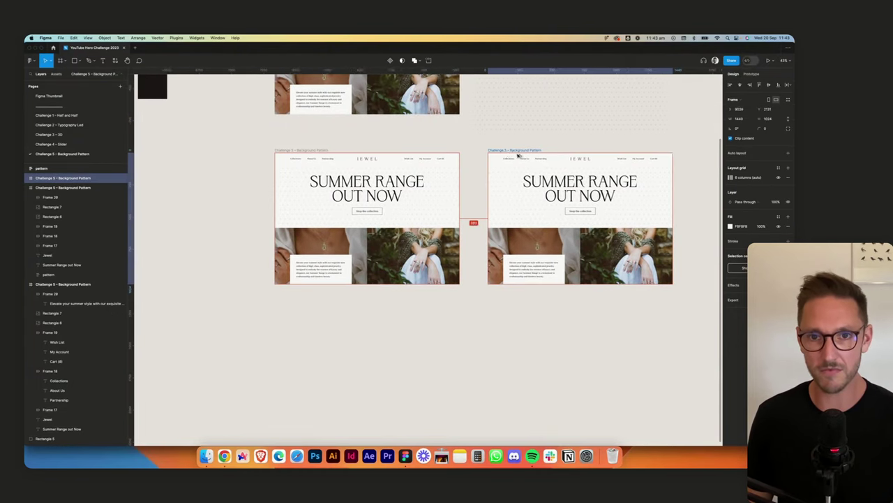
{"action": "left_click_drag", "start_coordinate": [506, 156], "coordinate": [491, 155]}
{"action": "left_click", "coordinate": [691, 204]}
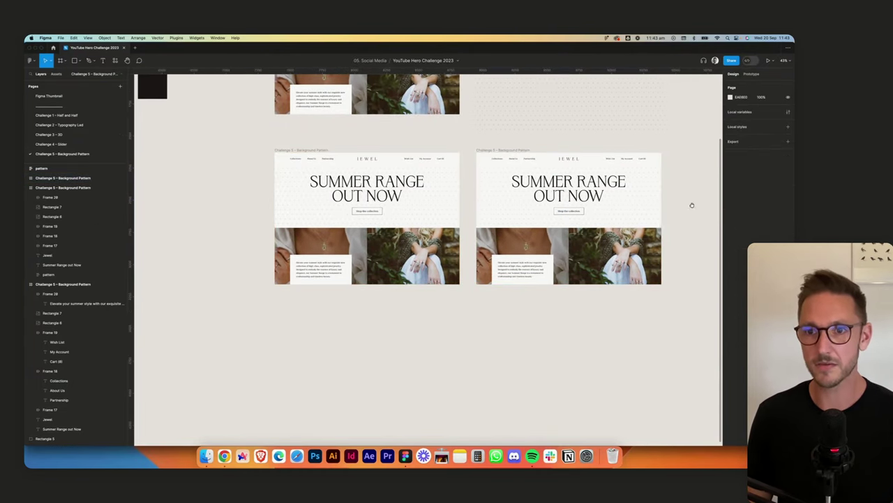
{"action": "left_click_drag", "start_coordinate": [651, 191], "coordinate": [611, 220]}
{"action": "scroll", "coordinate": [611, 220], "scroll_direction": "up", "scroll_amount": 5}
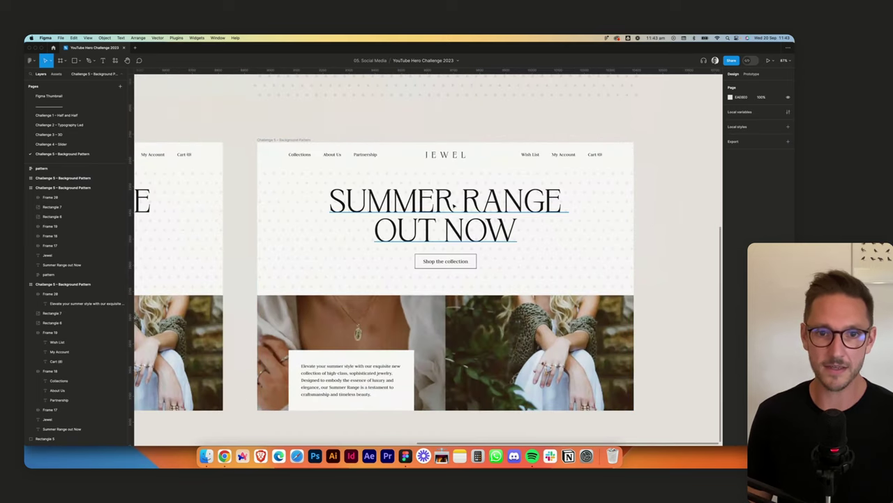
{"action": "left_click", "coordinate": [520, 208]}
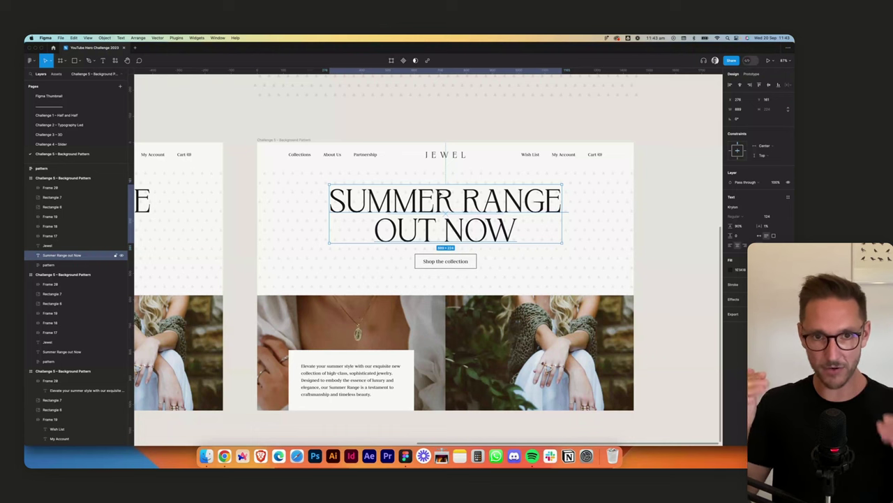
{"action": "key", "text": "super+d"}
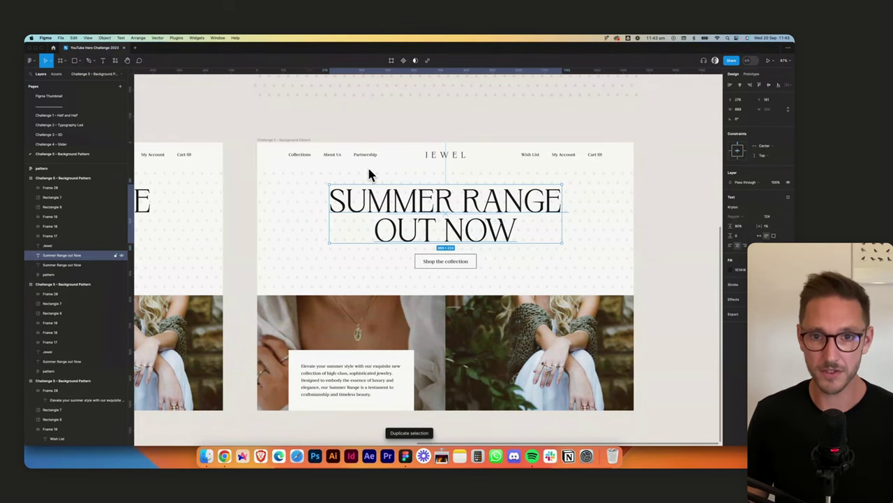
{"action": "key", "text": "super+z"}
{"action": "left_click", "coordinate": [666, 214]}
Wrap the headline and the Shop the collection button in an auto layout frame with 40 px spacing
{"action": "left_click", "coordinate": [436, 214]}
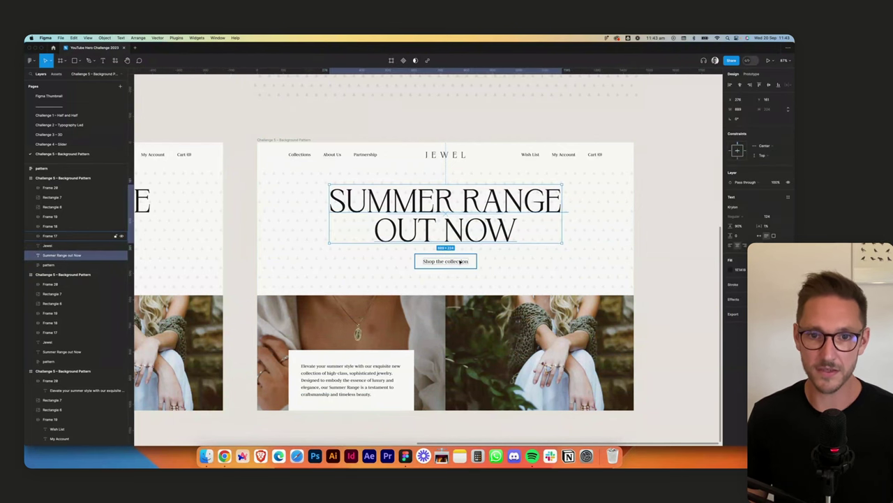
{"action": "left_click", "coordinate": [460, 261], "text": "shift"}
{"action": "key", "text": "shift+a"}
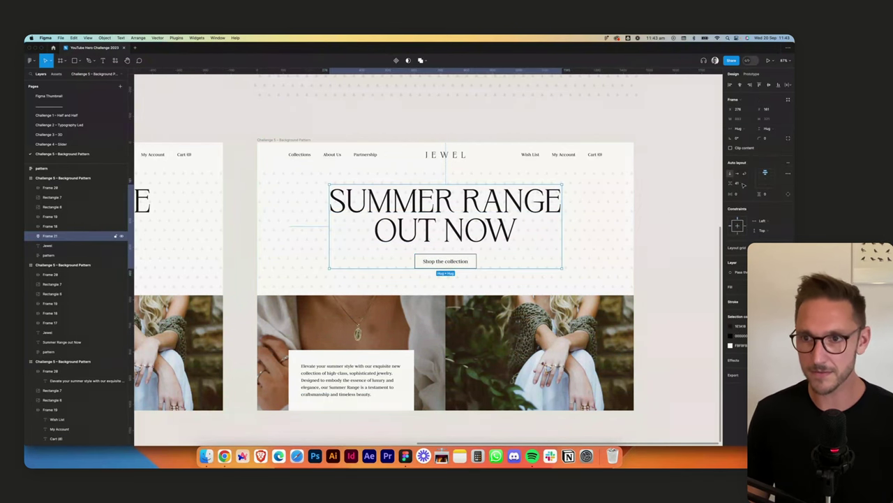
{"action": "left_click", "coordinate": [743, 185]}
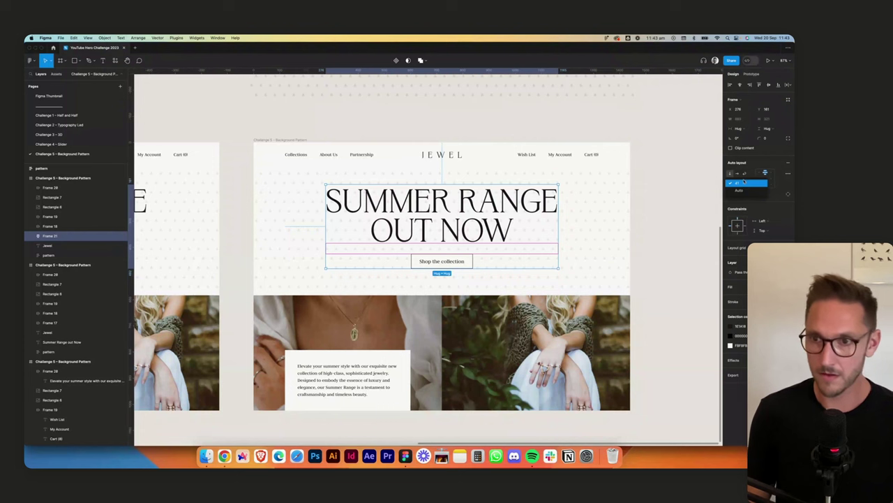
{"action": "left_click", "coordinate": [744, 183]}
{"action": "left_click", "coordinate": [740, 185]}
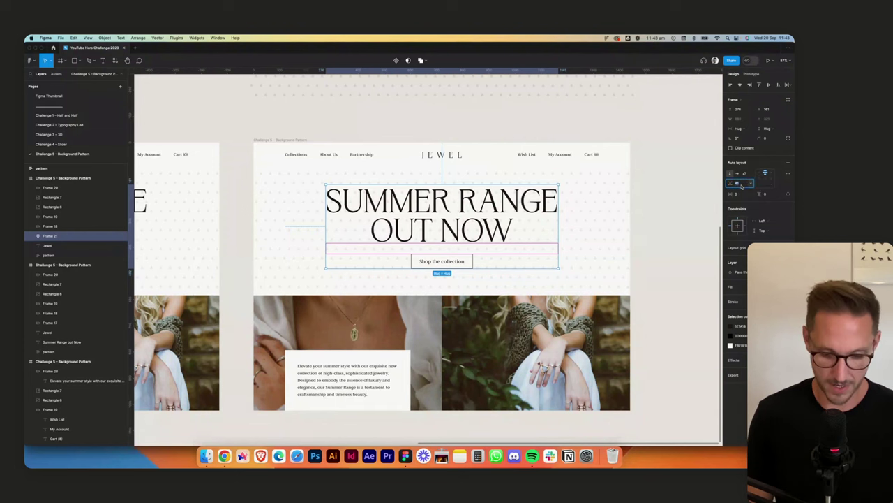
{"action": "type", "text": "40"}
{"action": "key", "text": "Return"}
Duplicate the headline inside the auto layout frame and reduce the upper copy to "Summer Range"
{"action": "double_click", "coordinate": [446, 203]}
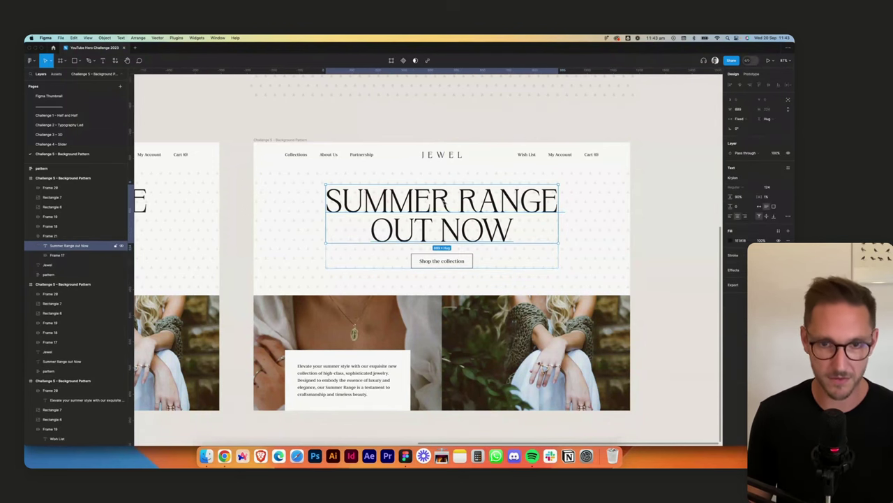
{"action": "key", "text": "super+d"}
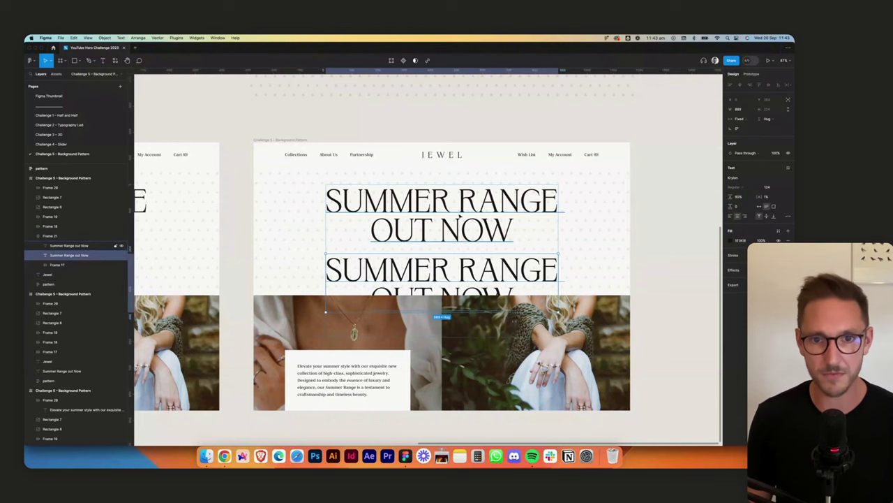
{"action": "double_click", "coordinate": [472, 225]}
{"action": "left_click", "coordinate": [524, 230]}
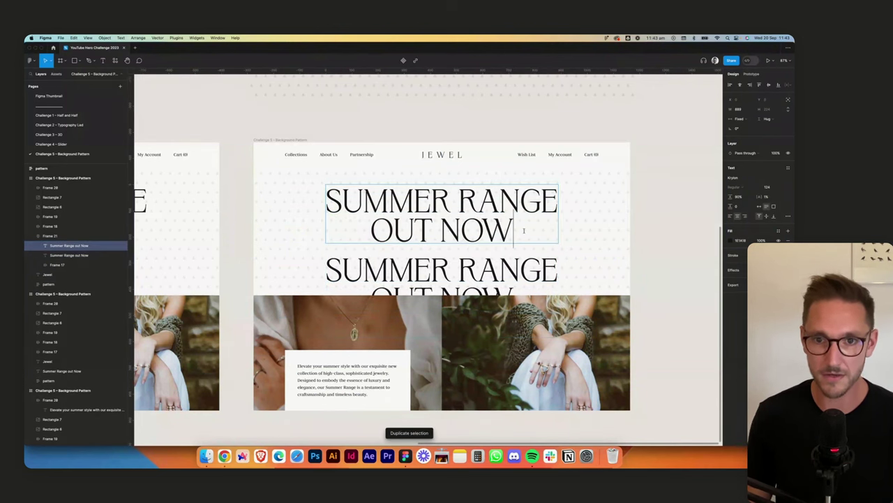
{"action": "key", "text": "super+shift+Left"}
{"action": "key", "text": "BackSpace"}
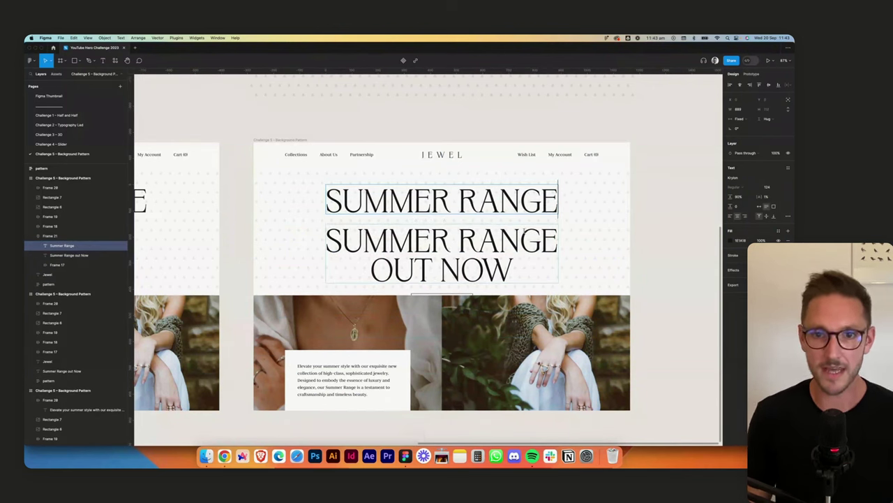
Remove "Summer Range" from the lower headline copy so it contains only "out Now"
{"action": "left_click", "coordinate": [497, 238]}
{"action": "key", "text": "Return"}
{"action": "left_click", "coordinate": [497, 234]}
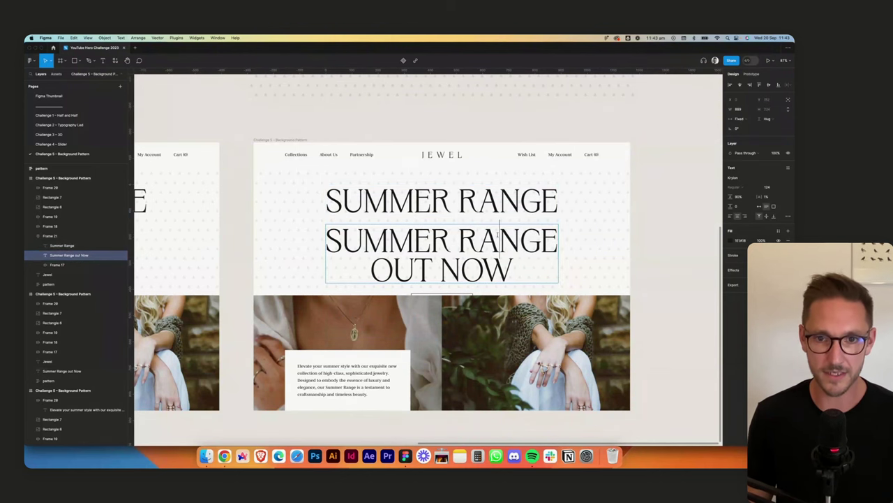
{"action": "key", "text": "super+Right"}
{"action": "key", "text": "super+shift+Left"}
{"action": "key", "text": "BackSpace"}
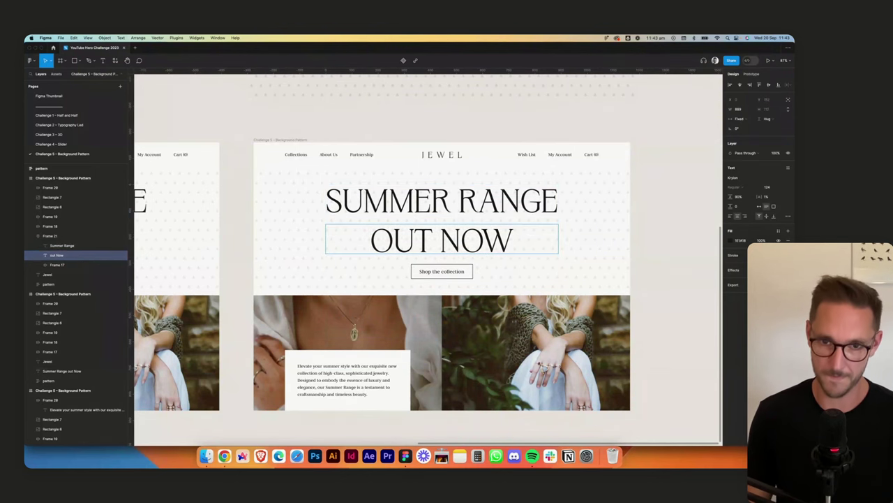
{"action": "key", "text": "Escape"}
Wrap the "Summer Range" headline line in an auto layout frame with 16 px horizontal and 16 px vertical padding
{"action": "left_click", "coordinate": [509, 202]}
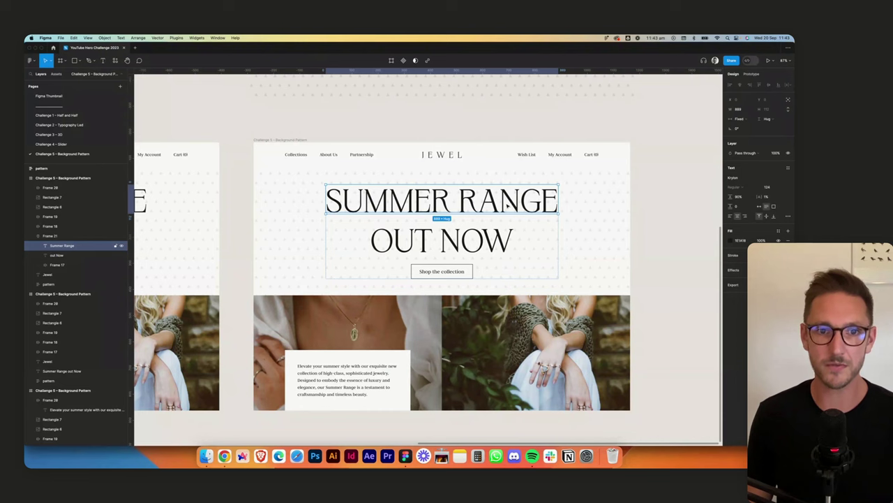
{"action": "key", "text": "shift+a"}
{"action": "left_click", "coordinate": [740, 195]}
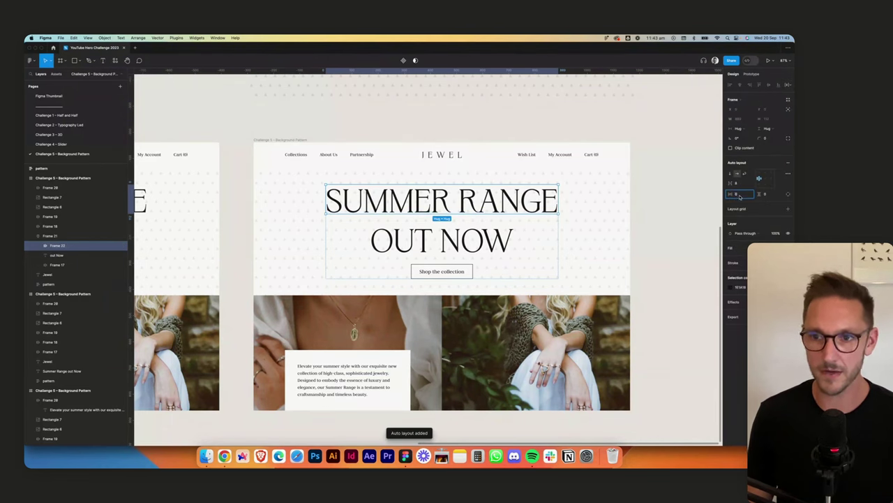
{"action": "type", "text": "16"}
{"action": "key", "text": "Tab"}
{"action": "type", "text": "16"}
{"action": "key", "text": "Tab"}
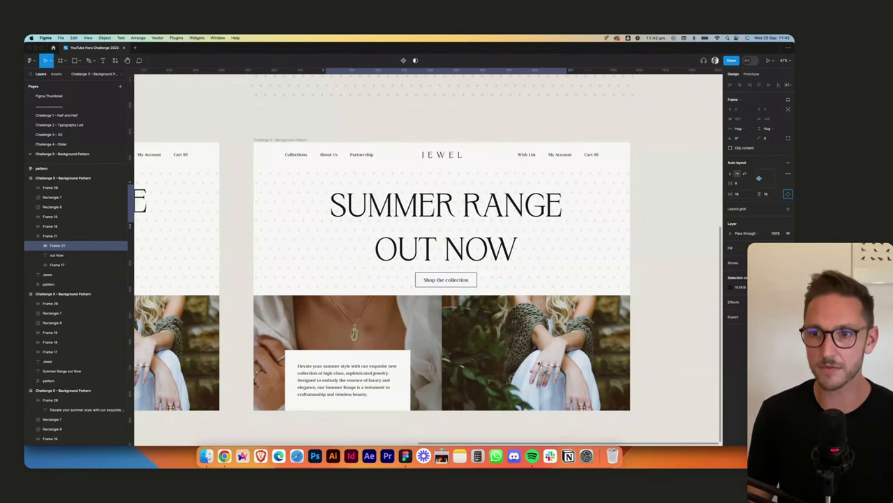
Give the "Summer Range" frame a solid fill matching the off-white sampled from the plain hero background
{"action": "left_click", "coordinate": [733, 249]}
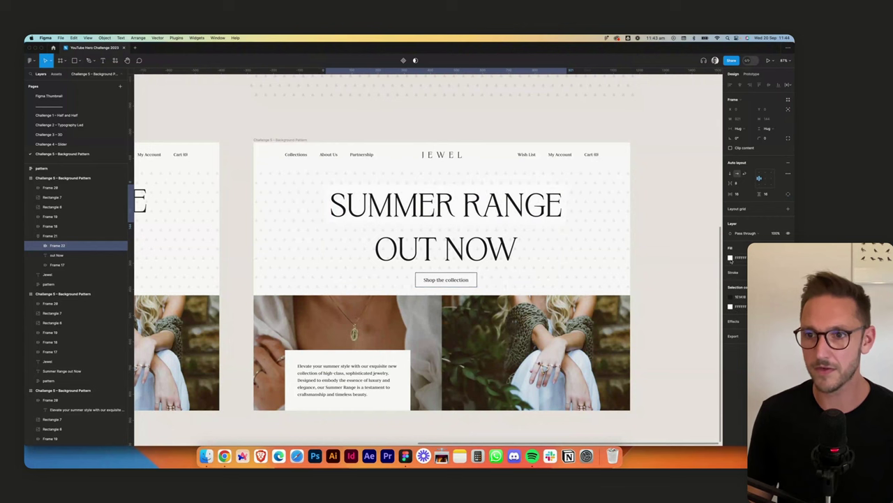
{"action": "left_click", "coordinate": [731, 258]}
{"action": "left_click", "coordinate": [659, 361]}
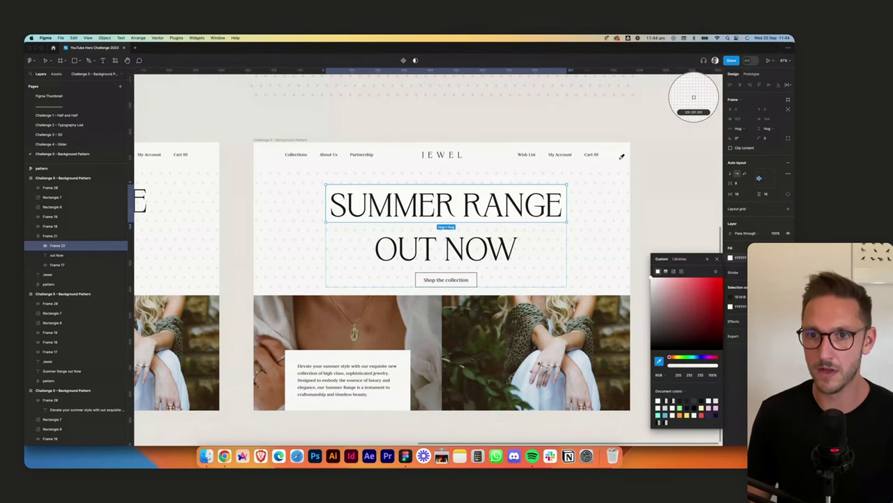
{"action": "left_click", "coordinate": [621, 157]}
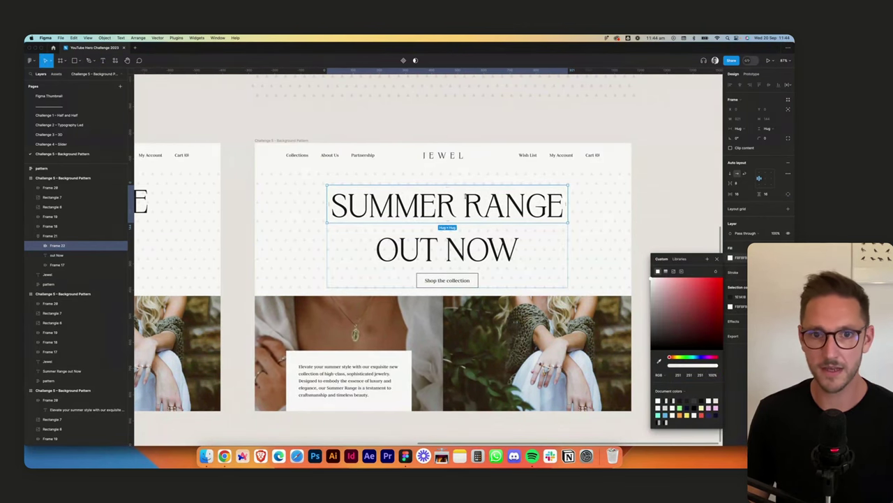
Set the "Summer Range" frame's individual top padding to 8 px and nudge it slightly smaller
{"action": "key", "text": "shift+2"}
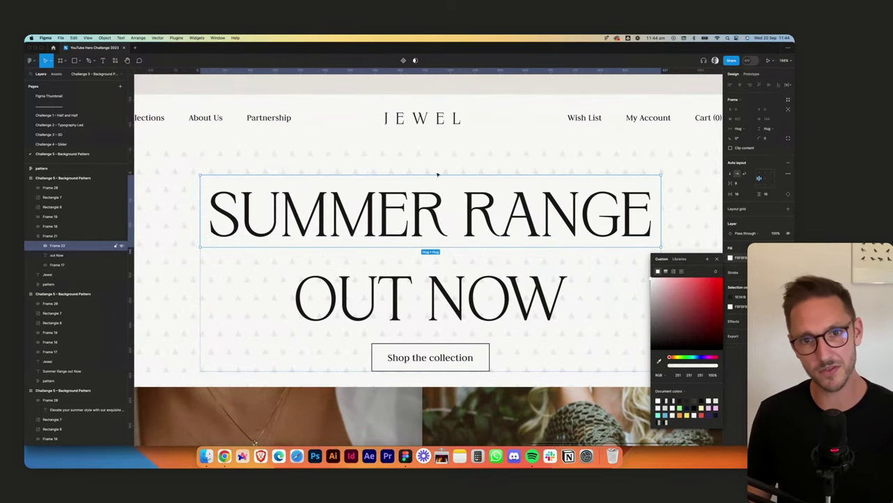
{"action": "left_click", "coordinate": [788, 195]}
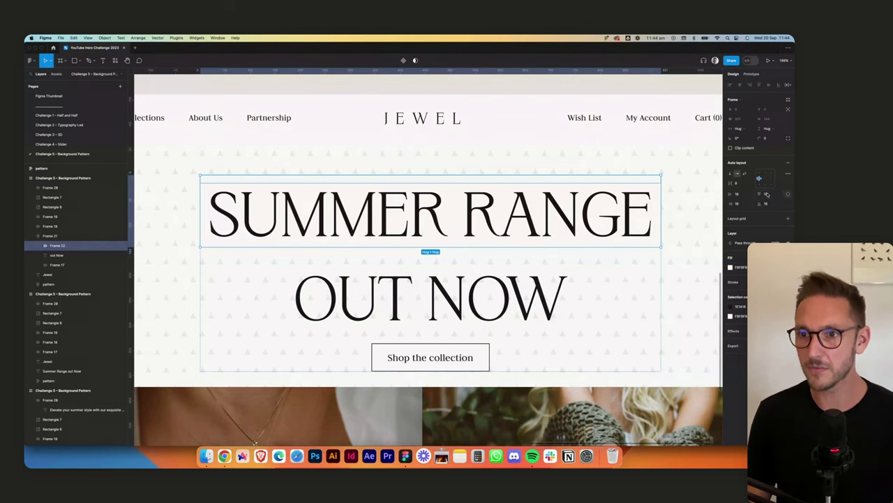
{"action": "left_click", "coordinate": [766, 194]}
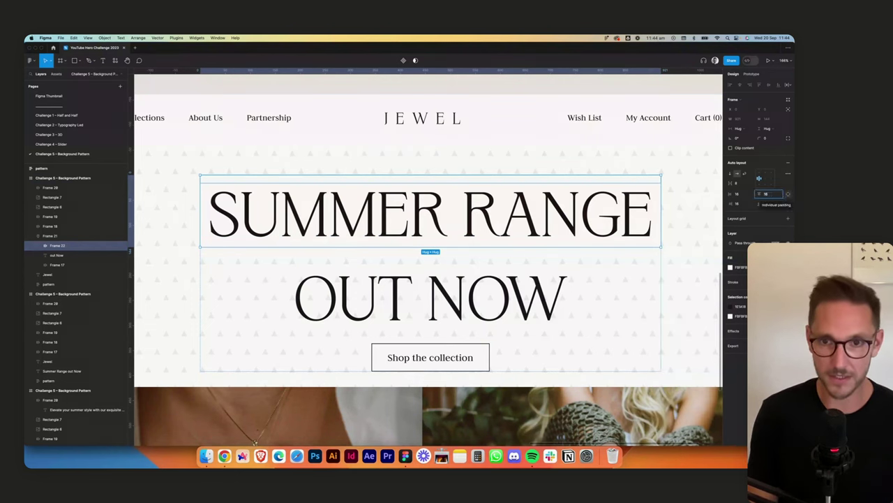
{"action": "type", "text": "8"}
{"action": "key", "text": "Return"}
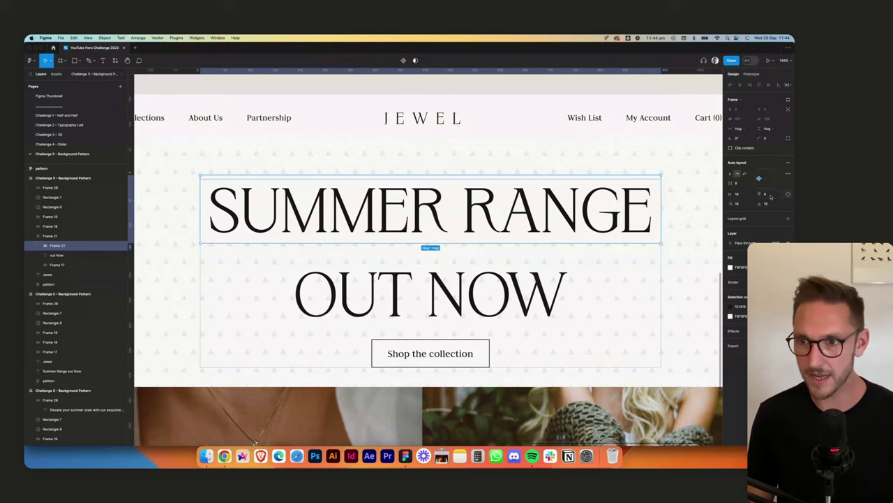
{"action": "left_click", "coordinate": [768, 195]}
{"action": "key", "text": "Down"}
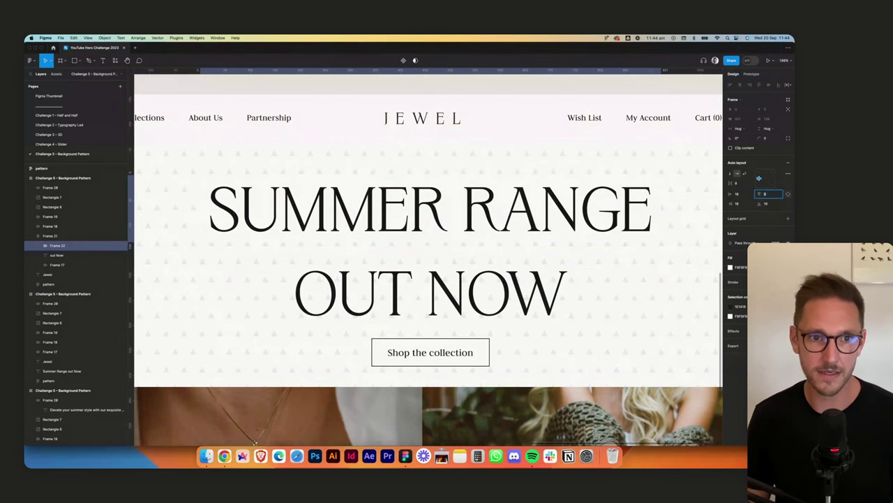
{"action": "left_click", "coordinate": [540, 85]}
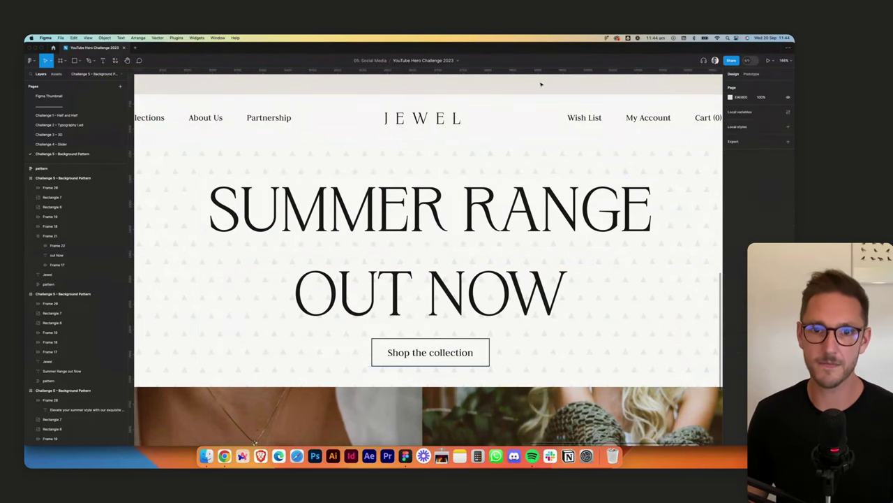
Delete the "Out Now" line and duplicate the padded, filled "Summer Range" frame in its place
{"action": "scroll", "coordinate": [541, 84], "scroll_direction": "down", "scroll_amount": 4}
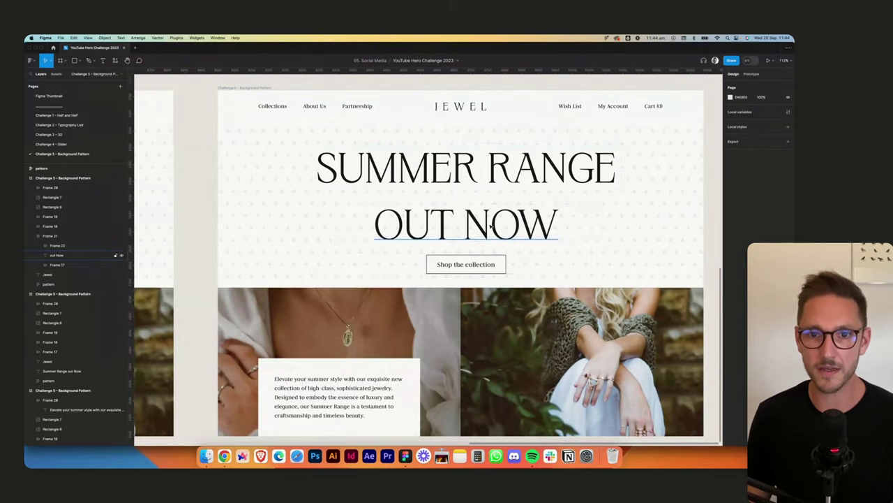
{"action": "double_click", "coordinate": [533, 226]}
{"action": "key", "text": "Delete"}
{"action": "left_click", "coordinate": [505, 176]}
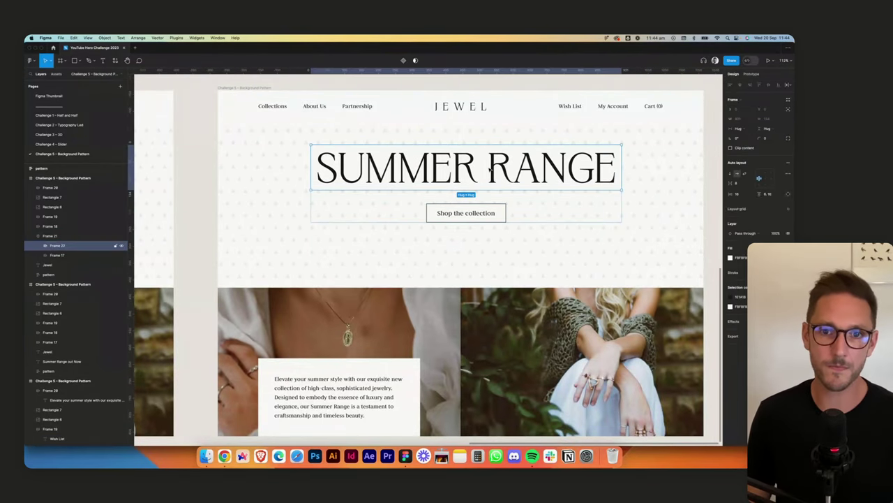
{"action": "key", "text": "super+d"}
Change the duplicated frame's text to "Out Now" and set that text's width to Hug contents
{"action": "double_click", "coordinate": [472, 223]}
{"action": "double_click", "coordinate": [471, 223]}
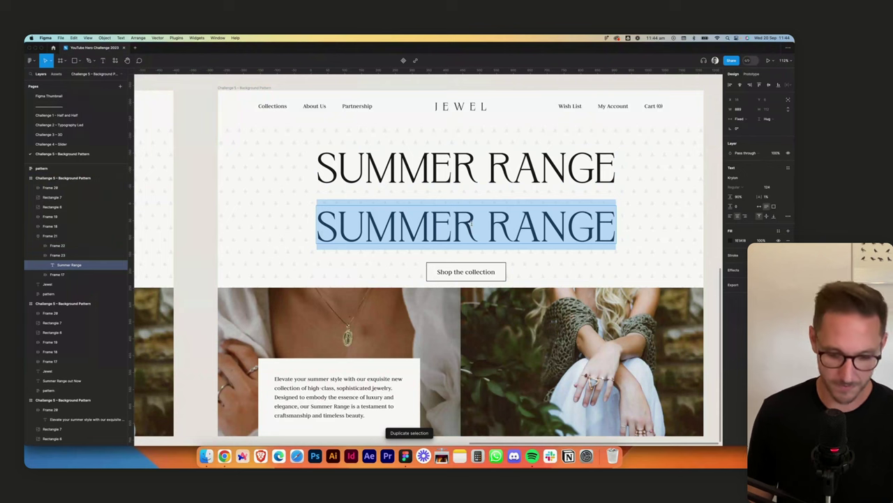
{"action": "type", "text": "Out Now"}
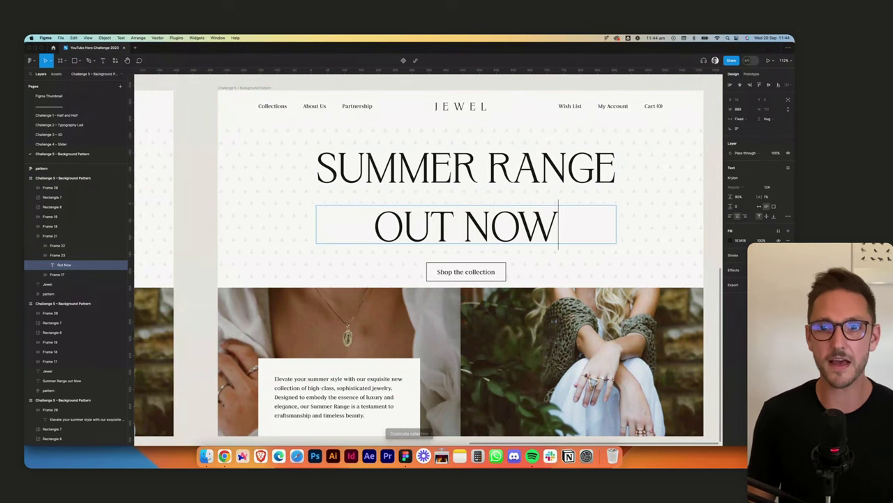
{"action": "key", "text": "Escape"}
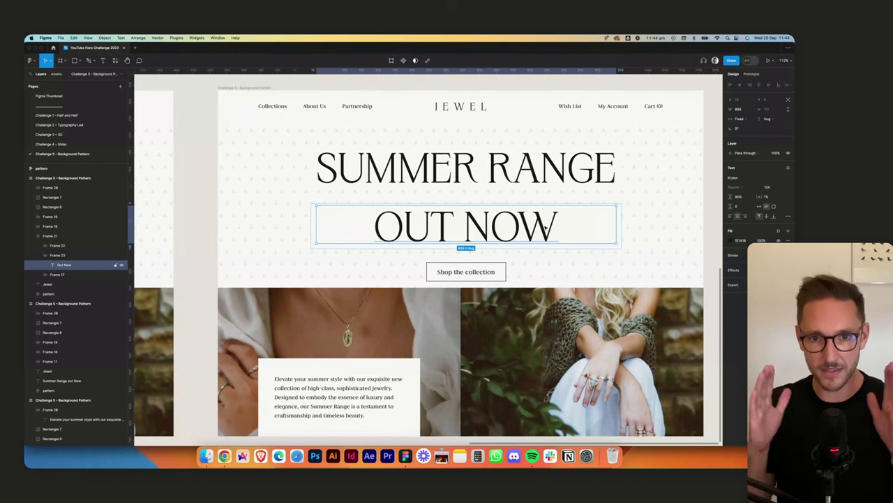
{"action": "left_click", "coordinate": [742, 120]}
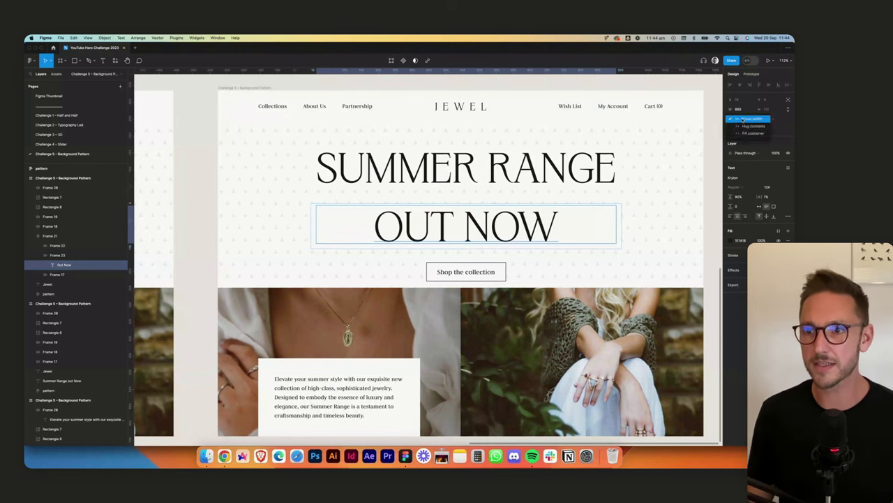
{"action": "left_click", "coordinate": [744, 125]}
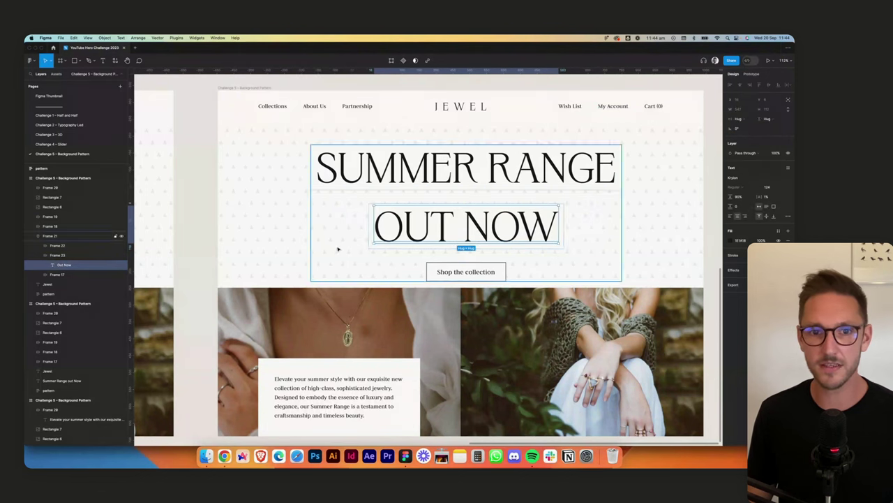
Wrap the "Summer Range" and "Out Now" frames in one vertical auto layout frame with 0 spacing
{"action": "left_click", "coordinate": [372, 215]}
{"action": "left_click", "coordinate": [474, 177], "text": "shift"}
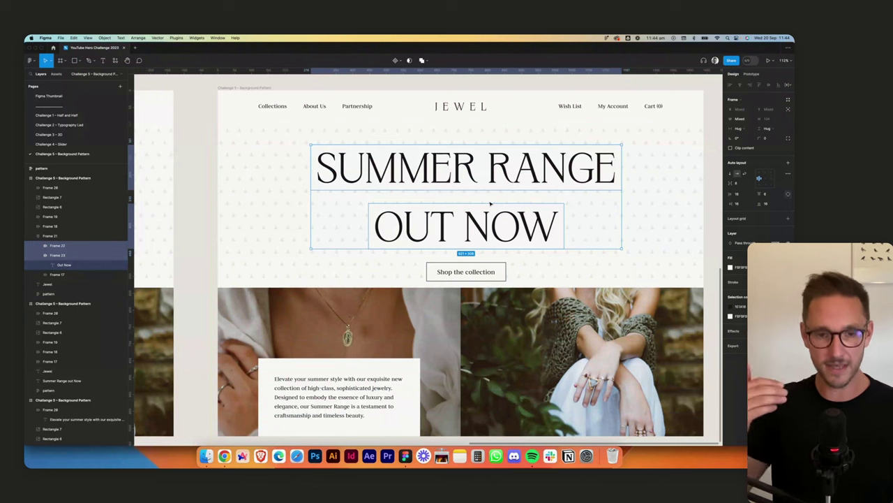
{"action": "key", "text": "shift+a"}
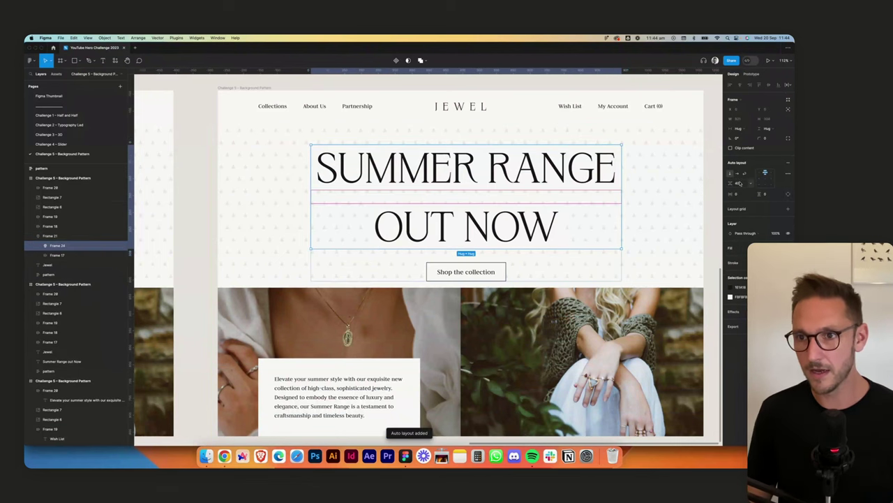
{"action": "left_click", "coordinate": [738, 182]}
{"action": "type", "text": "0"}
{"action": "key", "text": "Return"}
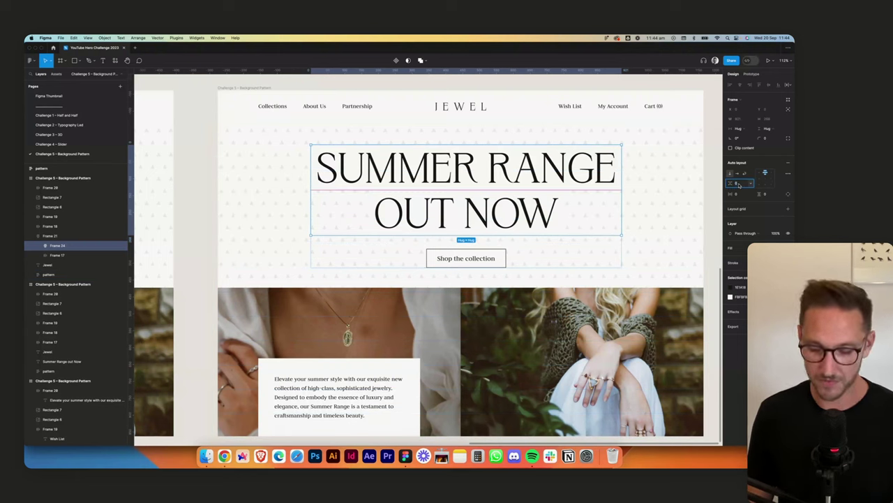
Tighten the spacing between the two headline frames to -21 so the lines sit closer together
{"action": "key", "text": "shift+Down"}
{"action": "key", "text": "shift+Down"}
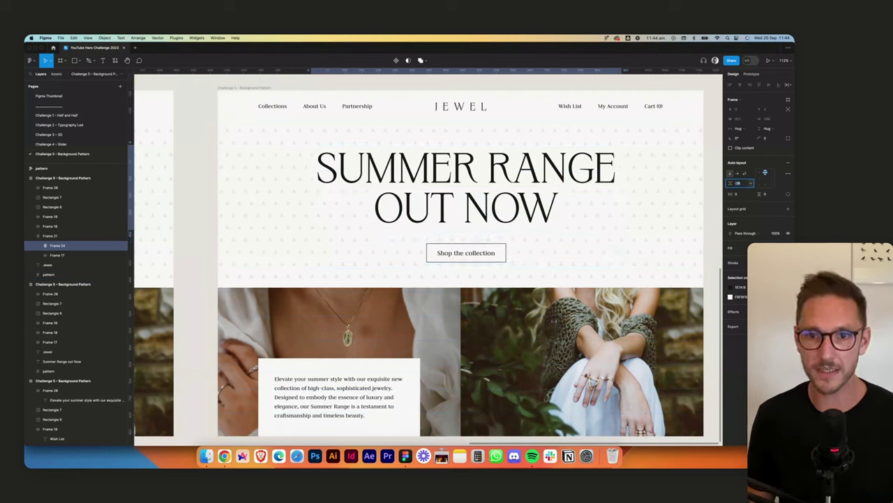
{"action": "scroll", "coordinate": [446, 188], "scroll_direction": "up", "scroll_amount": 1}
{"action": "scroll", "coordinate": [445, 188], "scroll_direction": "up", "scroll_amount": 5}
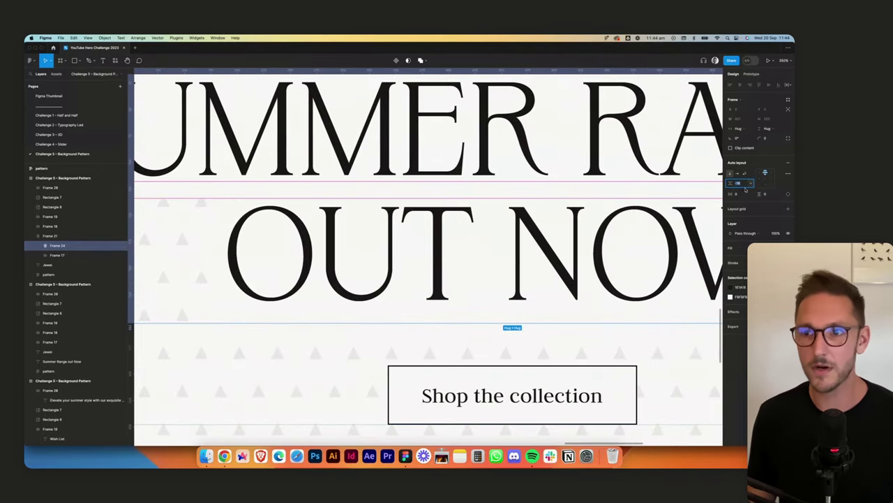
{"action": "key", "text": "shift+Down"}
{"action": "key", "text": "shift+Down"}
{"action": "key", "text": "shift+Down"}
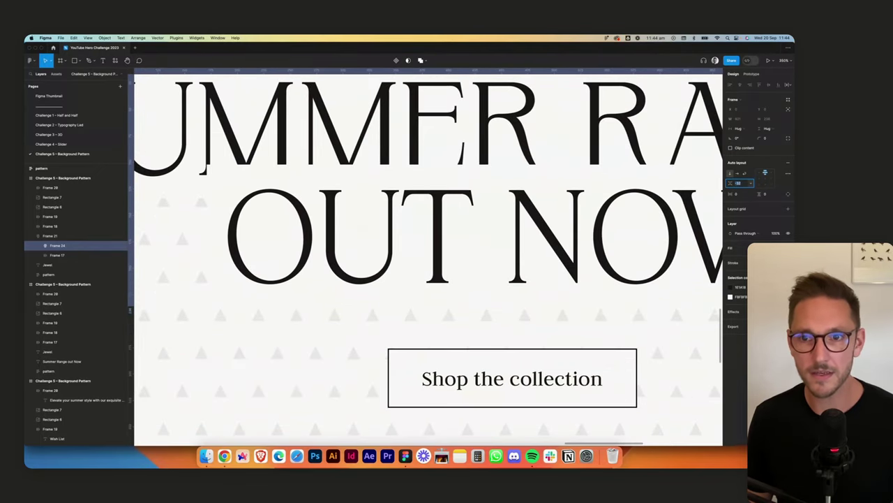
{"action": "key", "text": "shift+Up"}
{"action": "key", "text": "shift+Up"}
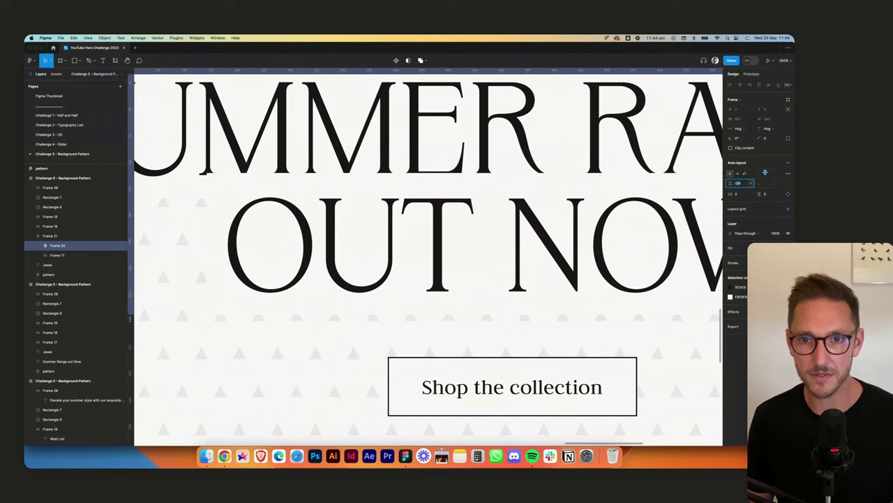
{"action": "key", "text": "Up"}
{"action": "key", "text": "Up"}
{"action": "key", "text": "Up"}
{"action": "key", "text": "Up"}
{"action": "key", "text": "Down"}
{"action": "key", "text": "Down"}
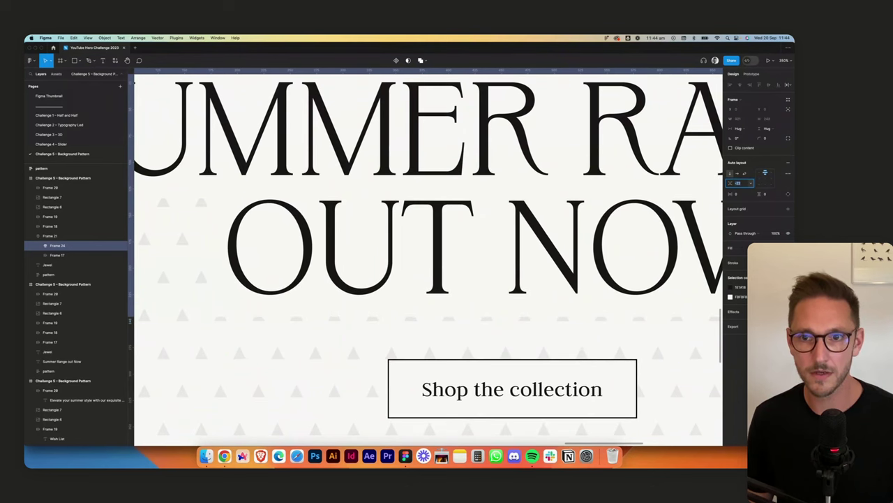
{"action": "key", "text": "Up"}
{"action": "scroll", "coordinate": [616, 200], "scroll_direction": "down", "scroll_amount": 10}
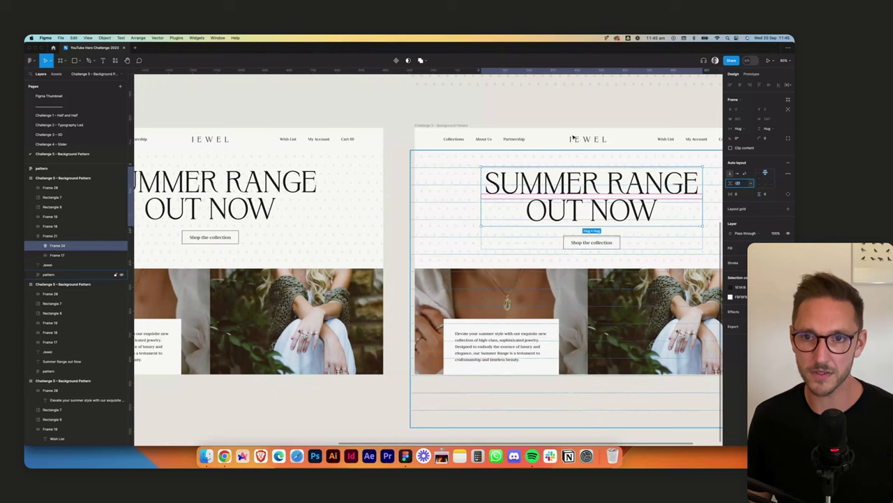
{"action": "left_click", "coordinate": [619, 104]}
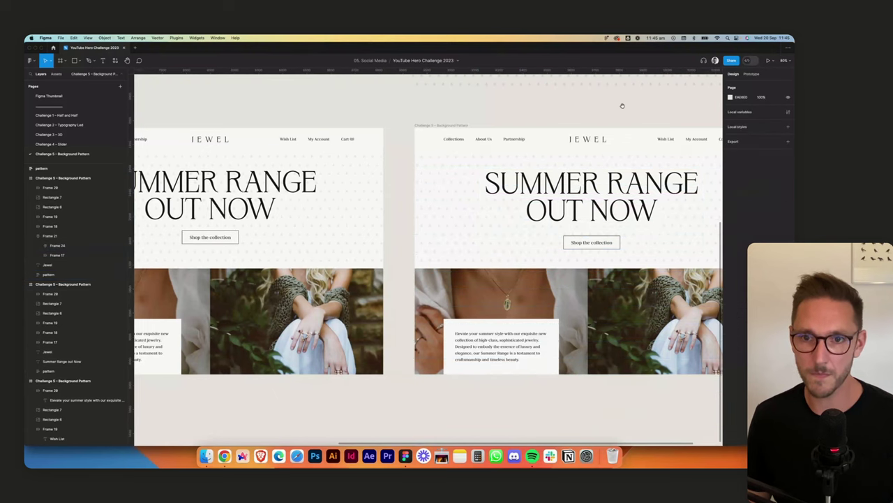
Hide the interface and examine the revised hero section, checking how the headline stands against the triangle pattern
{"action": "scroll", "coordinate": [624, 109], "scroll_direction": "right", "scroll_amount": 5}
{"action": "scroll", "coordinate": [523, 118], "scroll_direction": "right", "scroll_amount": 2}
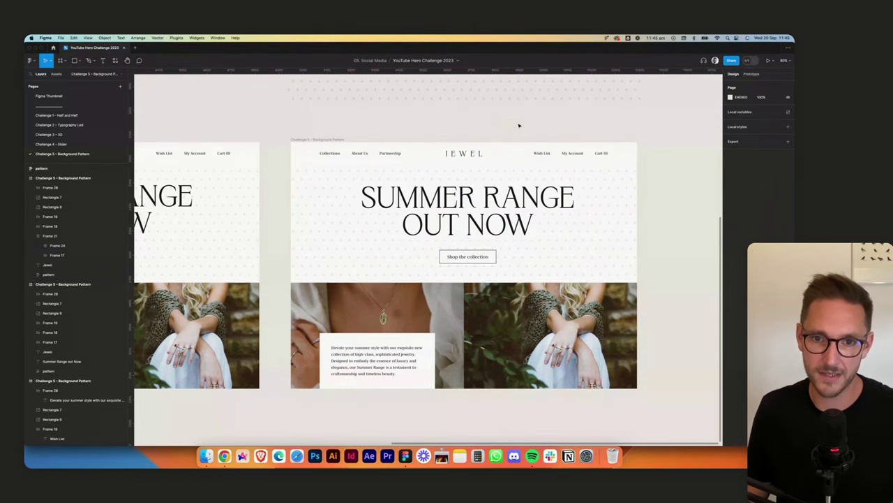
{"action": "scroll", "coordinate": [525, 130], "scroll_direction": "up", "scroll_amount": 4}
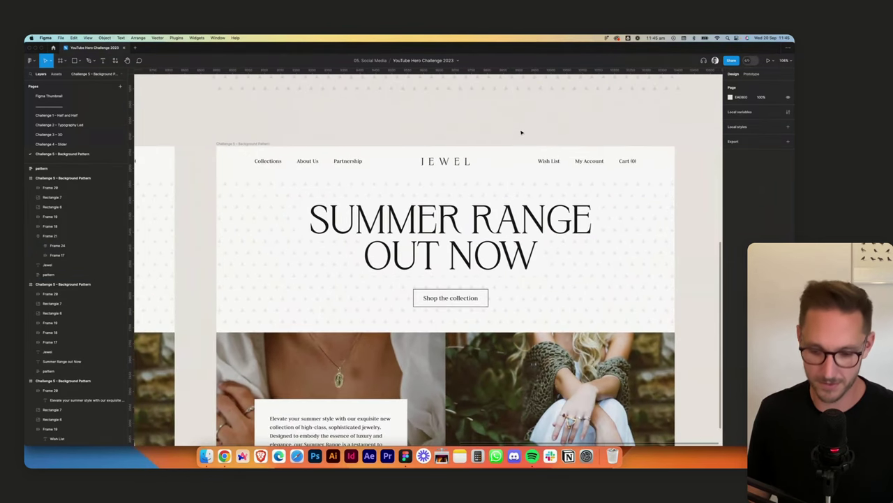
{"action": "key", "text": "super+backslash"}
{"action": "scroll", "coordinate": [521, 133], "scroll_direction": "down", "scroll_amount": 1}
{"action": "scroll", "coordinate": [522, 133], "scroll_direction": "up", "scroll_amount": 3}
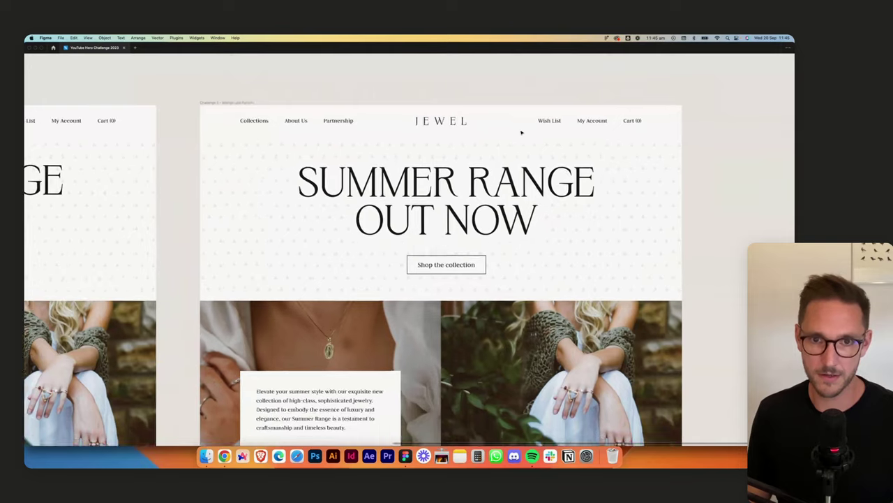
{"action": "scroll", "coordinate": [522, 133], "scroll_direction": "down", "scroll_amount": 1}
{"action": "scroll", "coordinate": [521, 133], "scroll_direction": "down", "scroll_amount": 1}
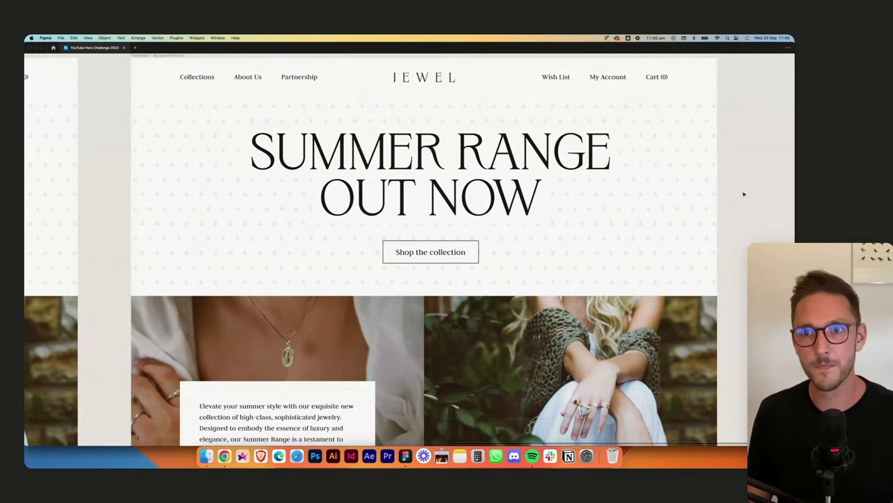
{"action": "scroll", "coordinate": [775, 224], "scroll_direction": "down", "scroll_amount": 2}
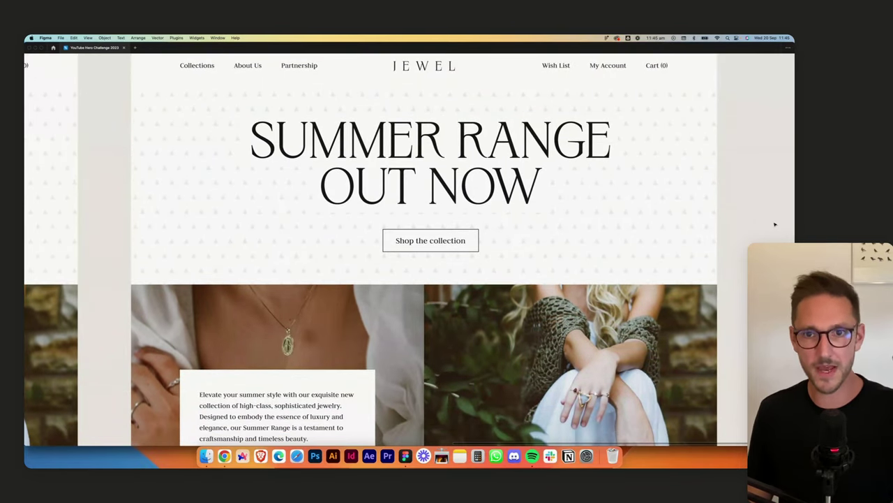
{"action": "scroll", "coordinate": [774, 224], "scroll_direction": "up", "scroll_amount": 2}
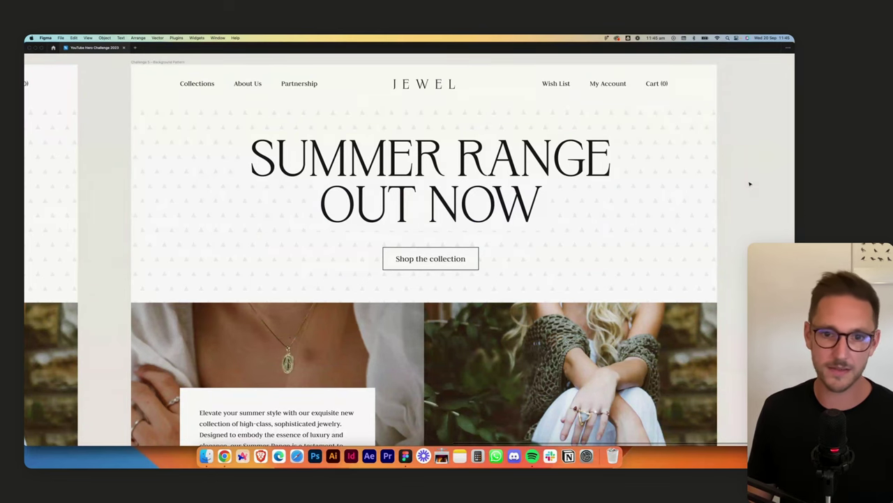
Look over the hero variation from its headline down to the photo row and description card
{"action": "scroll", "coordinate": [750, 184], "scroll_direction": "down", "scroll_amount": 3}
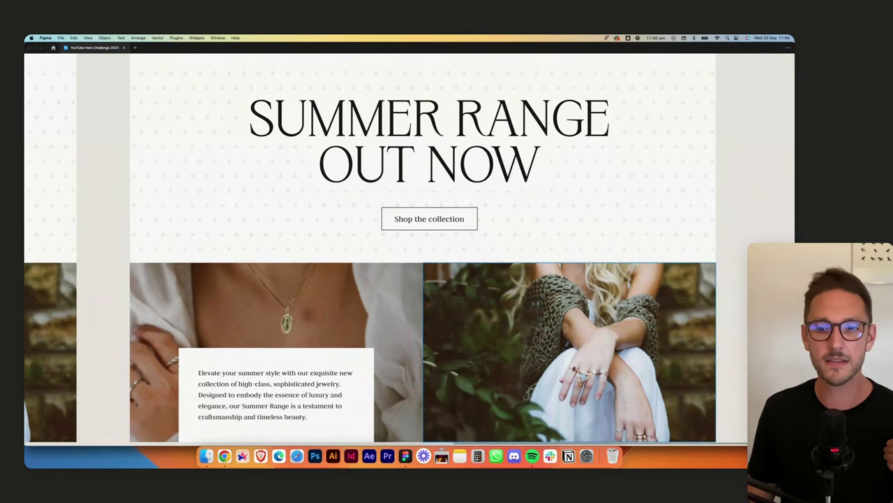
{"action": "scroll", "coordinate": [538, 293], "scroll_direction": "down", "scroll_amount": 1}
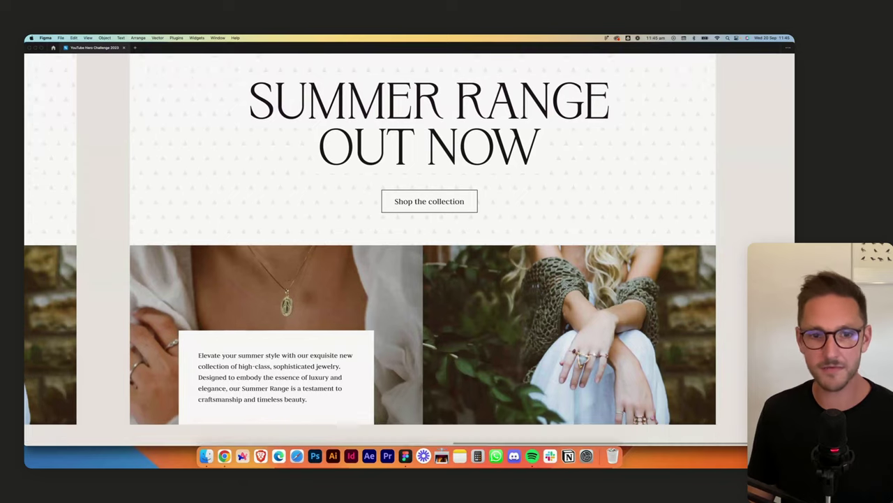
{"action": "scroll", "coordinate": [422, 279], "scroll_direction": "down", "scroll_amount": 2}
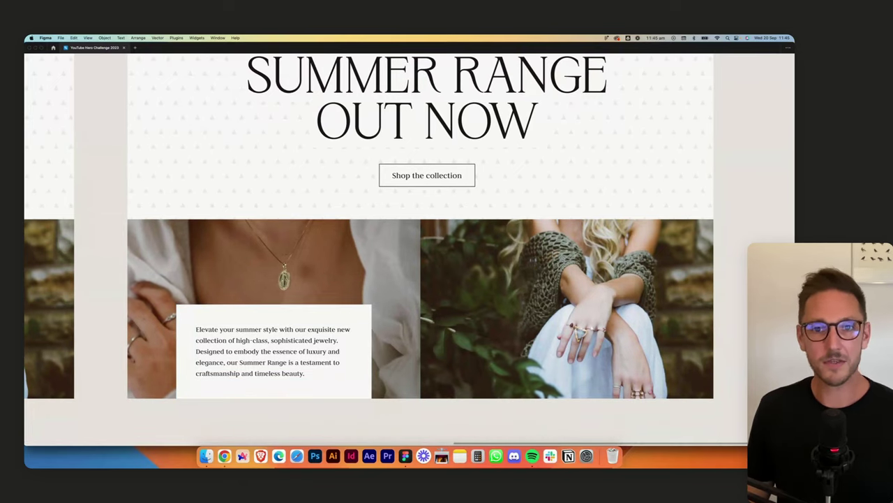
{"action": "scroll", "coordinate": [751, 277], "scroll_direction": "up", "scroll_amount": 2}
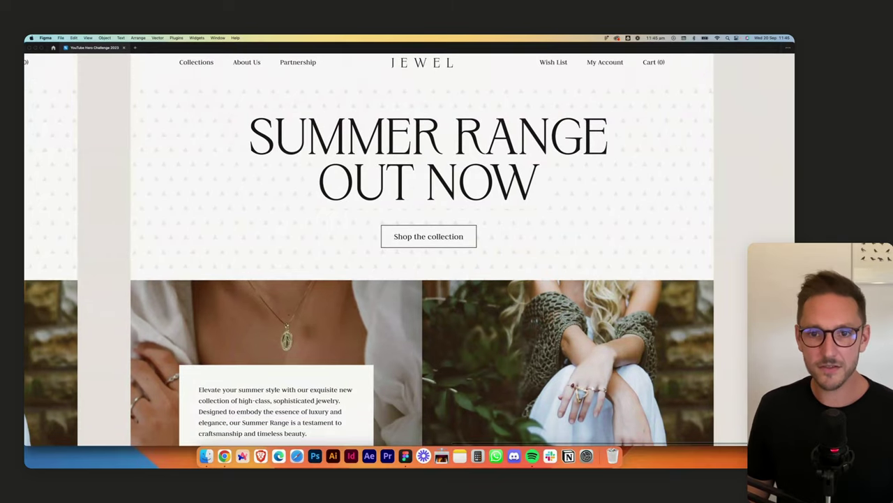
Move the hero variation frame down and to the right, clear of the neighbouring version, and view it on its own
{"action": "scroll", "coordinate": [750, 278], "scroll_direction": "down", "scroll_amount": 5}
{"action": "scroll", "coordinate": [705, 259], "scroll_direction": "up", "scroll_amount": 1}
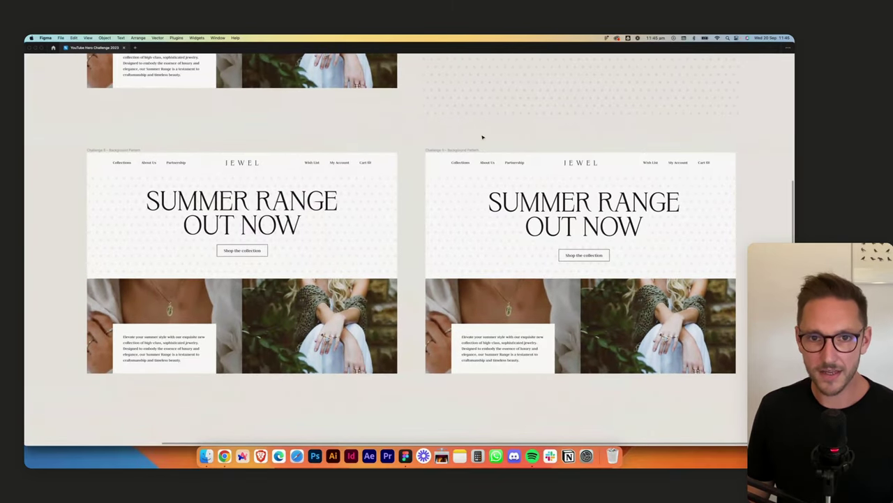
{"action": "left_click_drag", "start_coordinate": [458, 150], "coordinate": [585, 245]}
{"action": "left_click", "coordinate": [580, 212]}
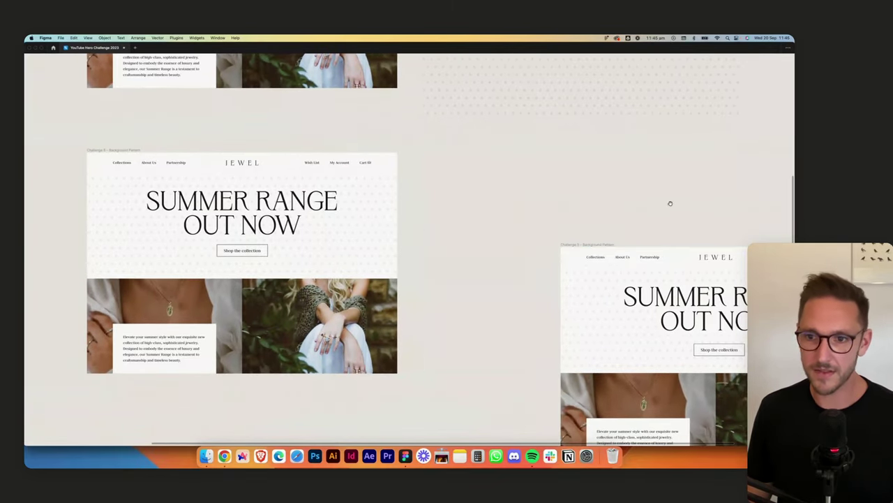
{"action": "left_click_drag", "start_coordinate": [670, 203], "coordinate": [459, 108]}
{"action": "scroll", "coordinate": [719, 230], "scroll_direction": "up", "scroll_amount": 5}
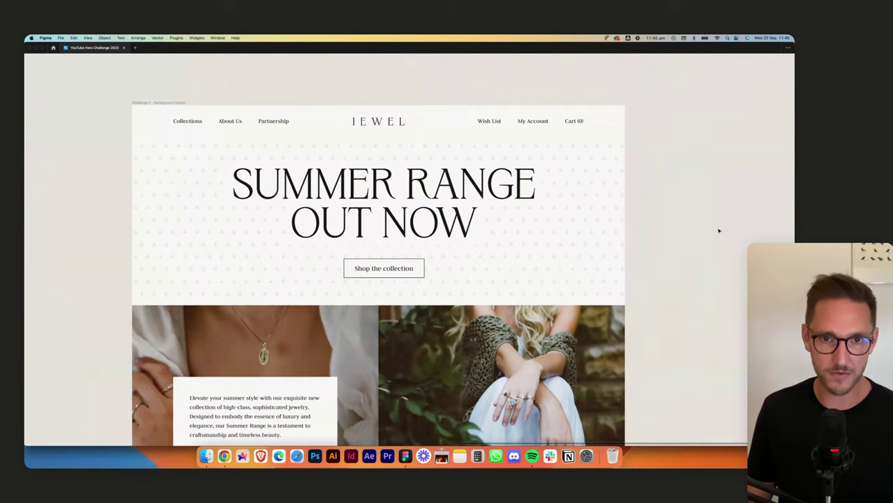
{"action": "scroll", "coordinate": [705, 231], "scroll_direction": "up", "scroll_amount": 2}
{"action": "scroll", "coordinate": [702, 233], "scroll_direction": "left", "scroll_amount": 2}
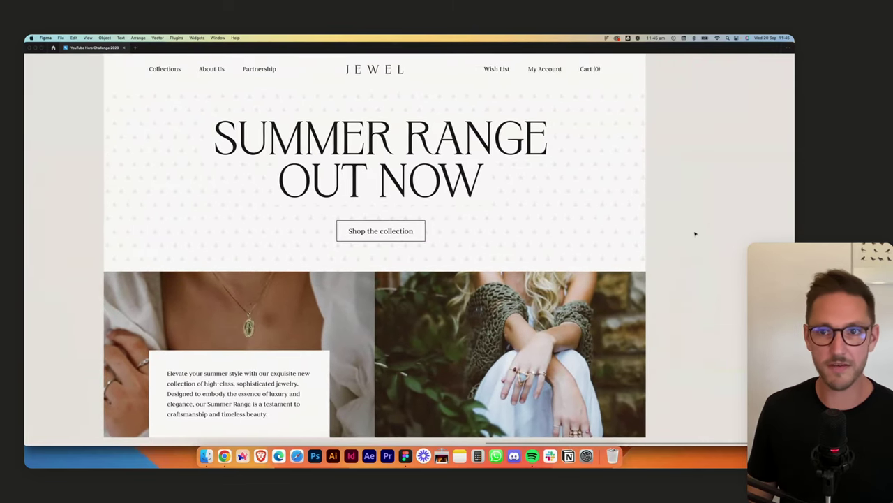
{"action": "scroll", "coordinate": [695, 234], "scroll_direction": "down", "scroll_amount": 1}
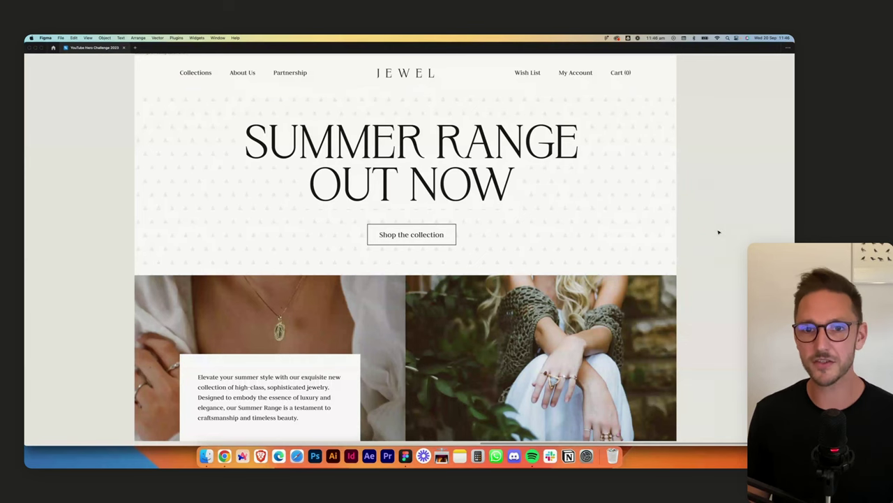
Delete the triangle pattern to compare the hero section without it, and undo the deletion
{"action": "scroll", "coordinate": [721, 233], "scroll_direction": "down", "scroll_amount": 3}
{"action": "left_click", "coordinate": [673, 221]}
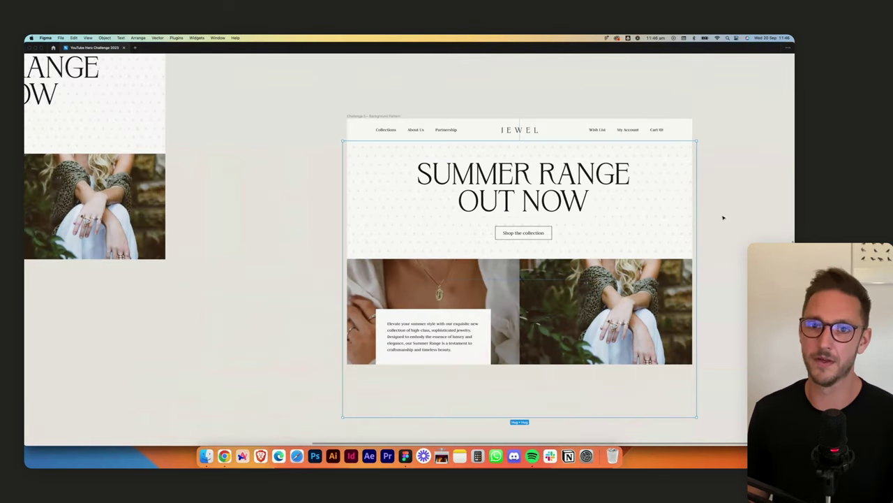
{"action": "key", "text": "Delete"}
{"action": "scroll", "coordinate": [717, 187], "scroll_direction": "up", "scroll_amount": 3}
{"action": "scroll", "coordinate": [717, 188], "scroll_direction": "down", "scroll_amount": 1}
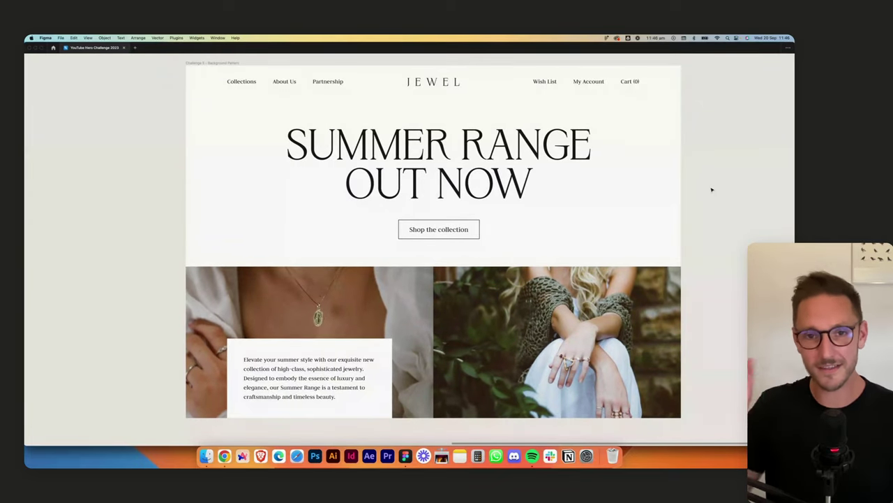
{"action": "key", "text": "super+z"}
{"action": "left_click", "coordinate": [720, 235]}
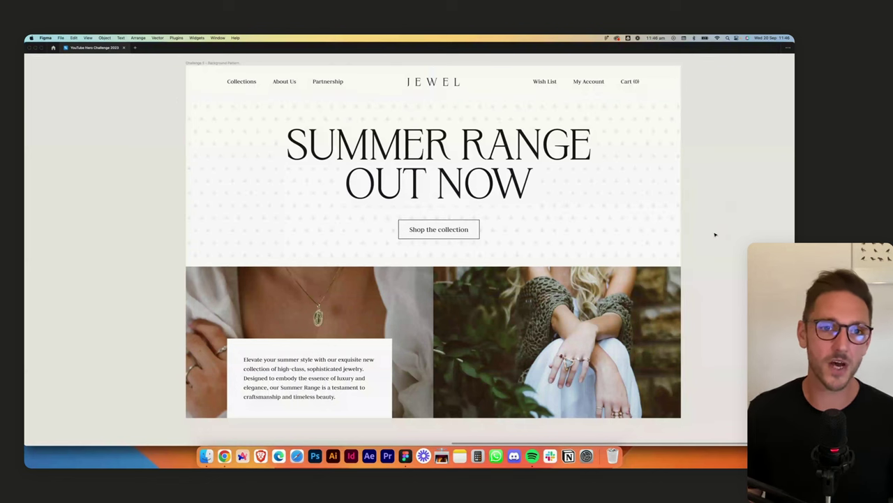